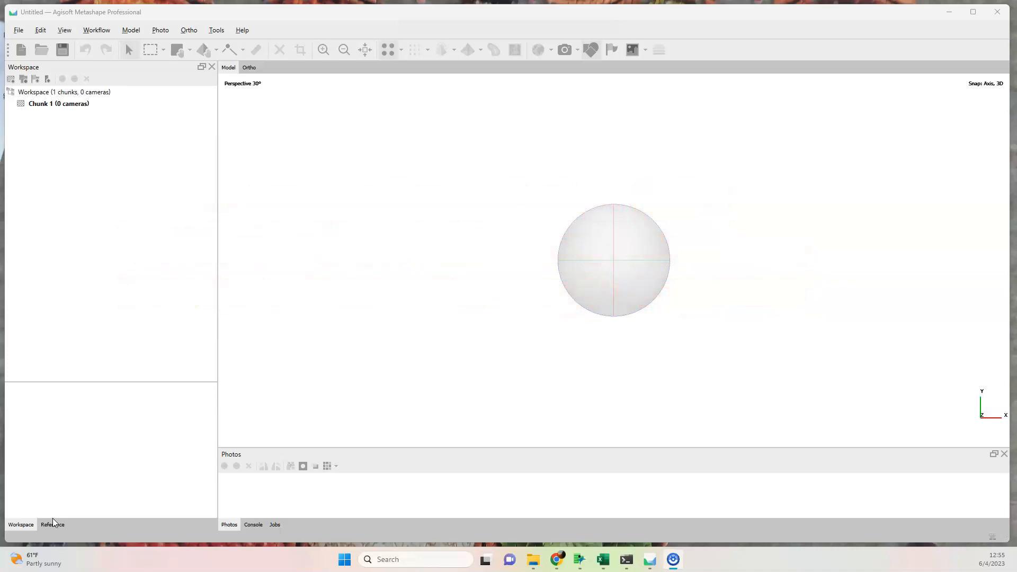
Review the GPU device and advanced settings in the program preferences, then accept them.
click(314, 231)
click(102, 36)
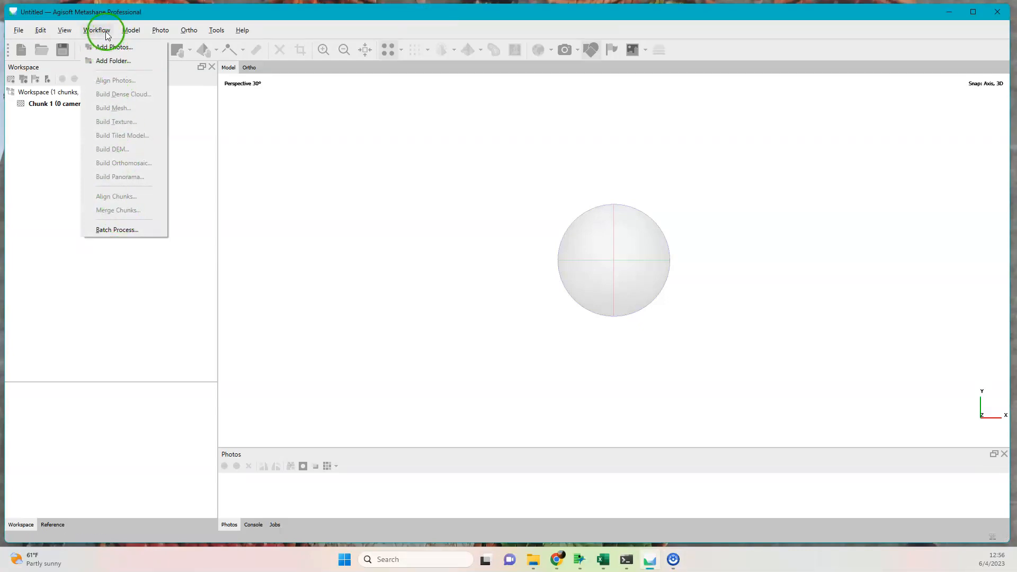
mouse_move(218, 33)
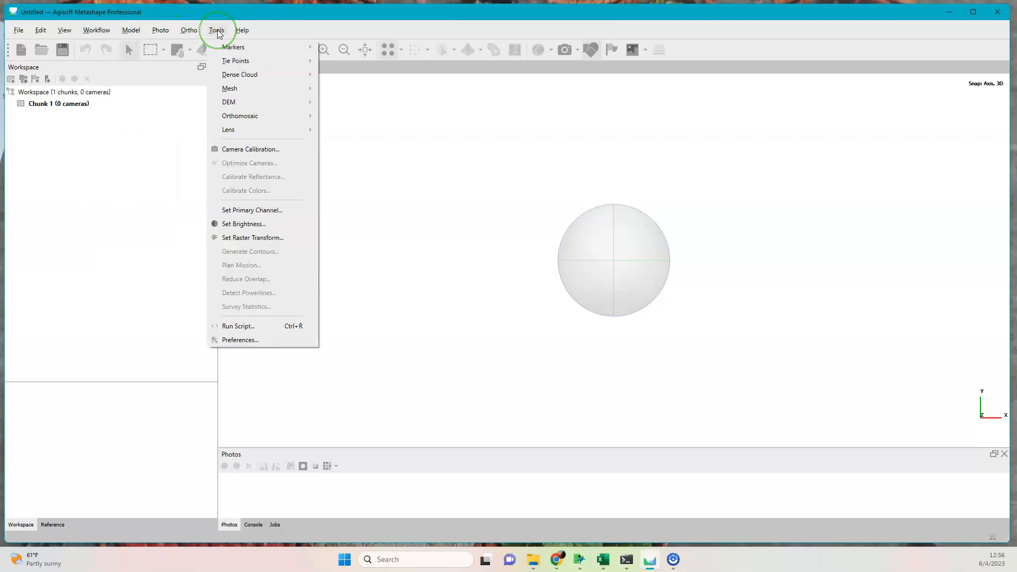
click(291, 330)
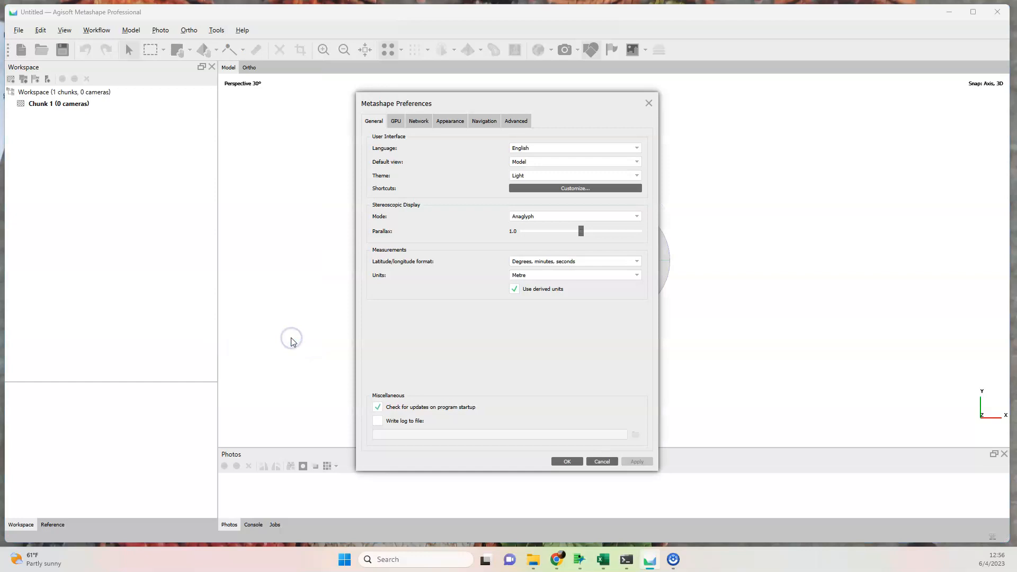
click(397, 122)
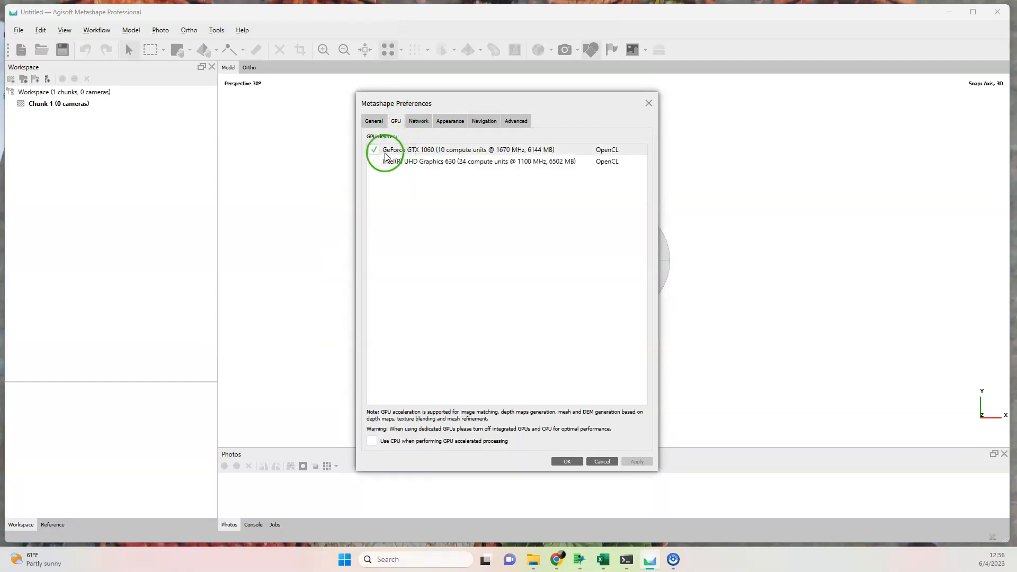
click(516, 123)
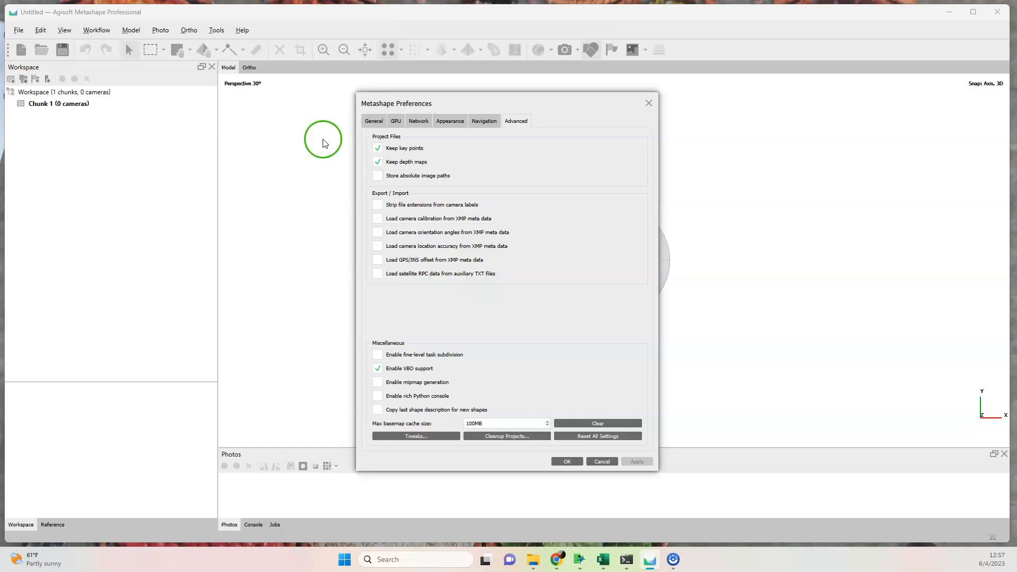
click(568, 461)
Add all photos from the XSec5_WAM folder to the chunk and enlarge the photo thumbnail area.
click(97, 30)
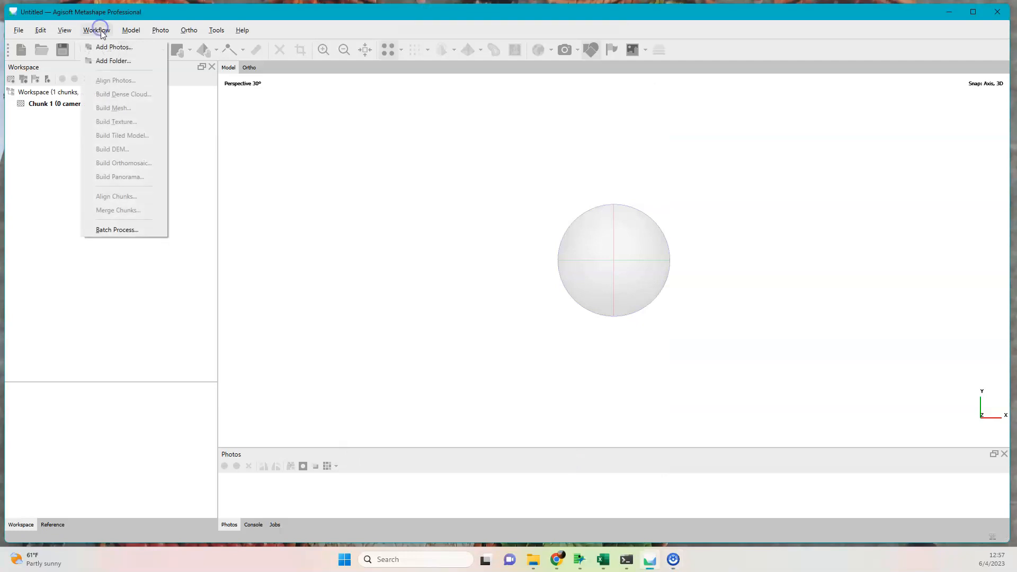
click(114, 47)
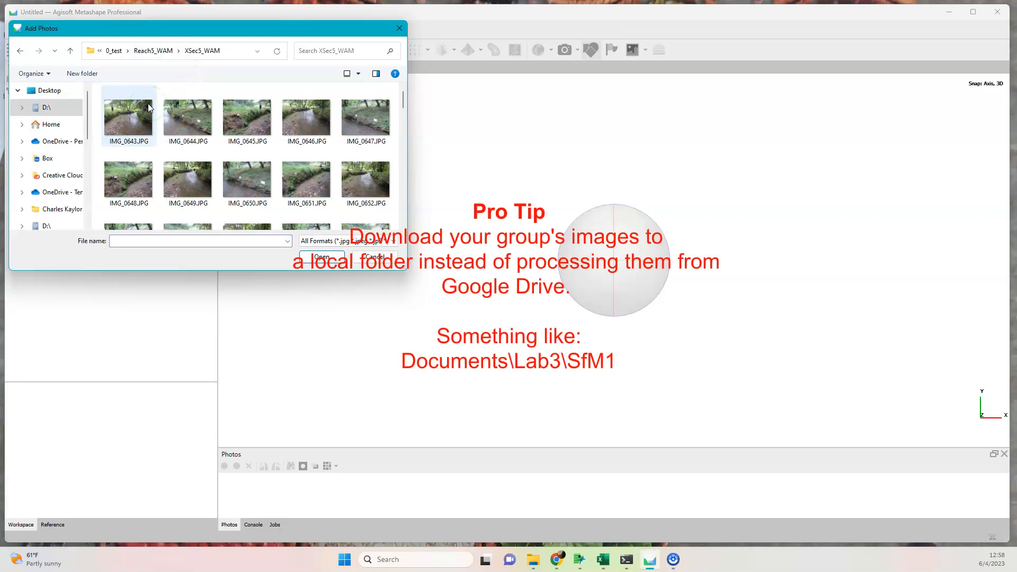
key(ctrl+a)
click(339, 259)
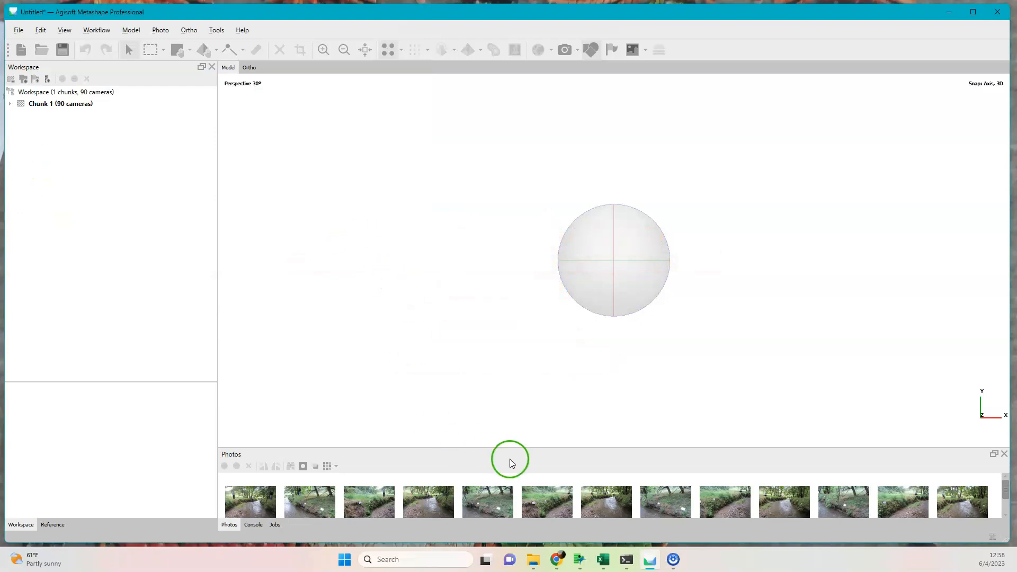
drag(519, 449, 514, 166)
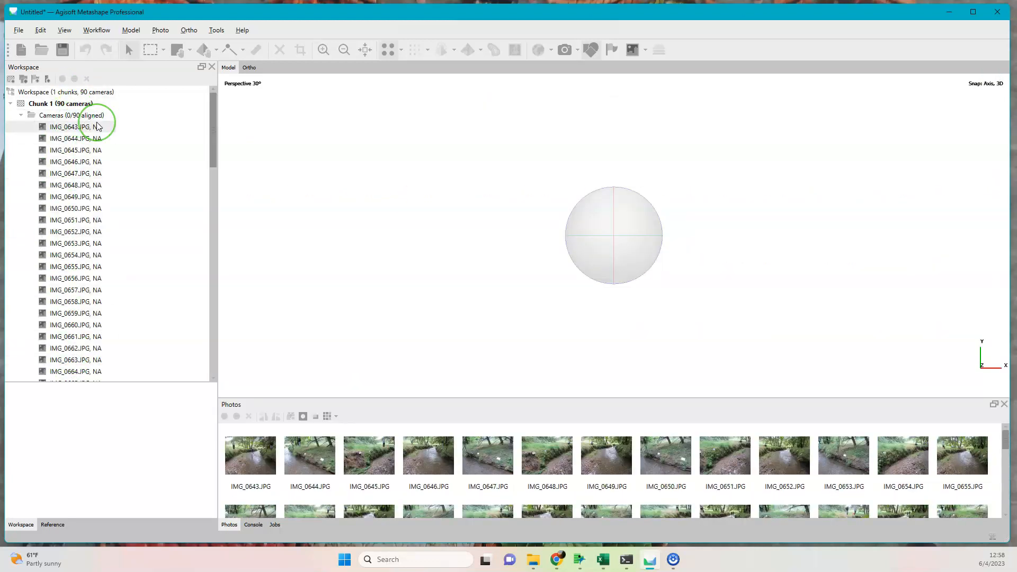
Align the photos with High accuracy and generic preselection enabled.
click(97, 30)
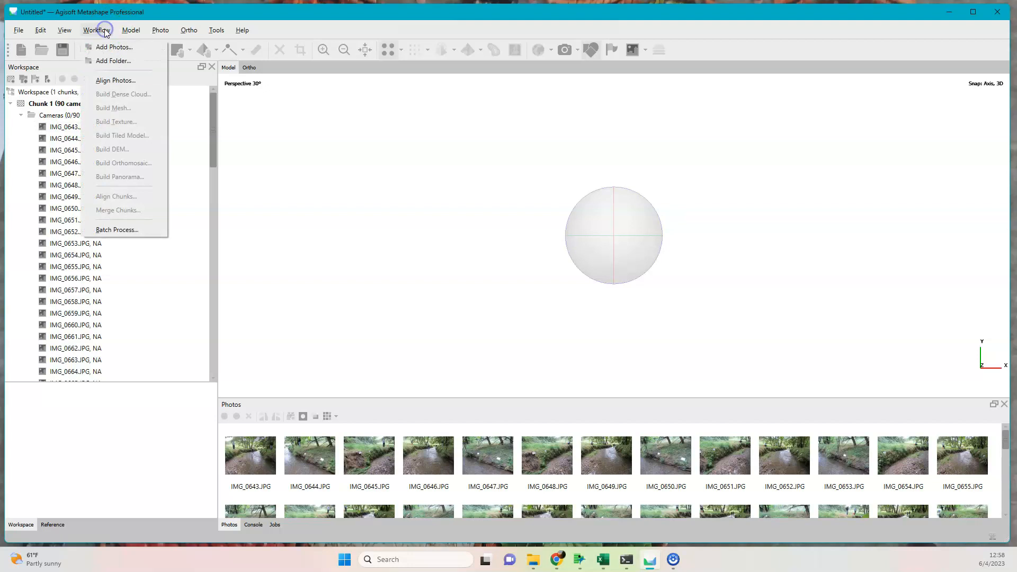
click(120, 81)
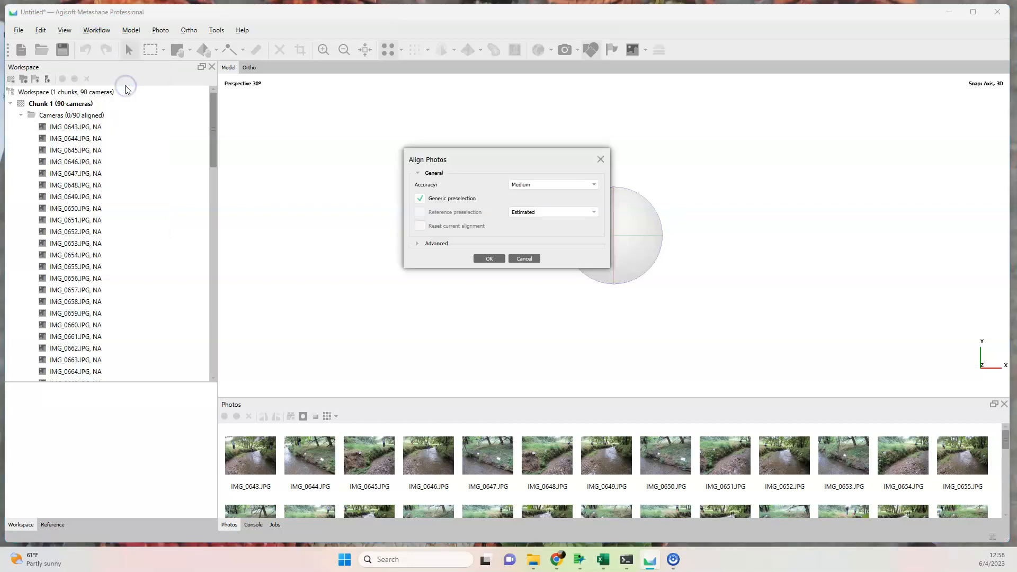
click(543, 185)
click(539, 205)
click(448, 256)
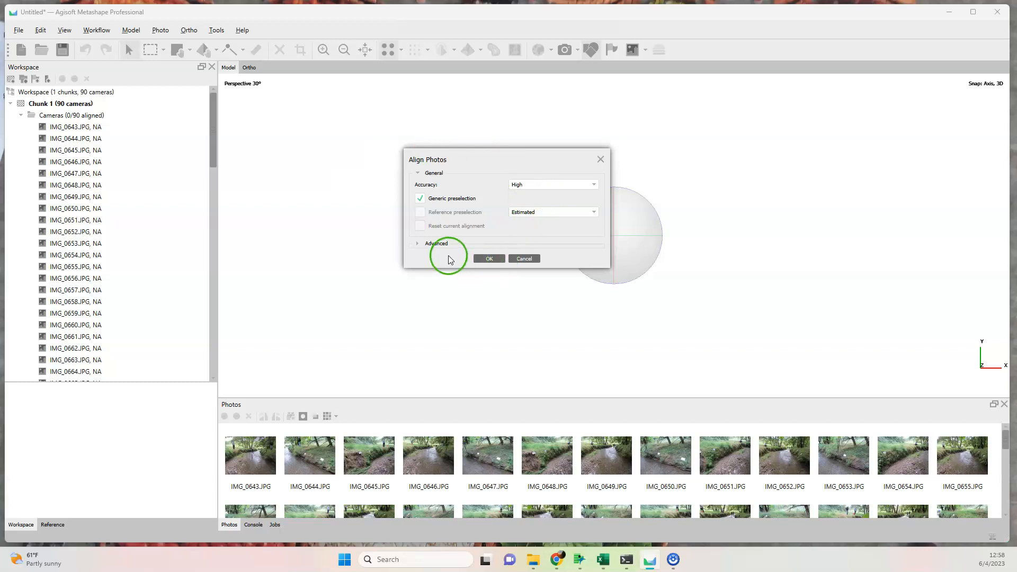
click(418, 244)
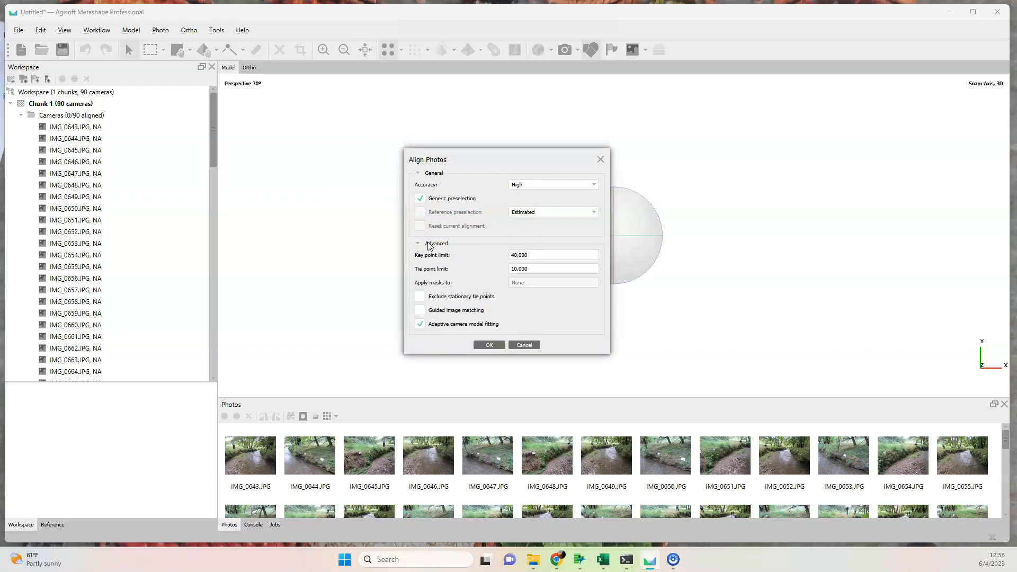
click(547, 185)
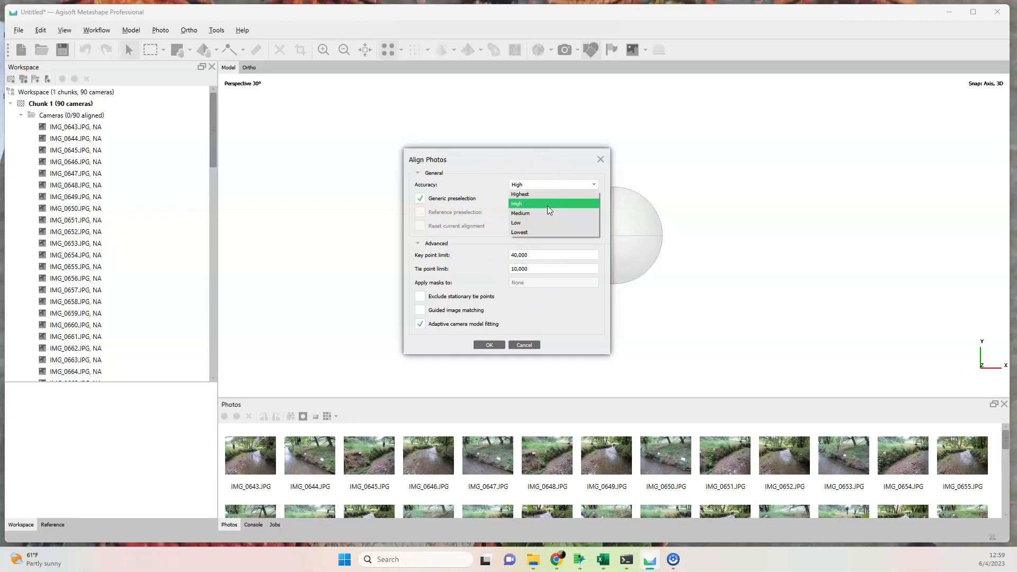
click(548, 205)
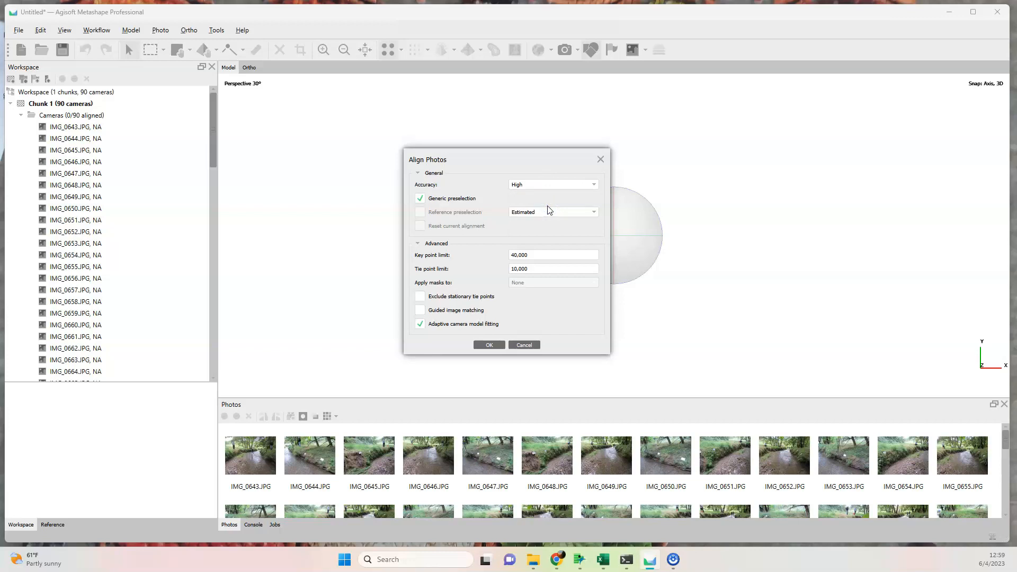
click(487, 340)
click(60, 483)
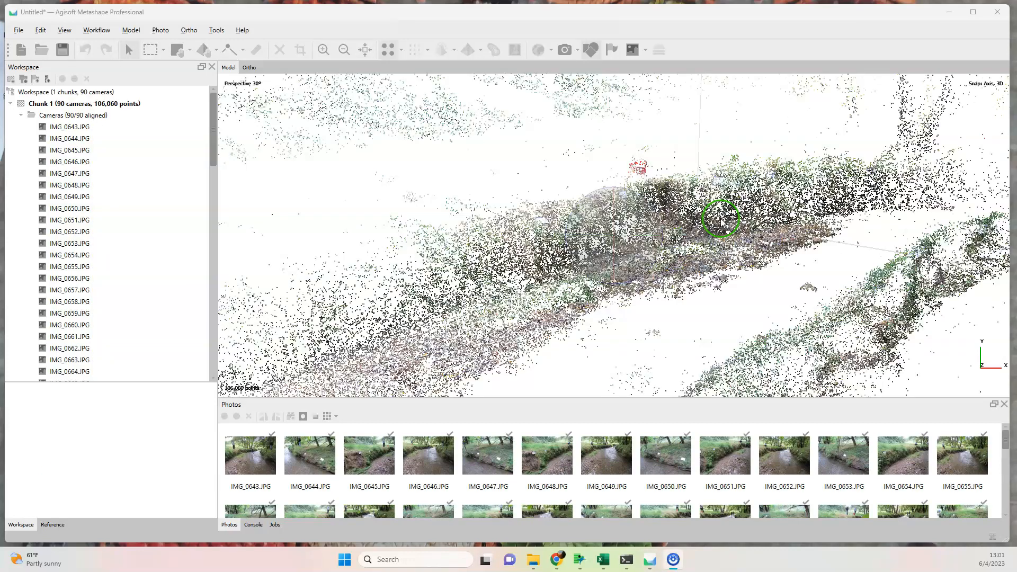
Examine the sparse point cloud of the stream banks from several angles.
click(702, 230)
scroll(702, 233, down, 6)
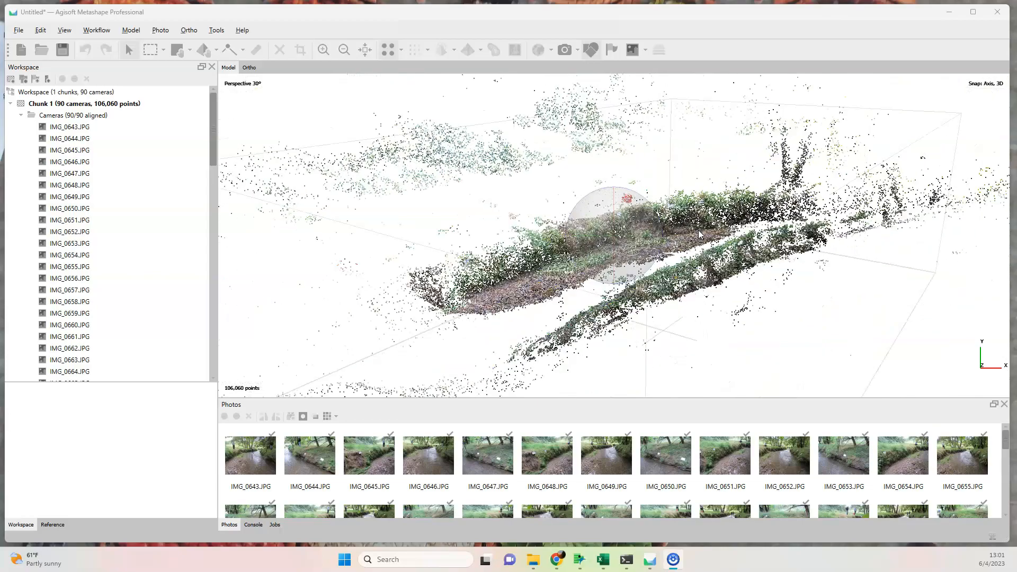
scroll(699, 234, down, 2)
drag(626, 234, 818, 204)
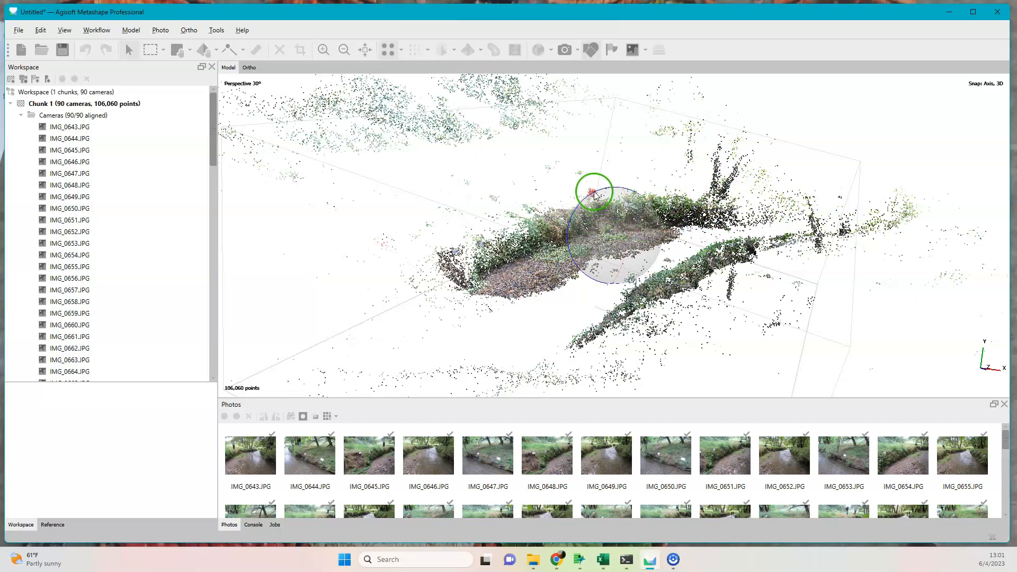
drag(592, 195, 578, 248)
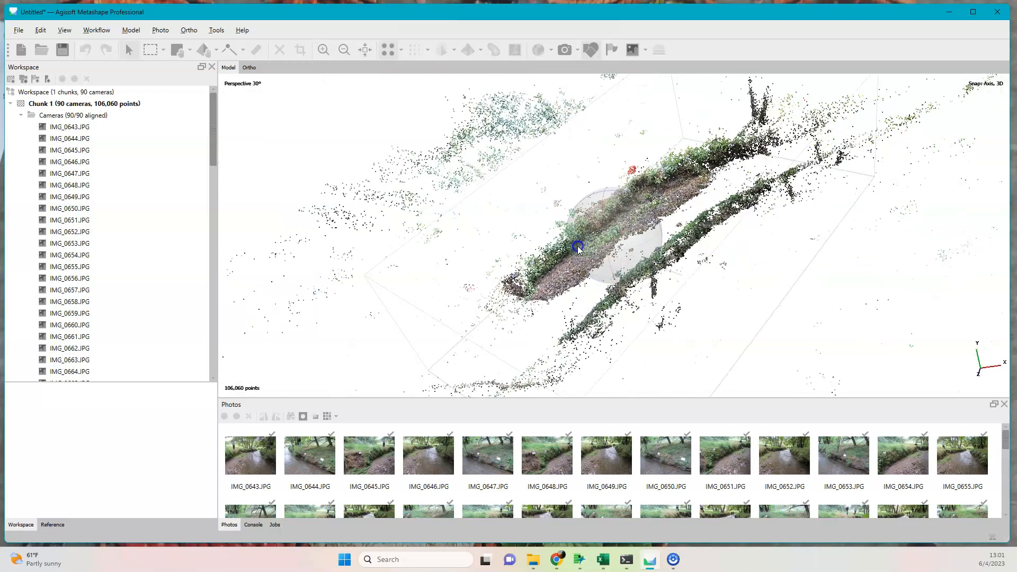
mouse_move(602, 186)
mouse_down()
mouse_move(608, 221)
mouse_move(609, 195)
mouse_move(645, 236)
mouse_move(635, 207)
mouse_move(604, 220)
mouse_move(592, 254)
mouse_move(615, 237)
mouse_move(598, 190)
mouse_move(613, 195)
mouse_move(614, 210)
mouse_move(603, 231)
mouse_move(581, 239)
mouse_move(756, 227)
mouse_move(836, 172)
mouse_move(826, 237)
mouse_move(740, 216)
mouse_move(735, 231)
mouse_move(671, 243)
mouse_move(613, 177)
mouse_up()
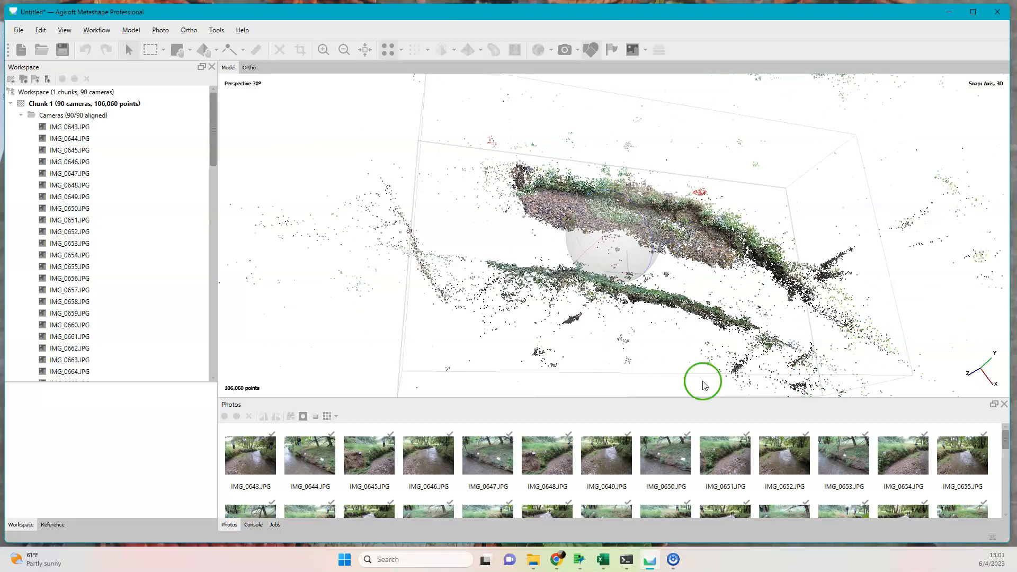
drag(711, 290, 711, 263)
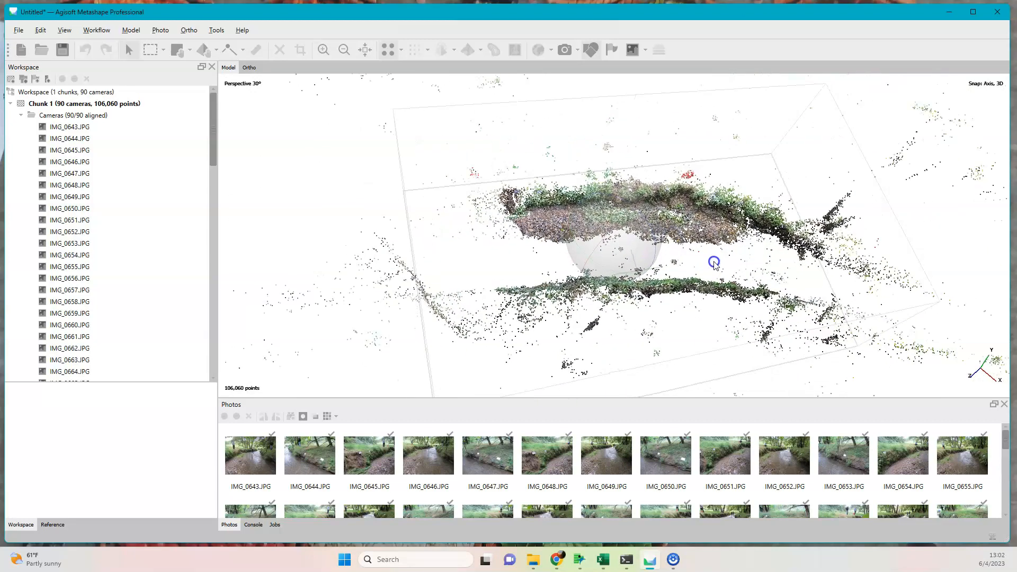
Resize the reconstruction region by pulling one of its upper corners outward around the stream's point cloud.
click(188, 51)
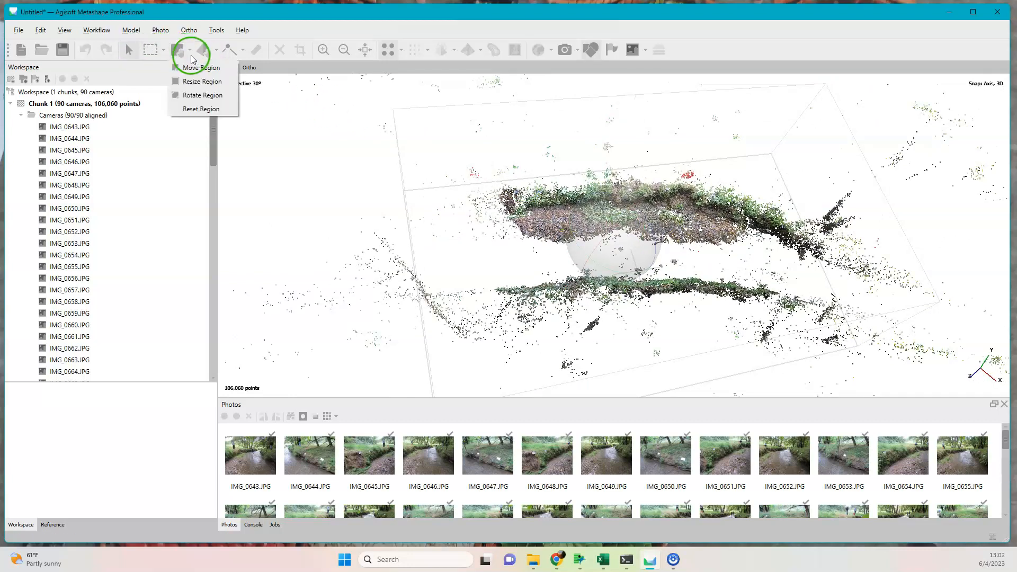
click(201, 81)
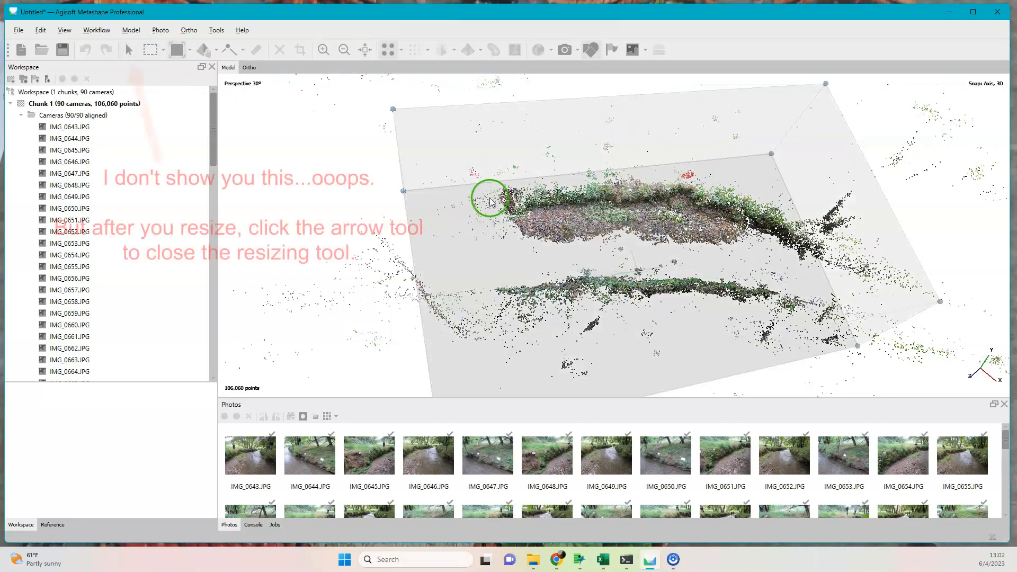
drag(394, 111, 405, 78)
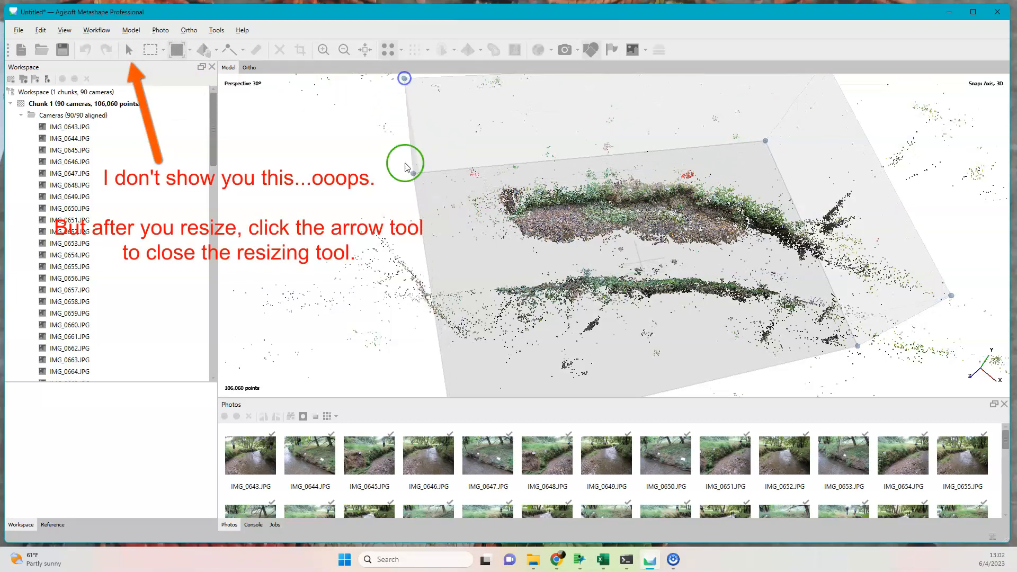
scroll(888, 360, down, 1)
scroll(888, 361, down, 2)
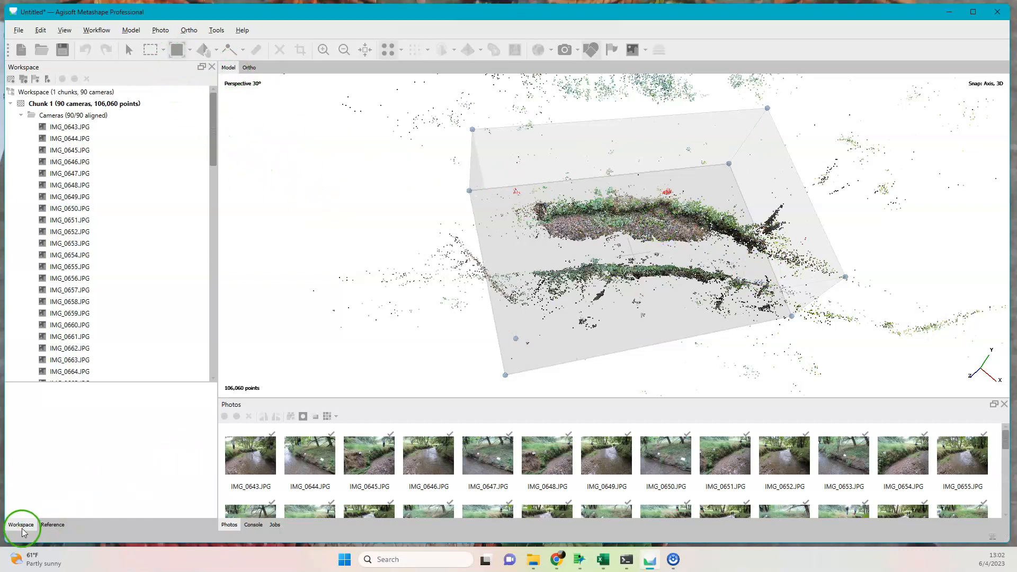
Set the reference coordinate system to NAD83 / Maryland (ftUS), EPSG::2248, found by filtering for 2248.
click(56, 526)
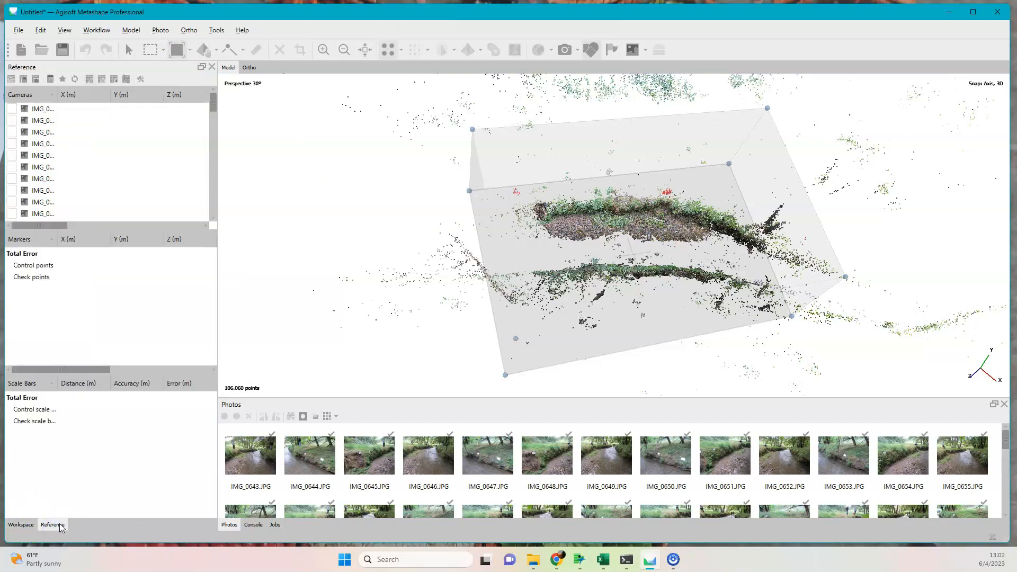
click(142, 80)
click(621, 196)
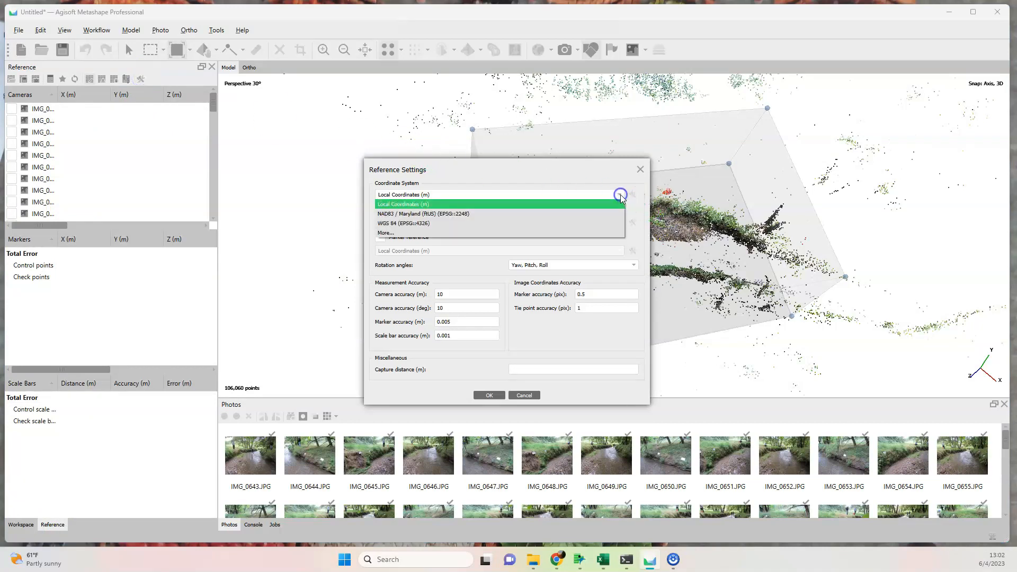
click(591, 234)
click(505, 186)
text(2248)
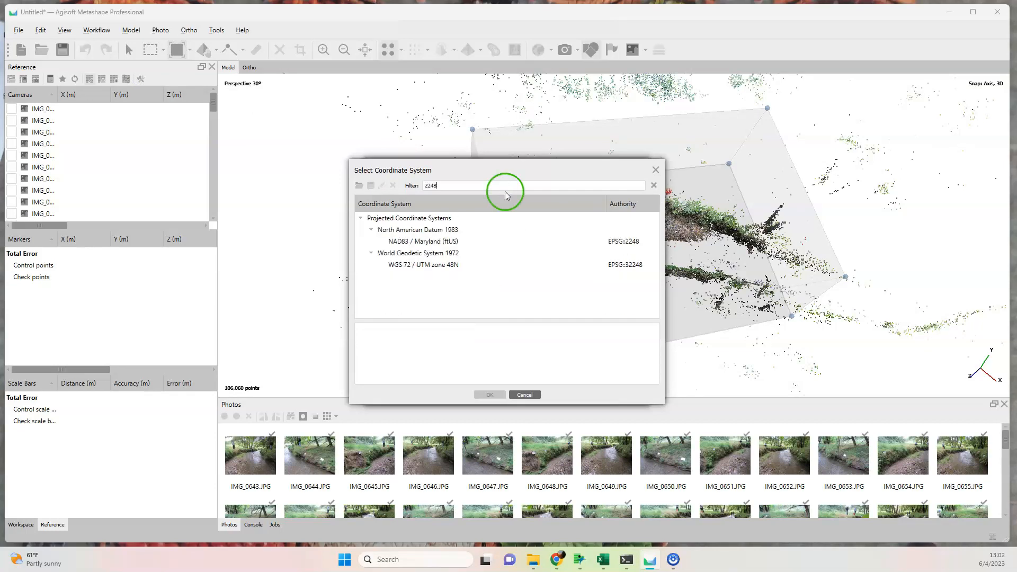
click(469, 241)
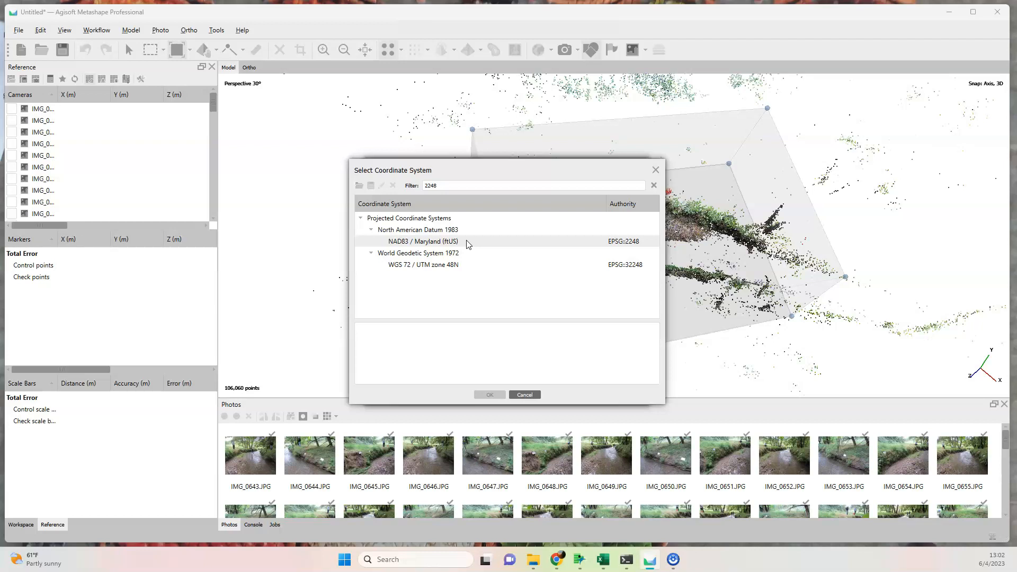
click(491, 308)
click(469, 243)
click(392, 340)
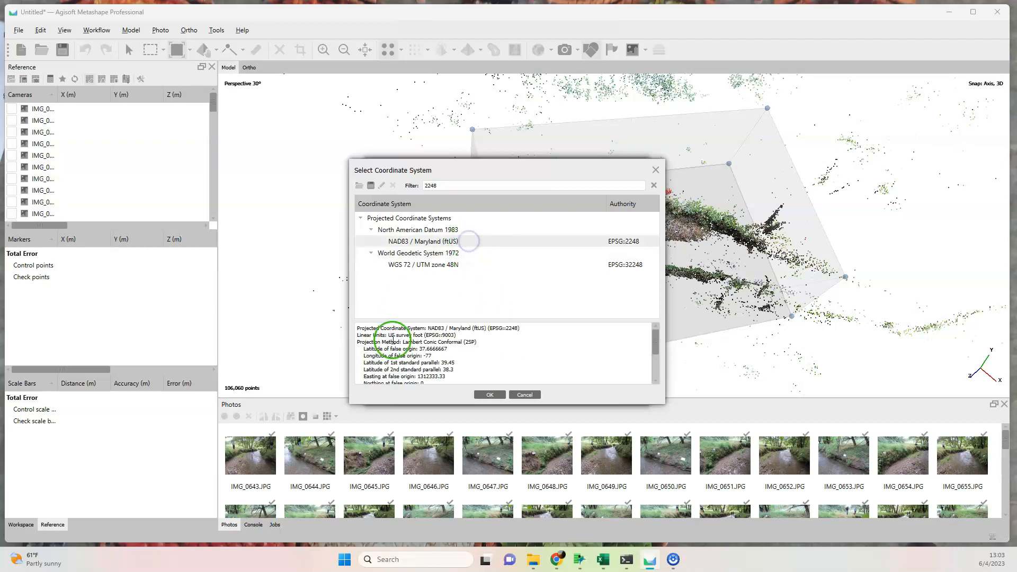
click(490, 396)
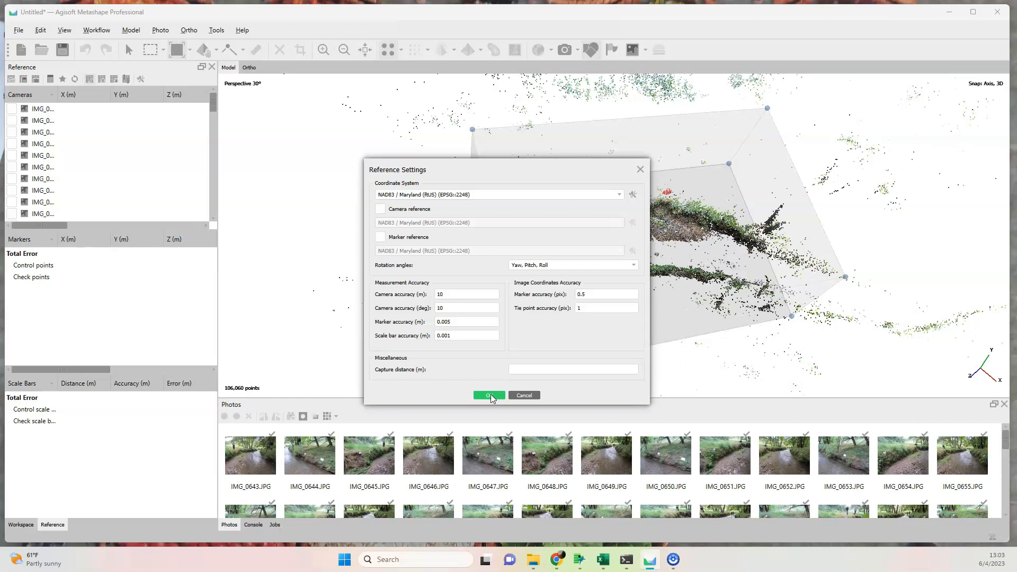
drag(473, 171, 350, 142)
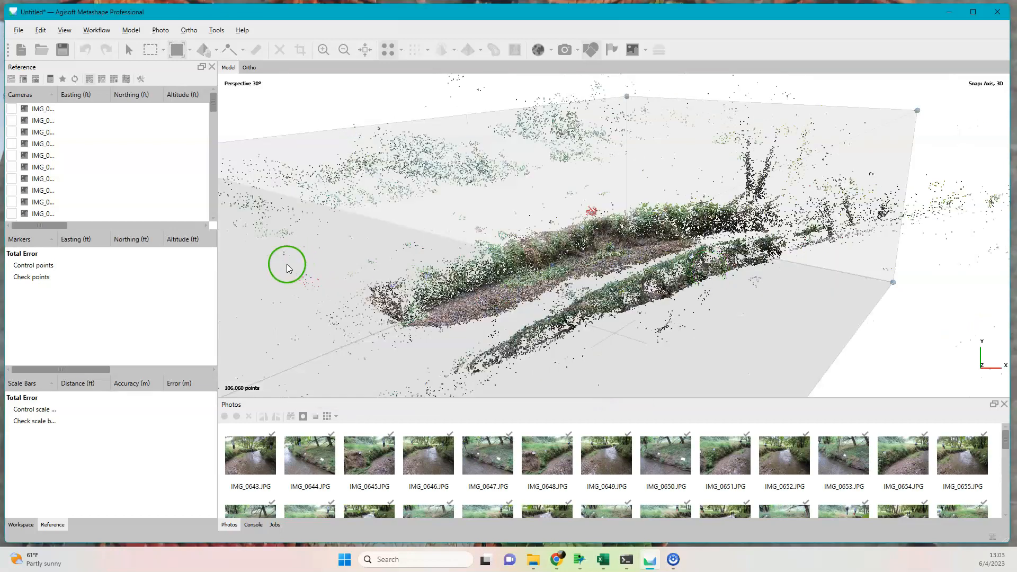
Import the control points from Unit3_CtrlPts_StakeLocations.txt in NAD83 / Maryland (ftUS), tab-delimited from row 2, creating new markers for all entries.
click(10, 82)
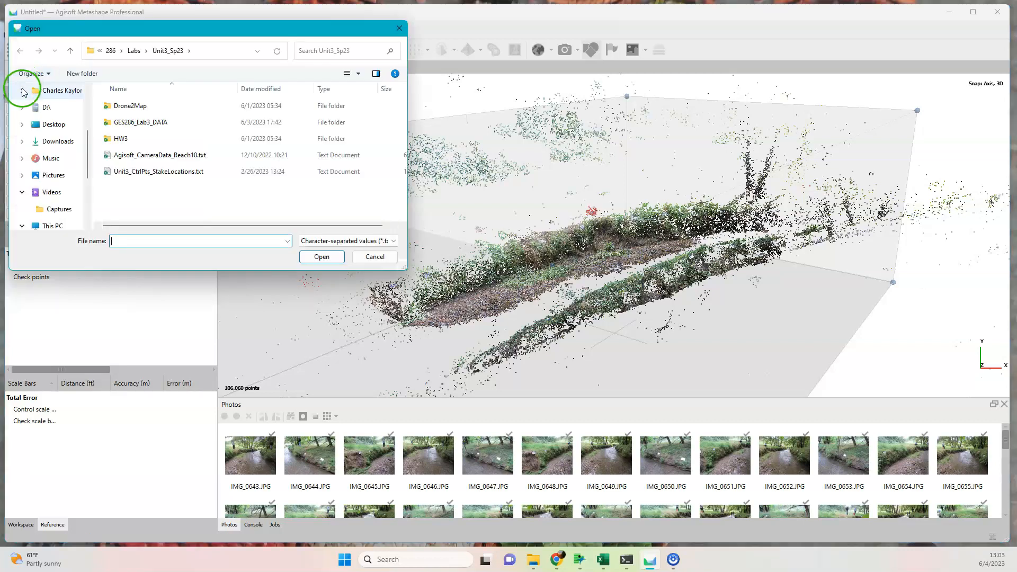
click(140, 177)
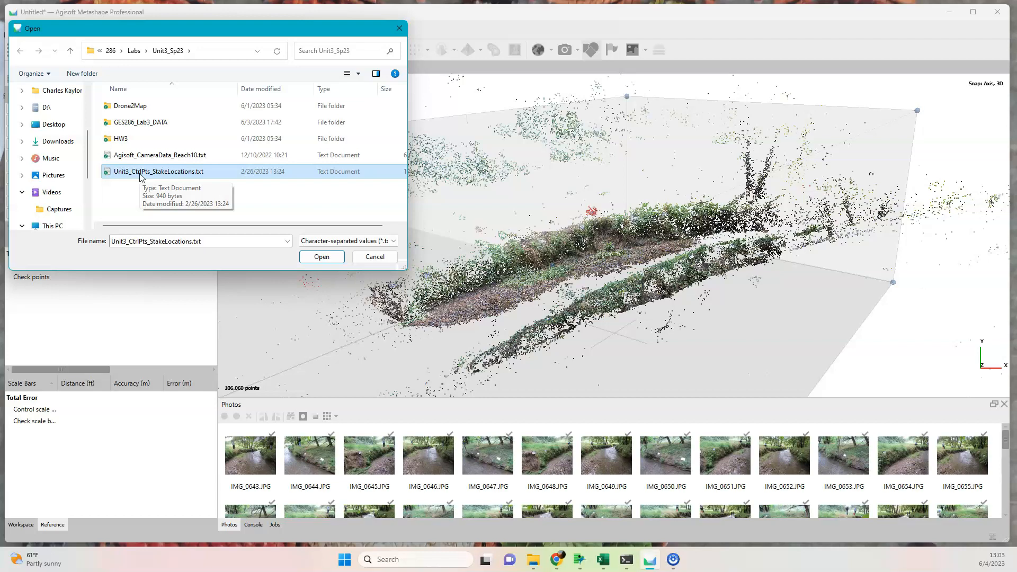
click(126, 177)
click(156, 177)
double_click(200, 177)
drag(453, 138, 445, 62)
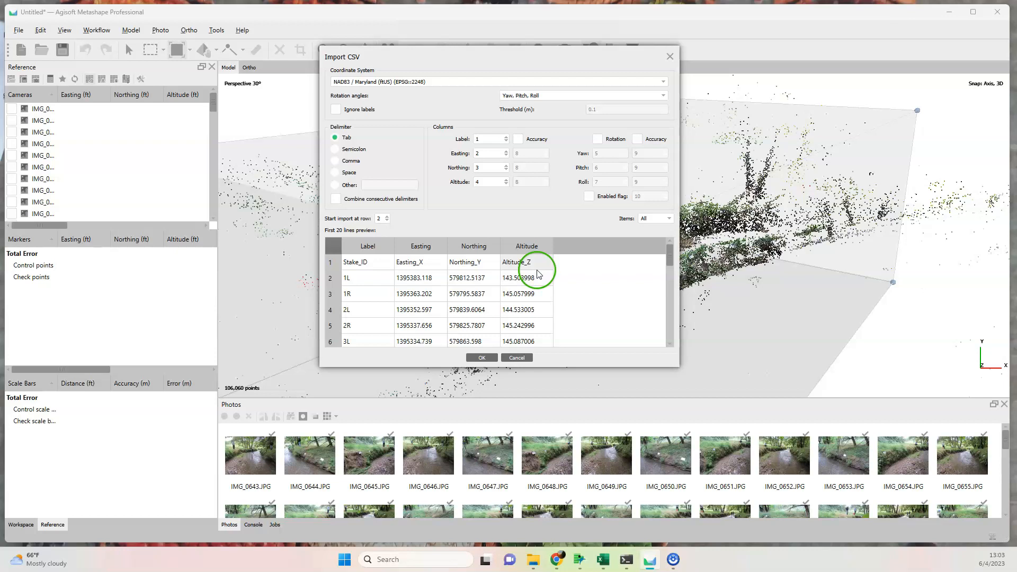
click(483, 358)
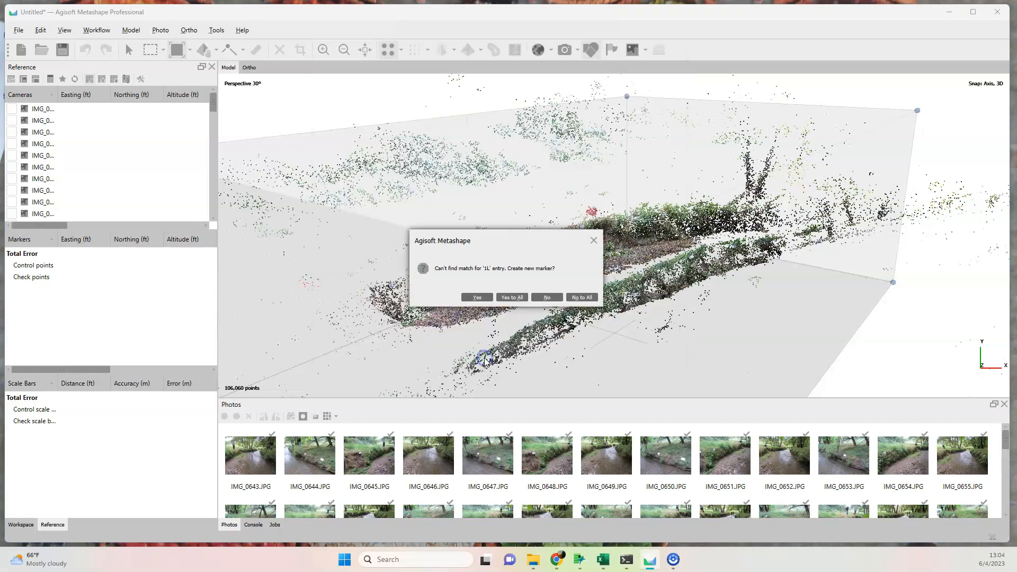
click(517, 297)
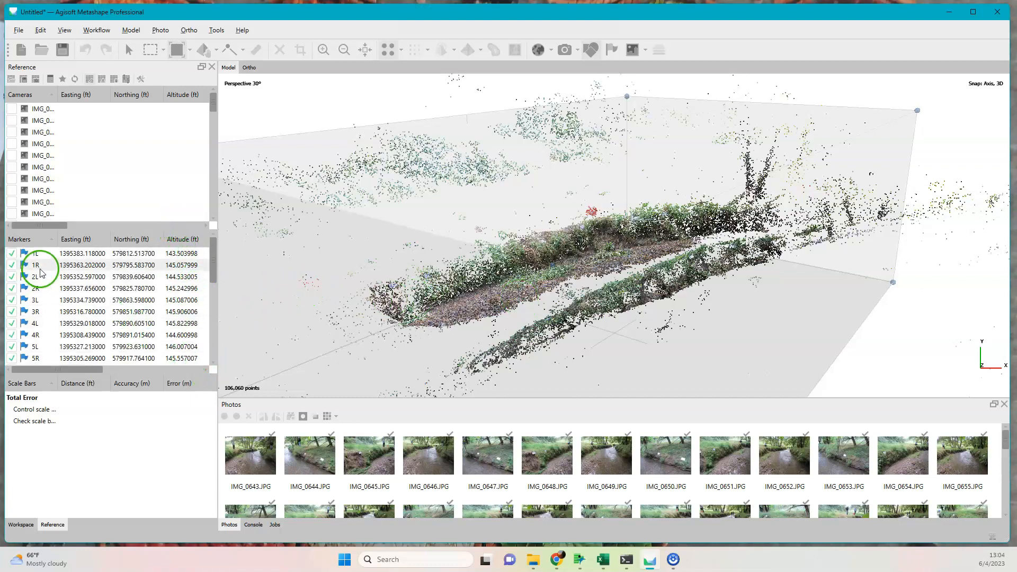
scroll(48, 286, down, 5)
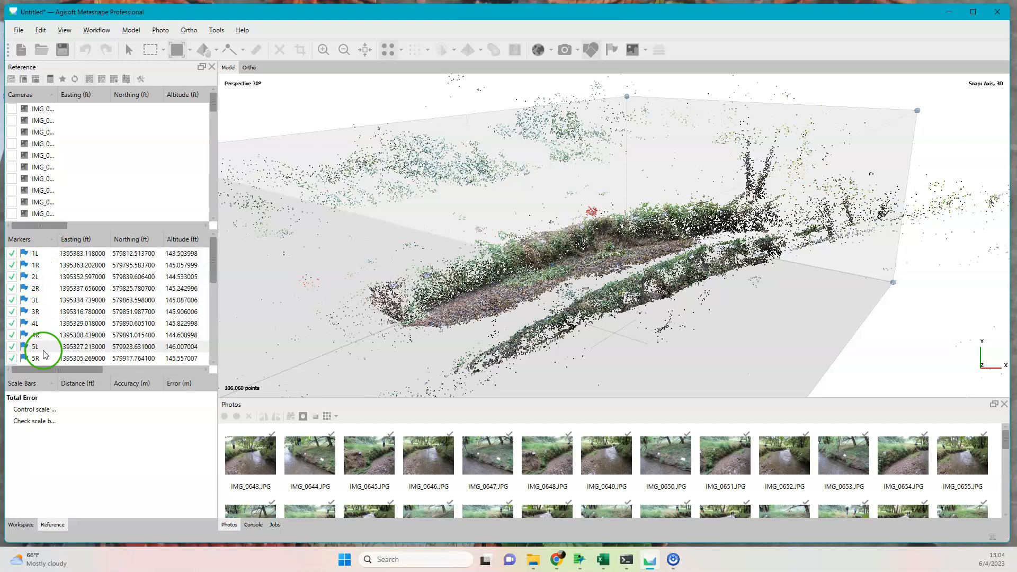
scroll(47, 347, up, 5)
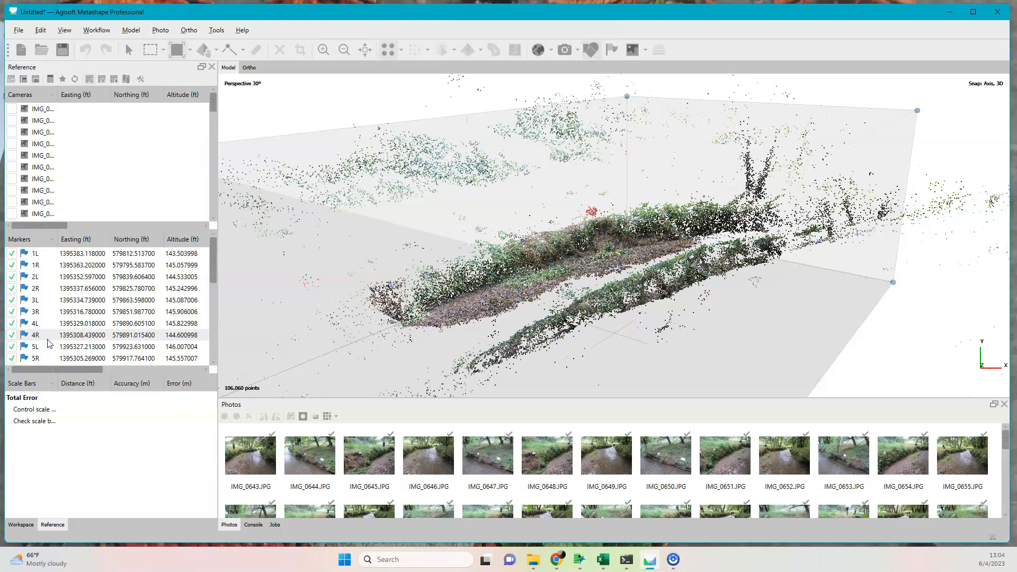
click(66, 288)
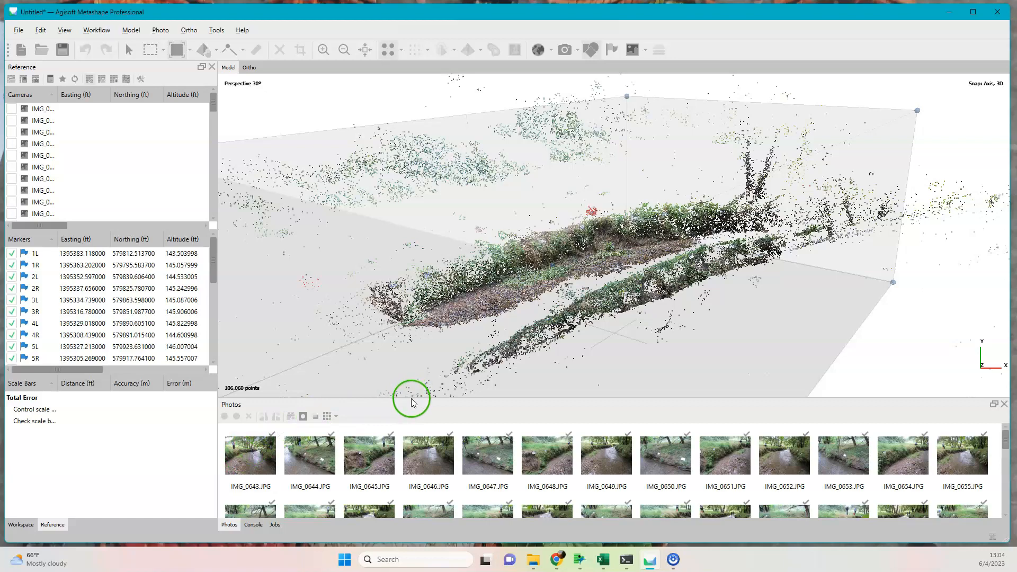
Enlarge the photo pane and switch its thumbnails to Large.
drag(409, 398, 419, 287)
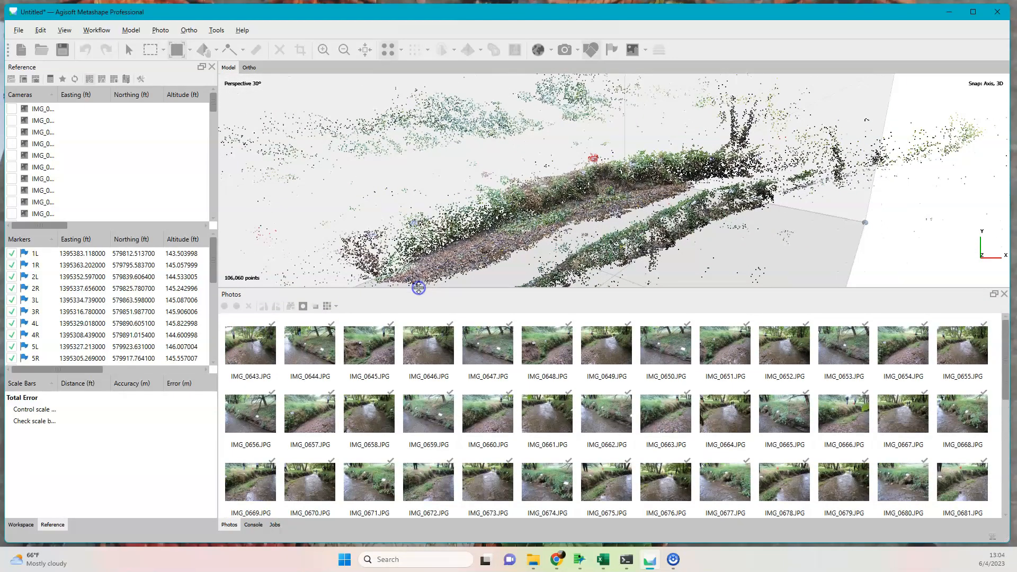
click(337, 310)
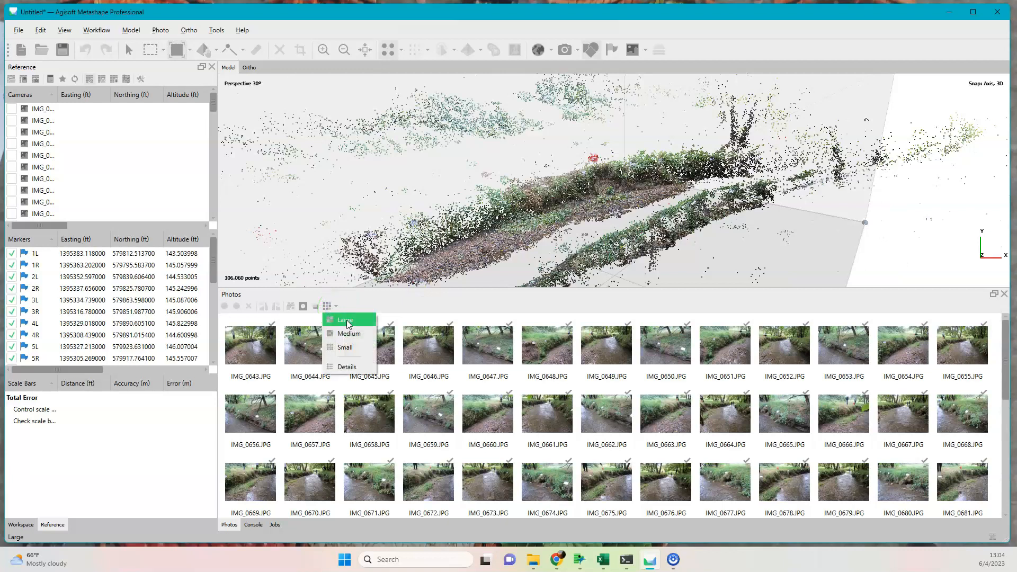
click(347, 323)
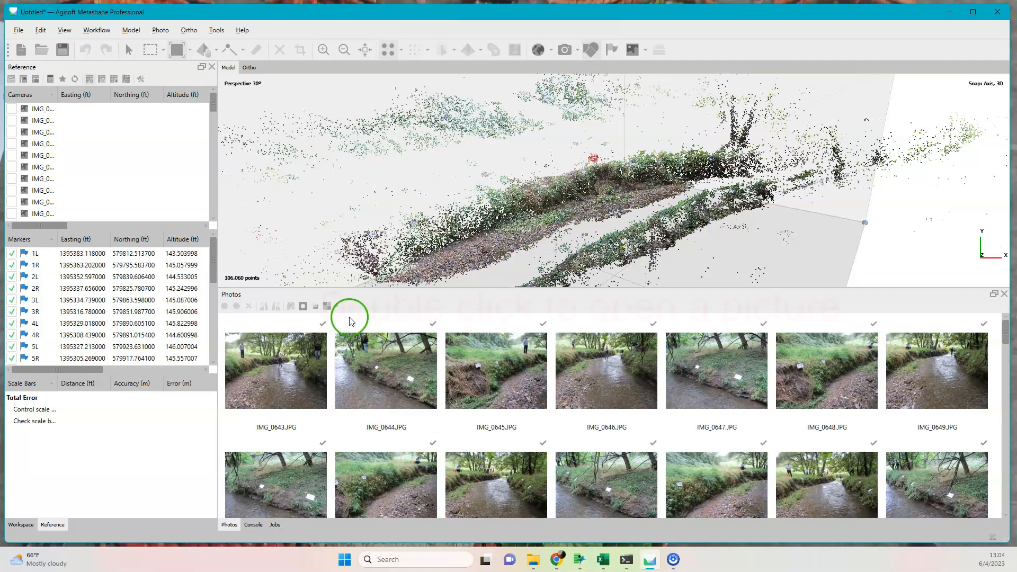
Open IMG_0643.JPG and examine the coloured stripes on the stakes along both banks to identify their stake numbers.
click(289, 371)
double_click(289, 372)
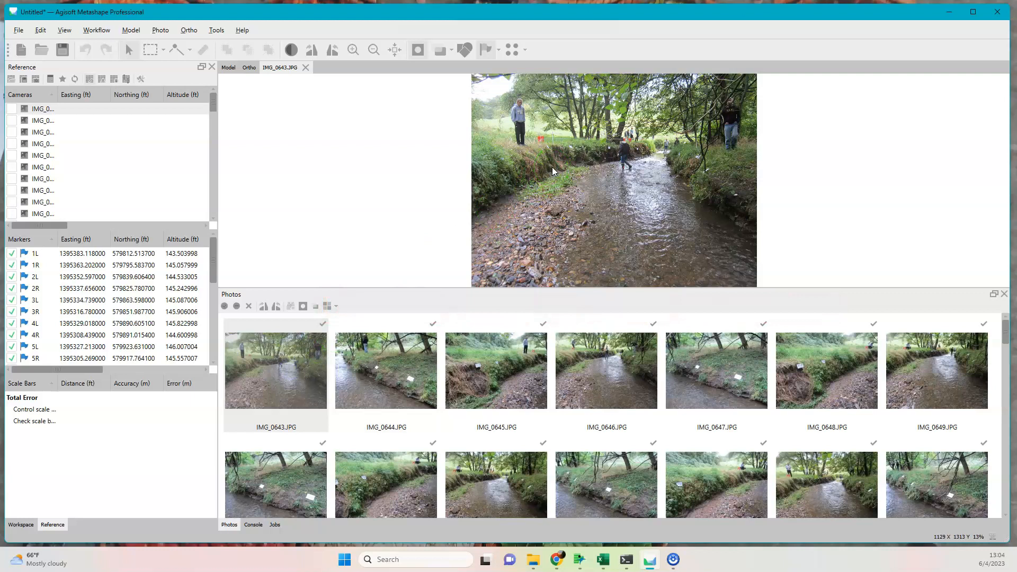
scroll(556, 150, up, 1)
scroll(556, 151, up, 4)
drag(557, 150, 518, 266)
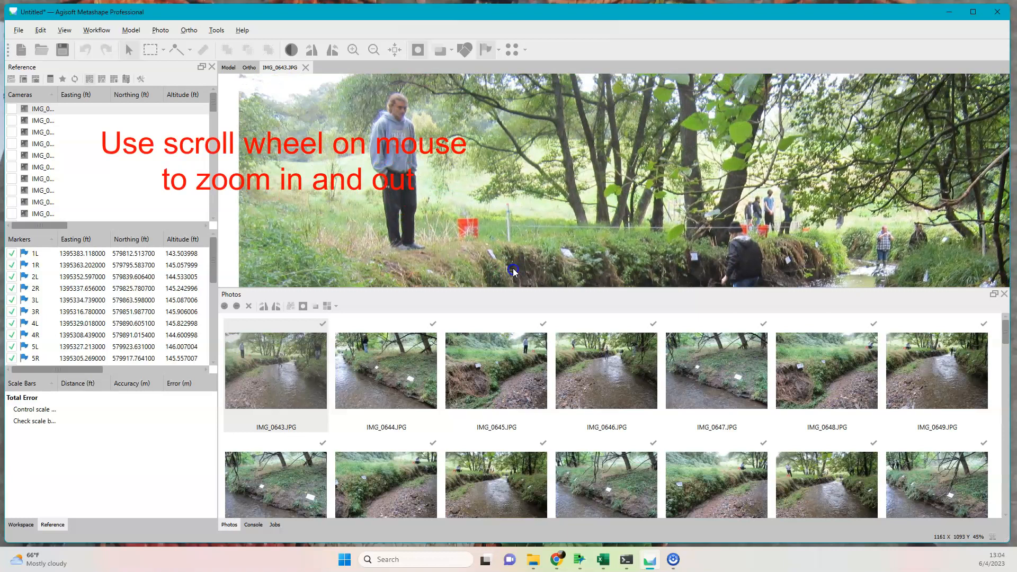
scroll(518, 243, up, 4)
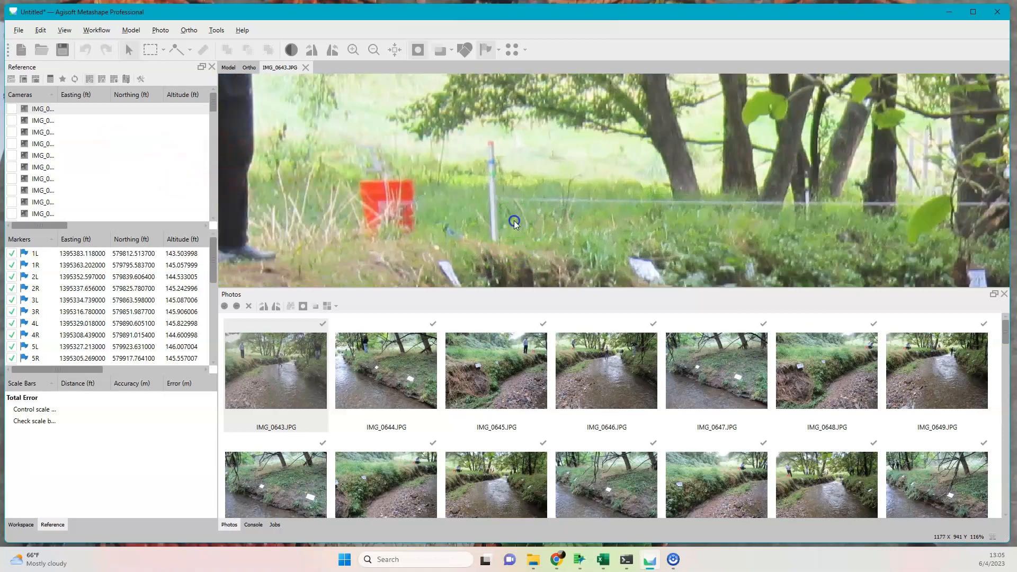
drag(513, 218, 514, 260)
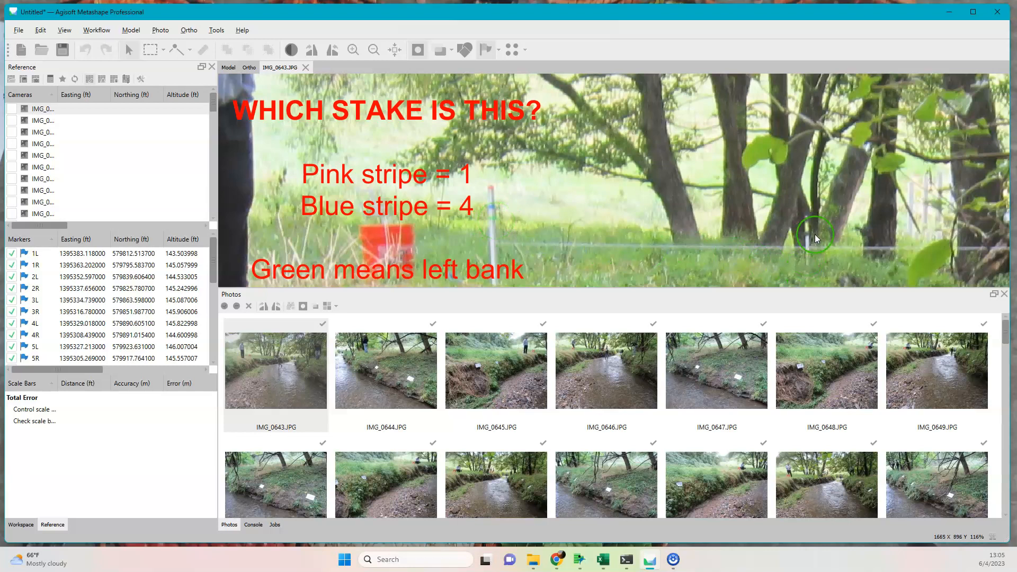
scroll(815, 234, up, 4)
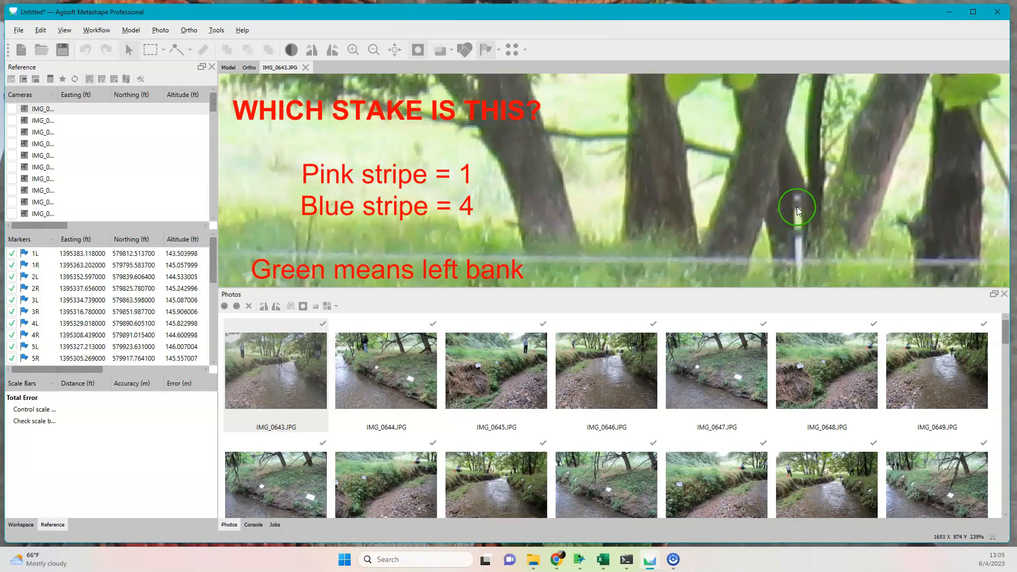
scroll(798, 224, down, 5)
drag(923, 260, 710, 232)
scroll(816, 220, up, 5)
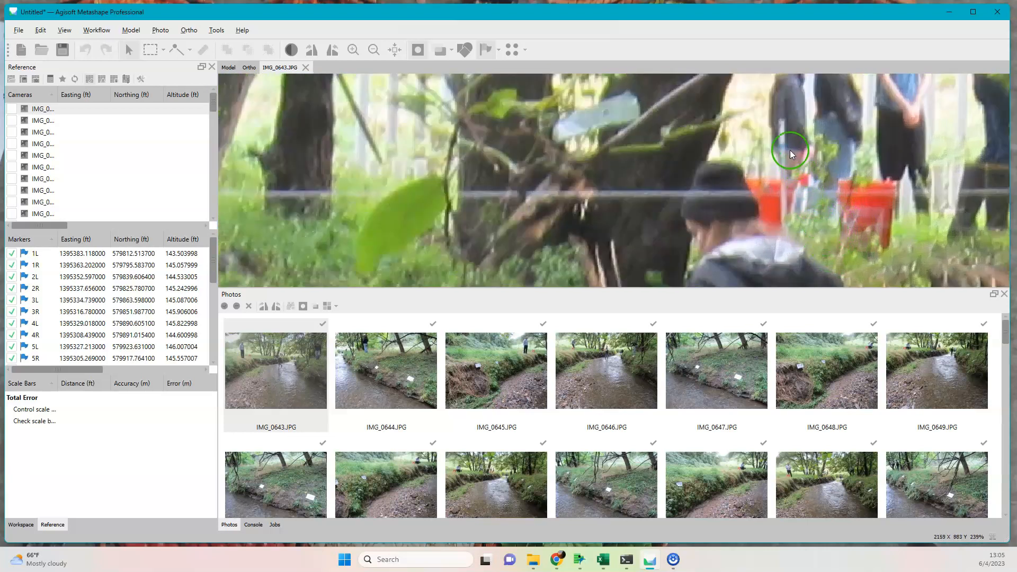
scroll(958, 217, up, 2)
scroll(940, 219, down, 3)
drag(941, 231, 593, 170)
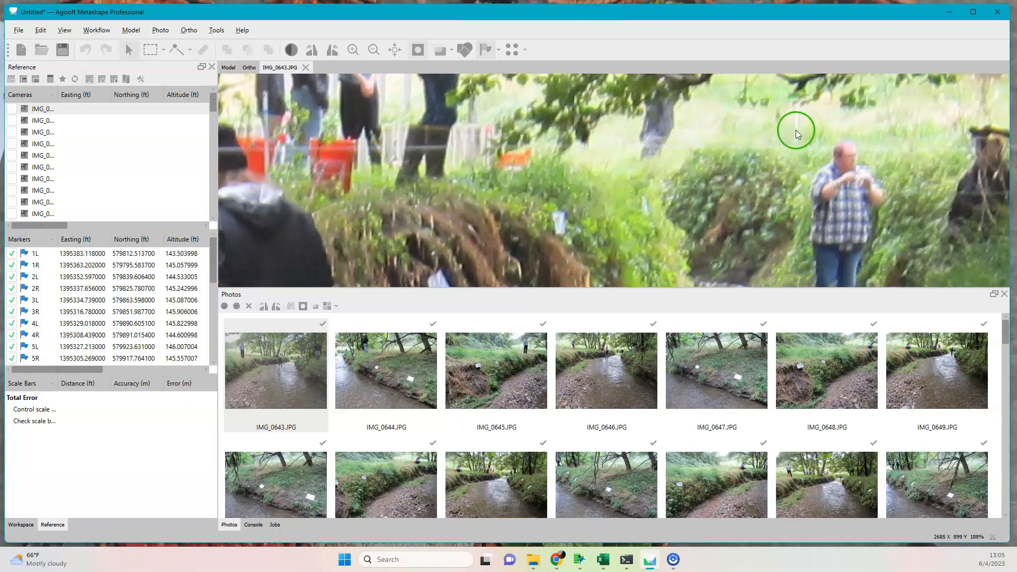
drag(945, 182, 619, 142)
drag(936, 138, 838, 183)
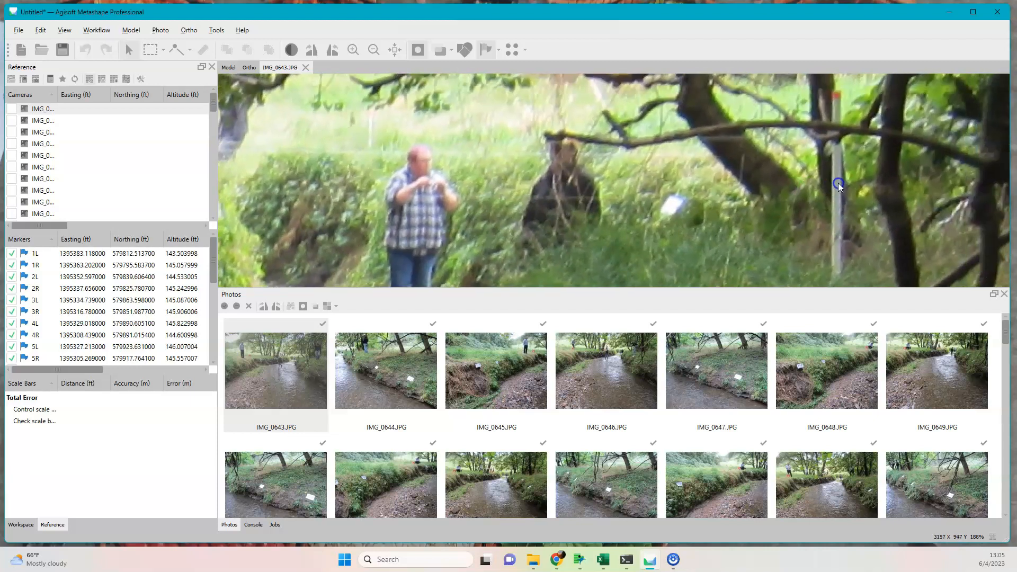
scroll(837, 157, down, 5)
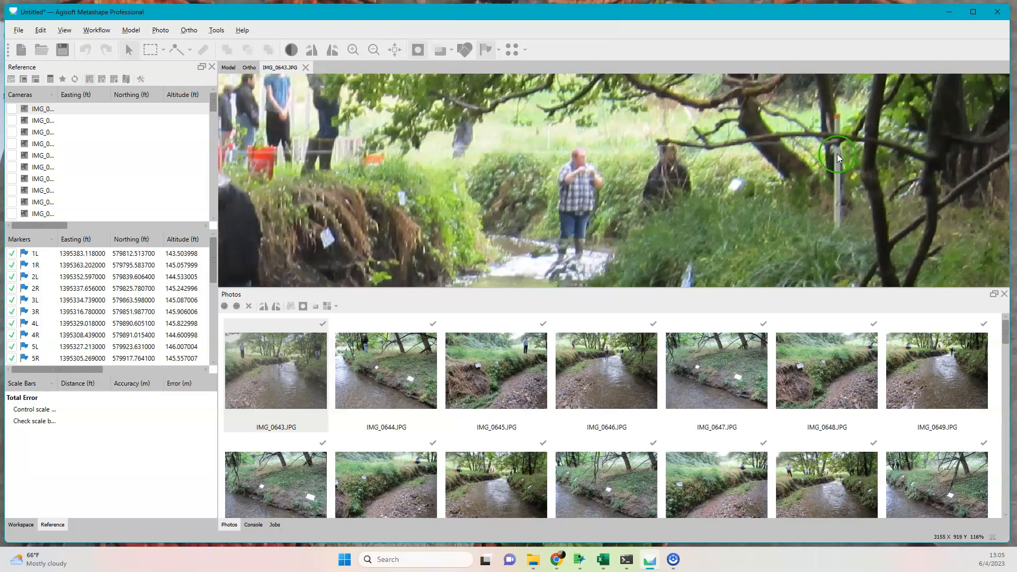
scroll(837, 157, up, 3)
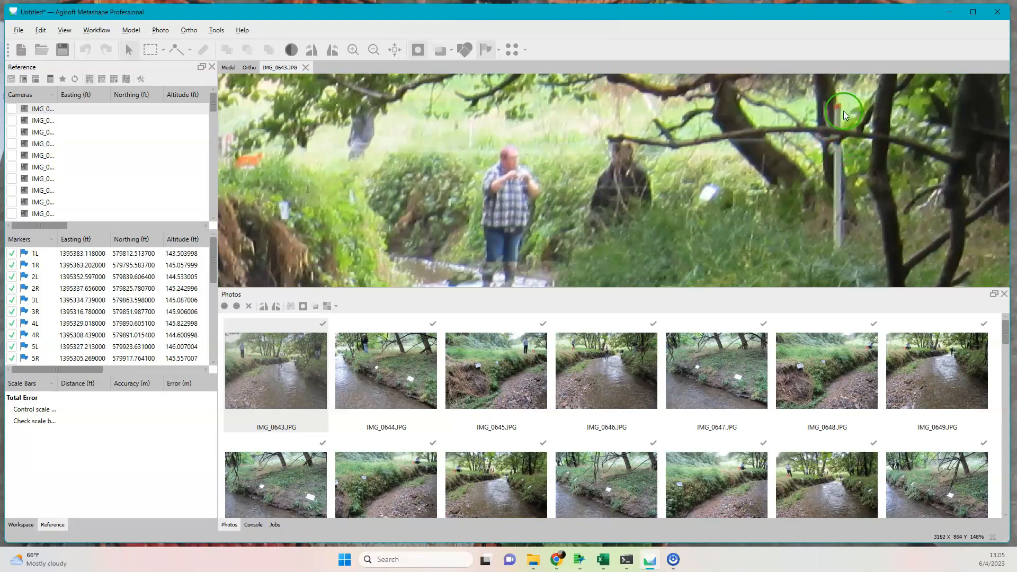
Place marker 5L at the base of the striped stake beside the orange bucket on the left bank in IMG_0643.JPG.
scroll(845, 146, down, 6)
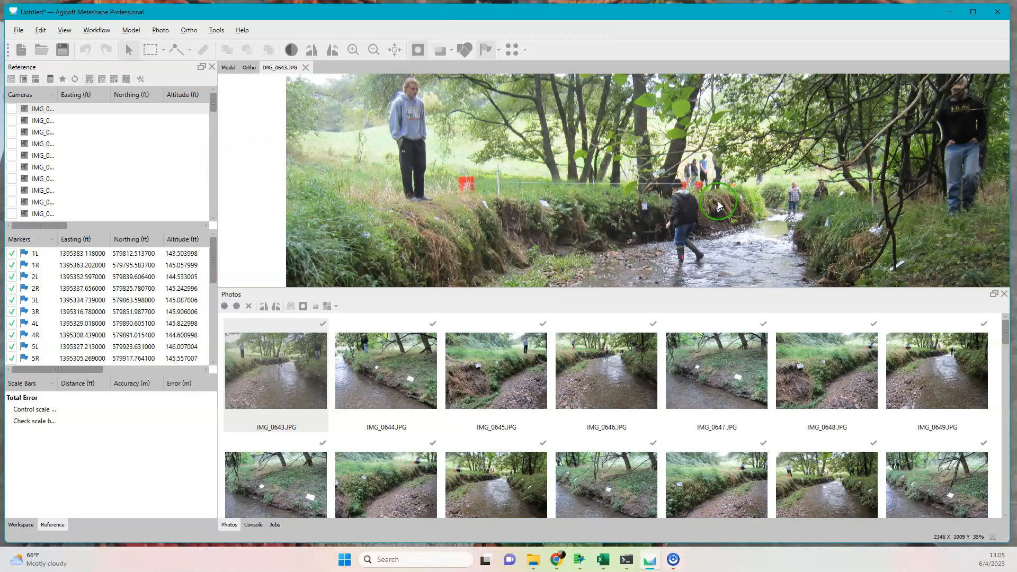
scroll(501, 196, up, 3)
scroll(501, 195, up, 2)
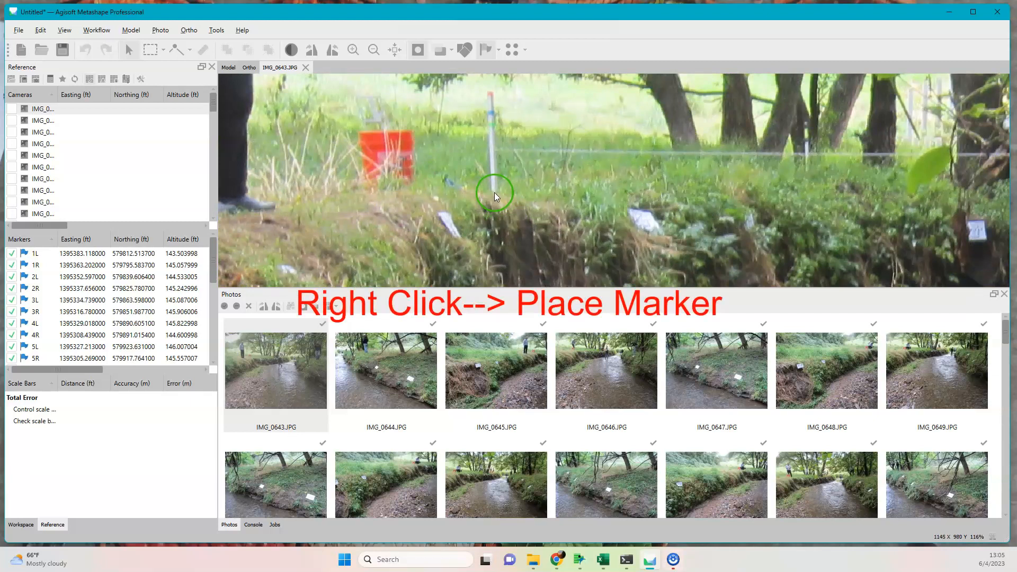
right_click(494, 192)
mouse_move(517, 216)
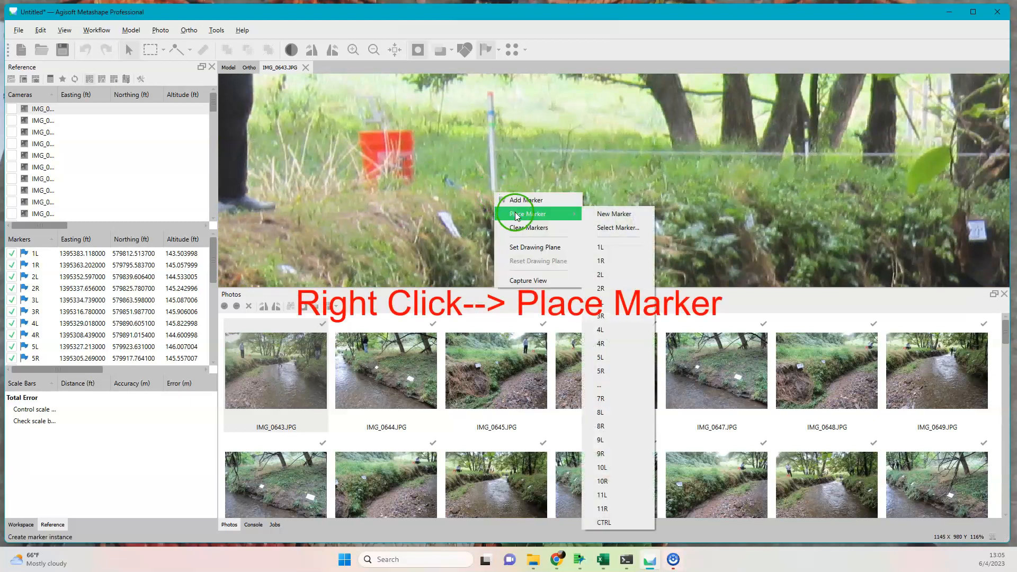
click(624, 357)
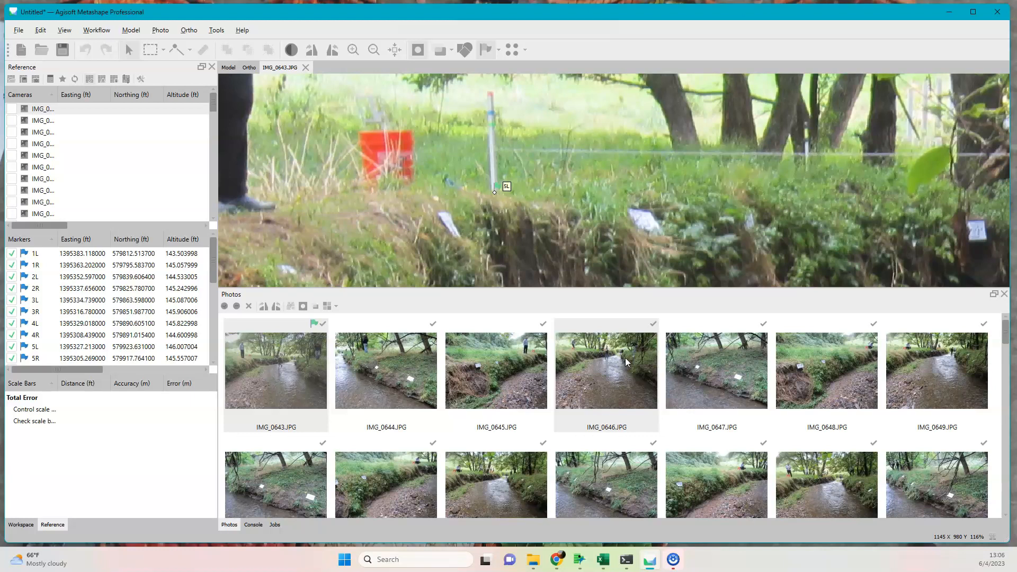
Place marker 5R just below the visible base of the nearest right-bank stake in IMG_0643.JPG.
drag(920, 229, 532, 270)
drag(972, 249, 597, 154)
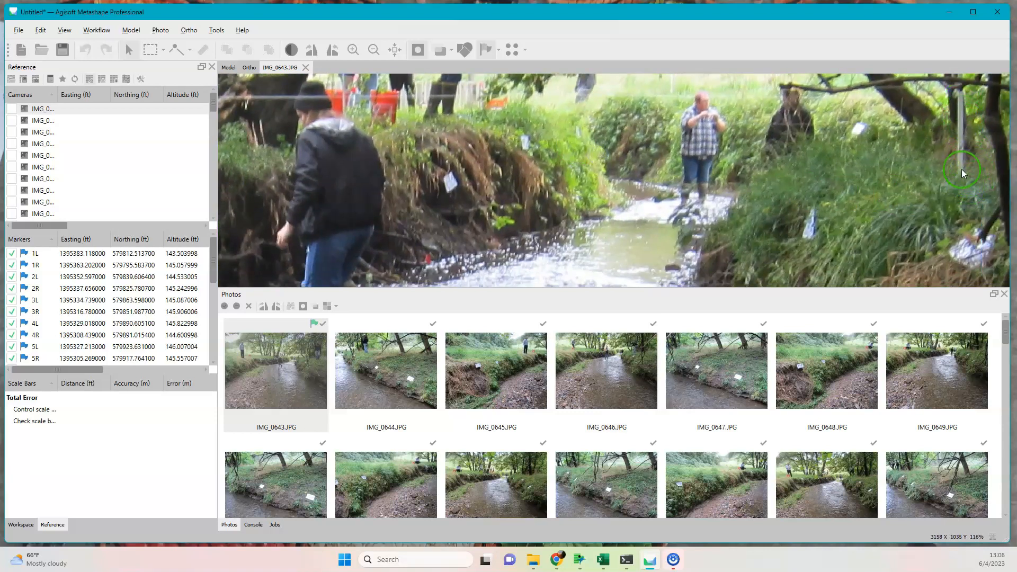
scroll(971, 183, up, 6)
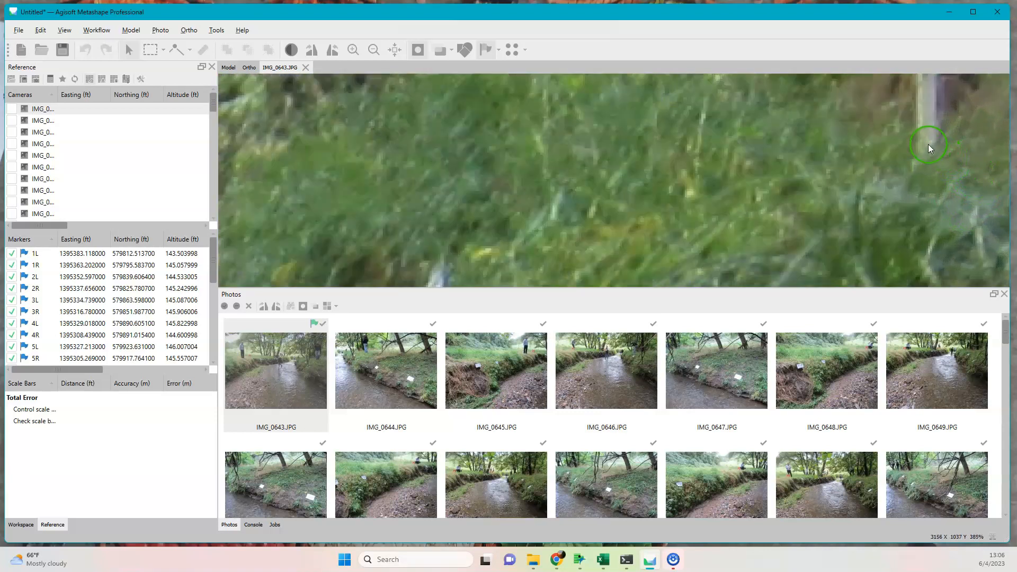
right_click(931, 204)
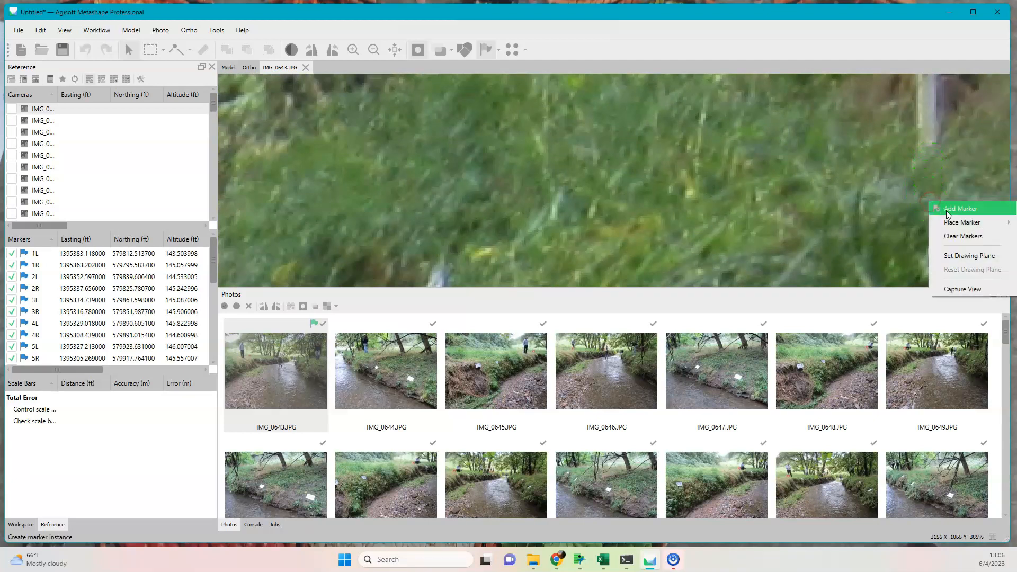
mouse_move(953, 223)
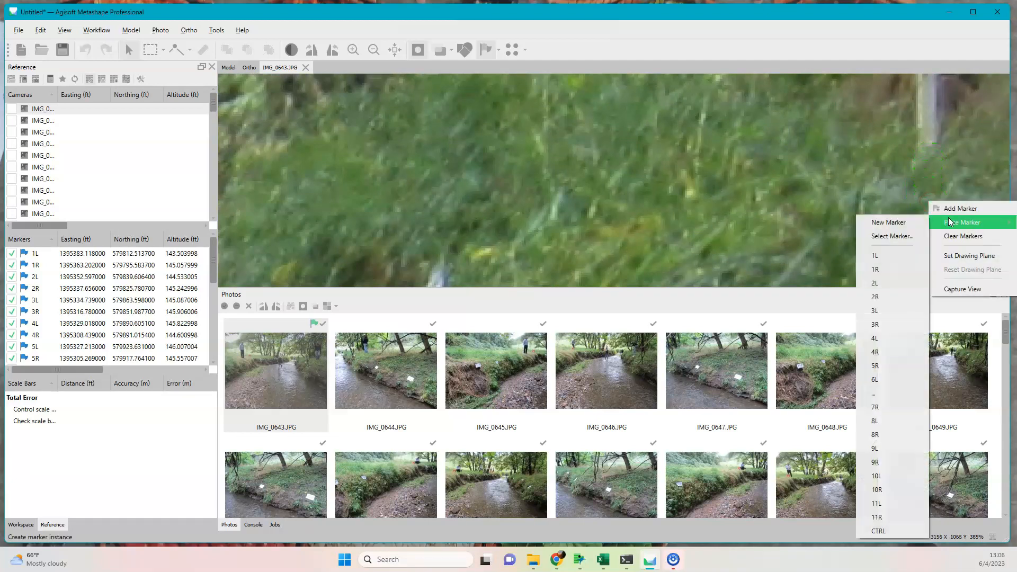
click(895, 364)
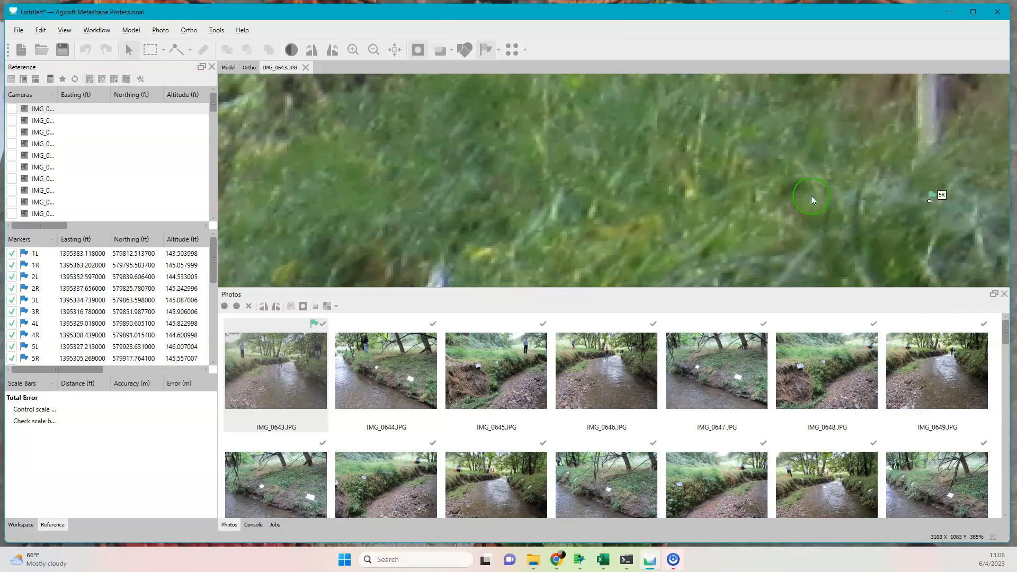
Place marker 4L at the estimated base of the left-bank stake hidden behind the person in the black hat.
scroll(748, 183, down, 5)
scroll(748, 183, down, 1)
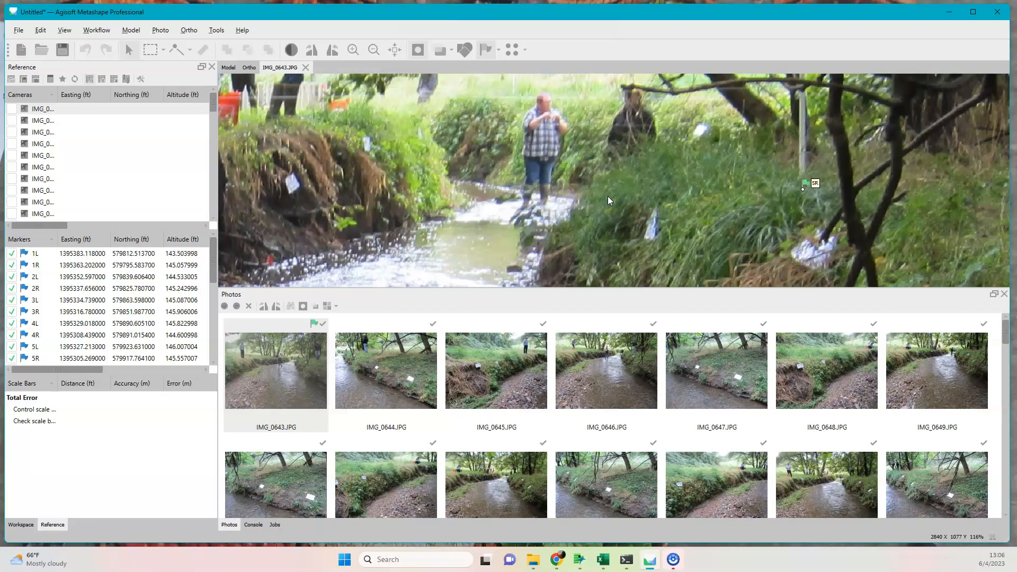
scroll(307, 135, down, 4)
drag(298, 141, 517, 207)
scroll(469, 189, up, 5)
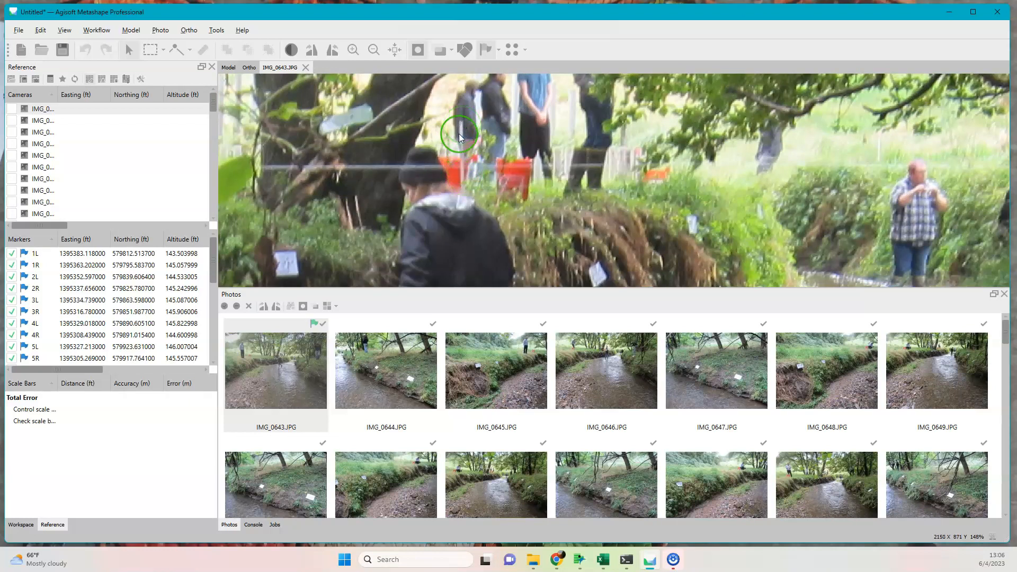
right_click(464, 202)
mouse_move(539, 224)
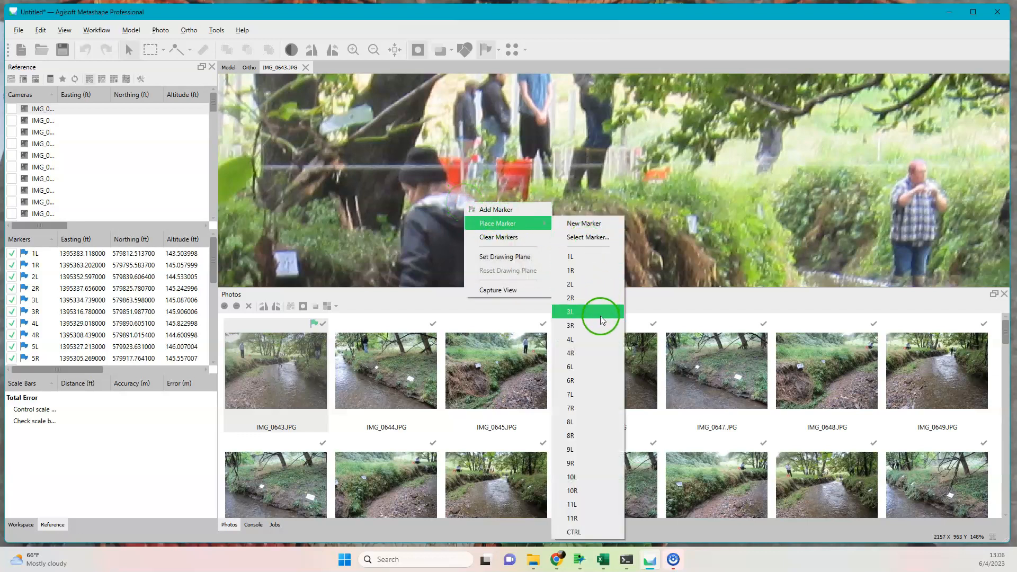
click(588, 339)
Examine the right bank of IMG_0643.JPG around the 5R stake for further stakes to mark.
drag(850, 194, 572, 180)
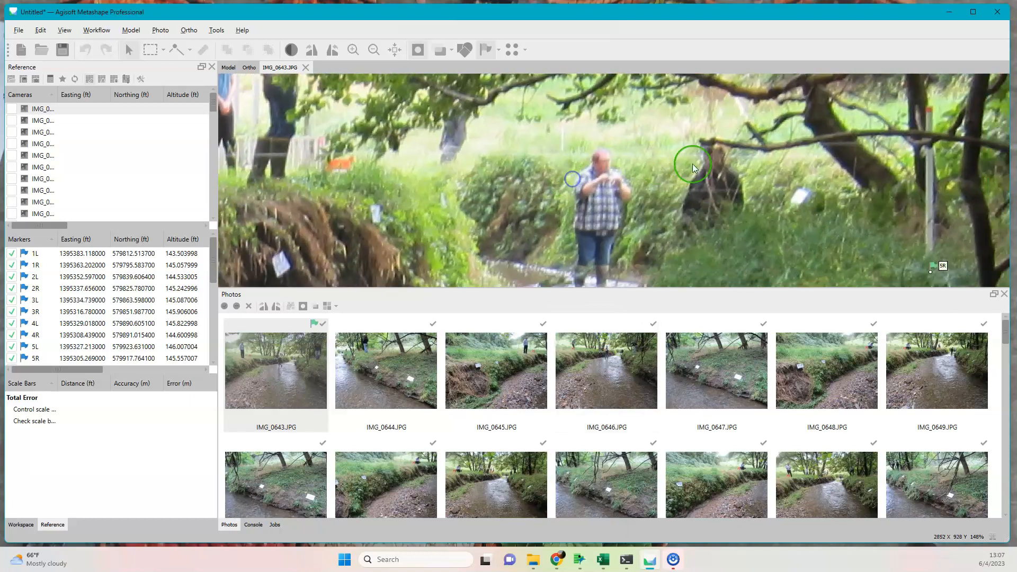
drag(876, 170, 754, 216)
scroll(853, 227, up, 5)
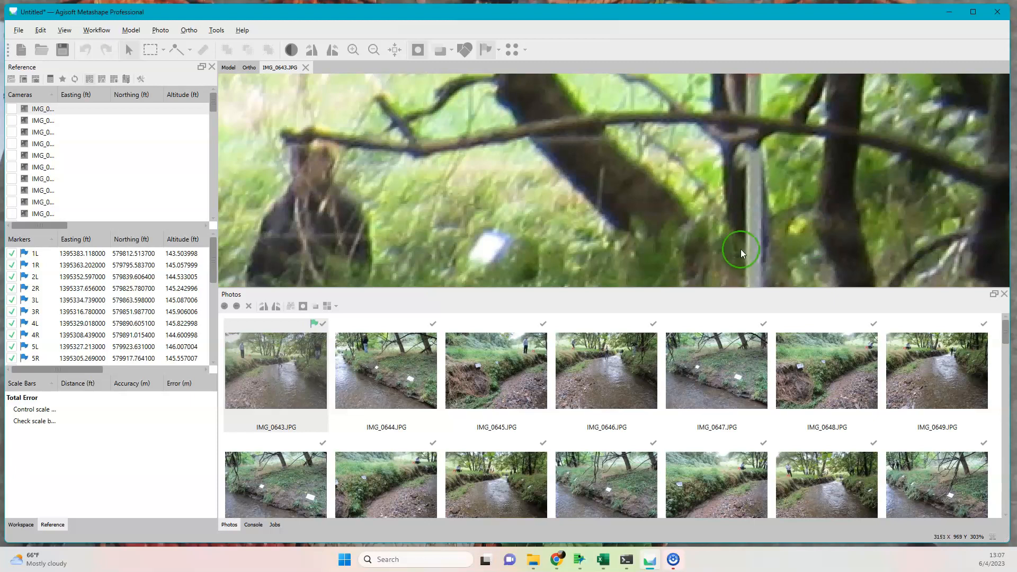
drag(741, 244, 802, 176)
scroll(740, 186, down, 2)
scroll(739, 187, down, 10)
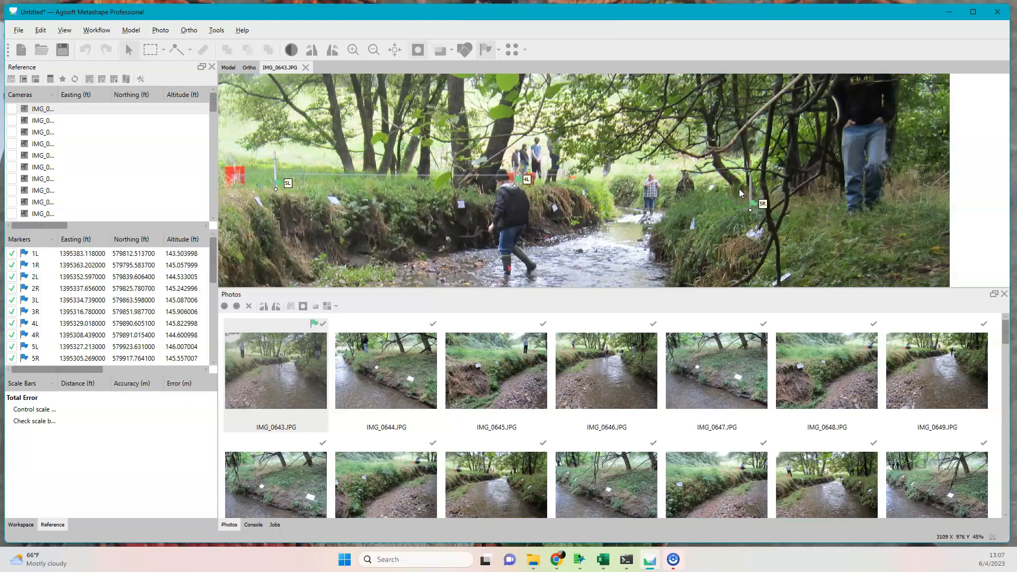
scroll(739, 189, down, 4)
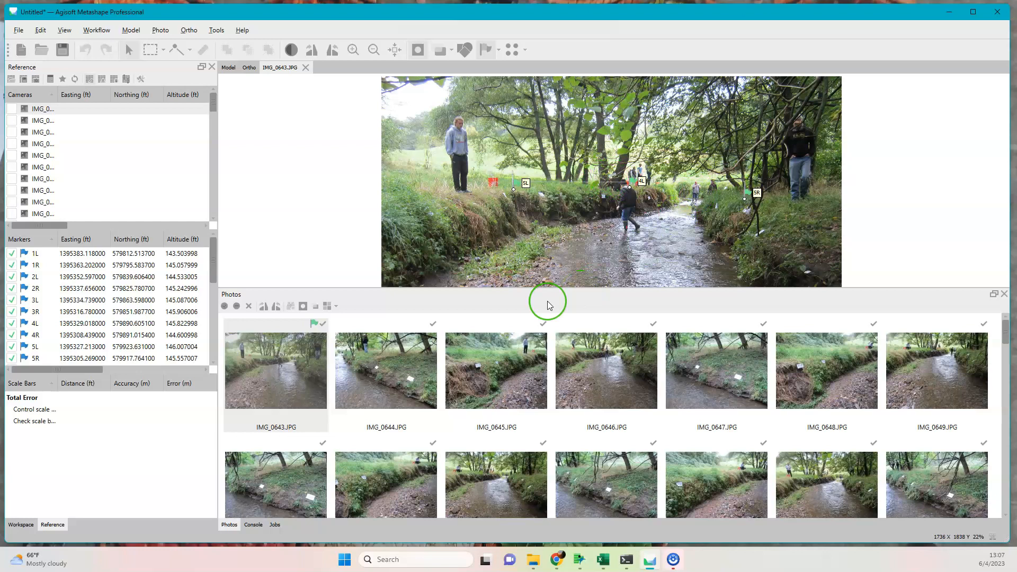
Open IMG_0644.JPG and examine the bank along the 5R guide line for a visible stake.
double_click(382, 373)
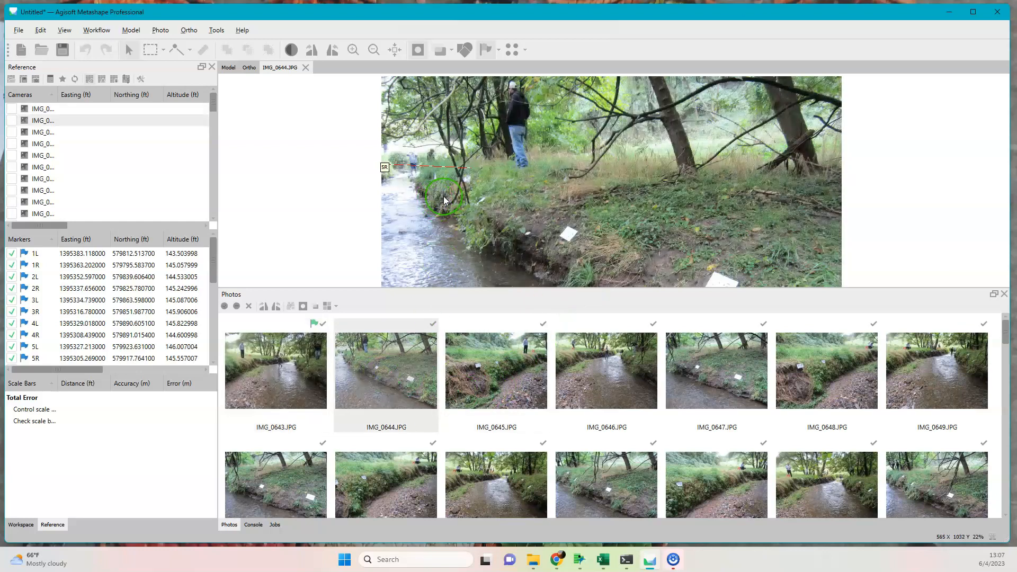
scroll(470, 175, up, 5)
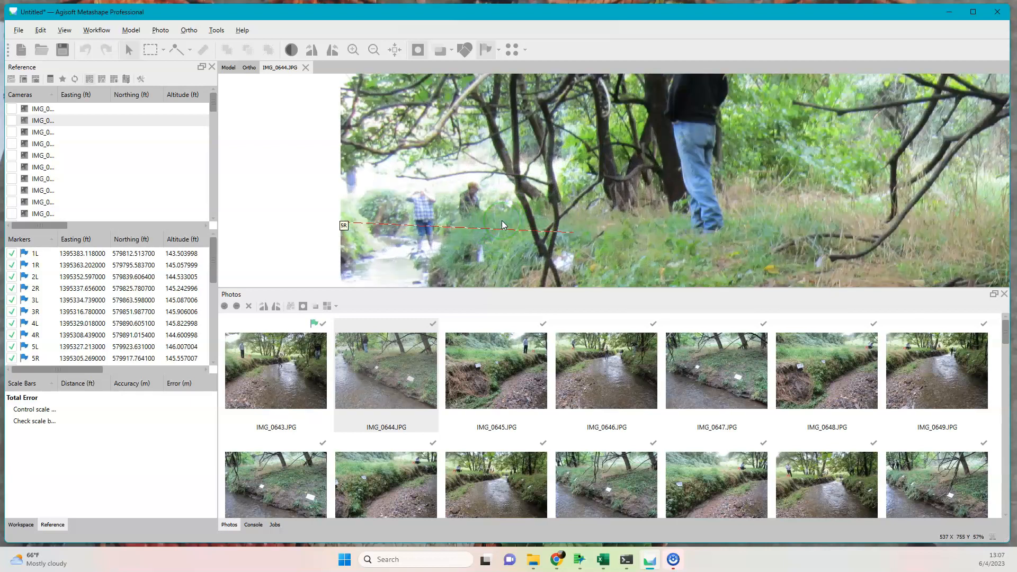
scroll(501, 221, up, 2)
scroll(502, 221, down, 2)
scroll(594, 231, down, 1)
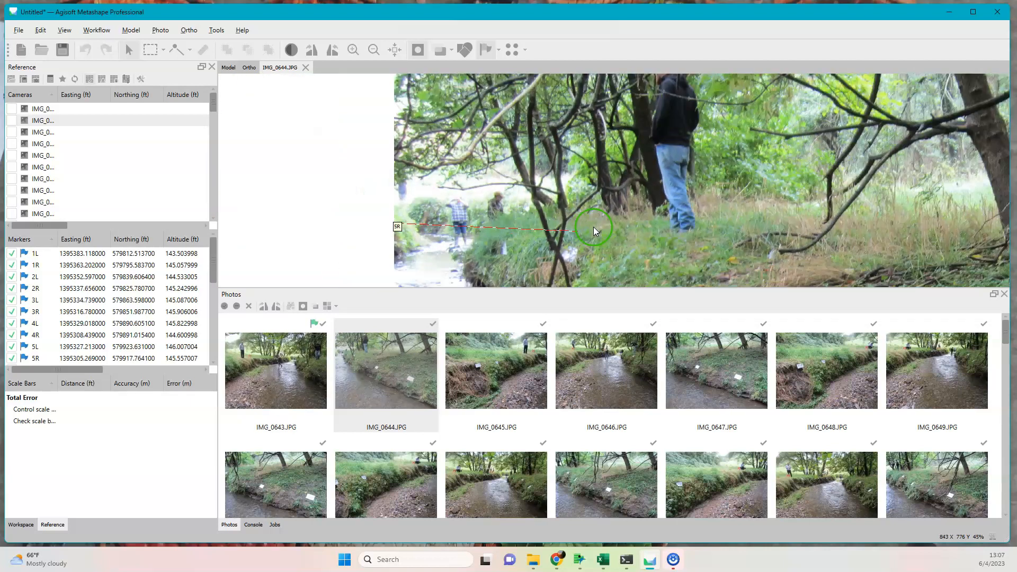
scroll(683, 227, down, 1)
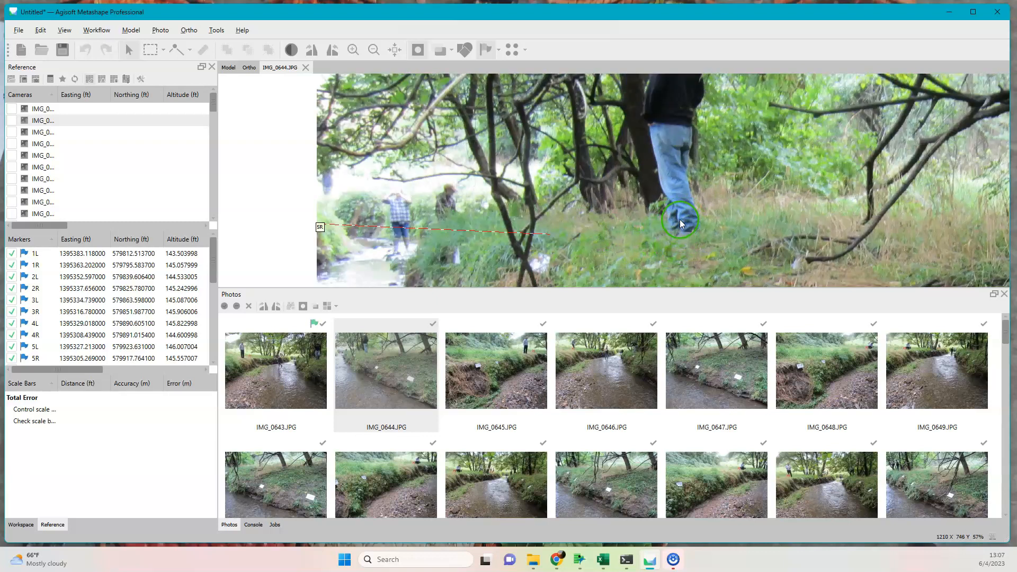
drag(584, 224, 711, 219)
scroll(711, 212, up, 7)
scroll(710, 212, down, 8)
scroll(711, 212, down, 1)
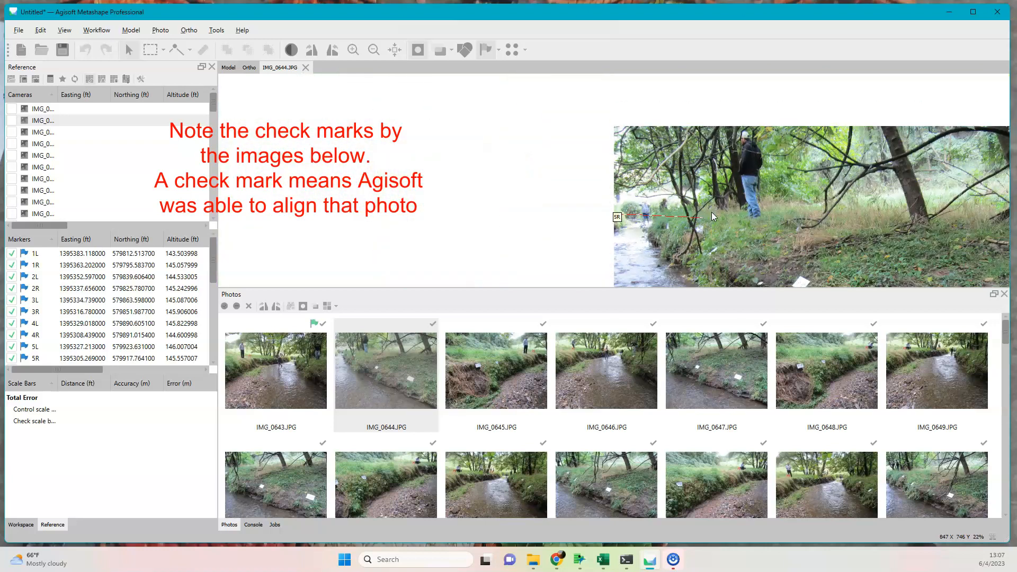
Open IMG_0645.JPG and place marker 5L at the base of the stake beside the orange bucket, using the 5L guide line.
click(534, 329)
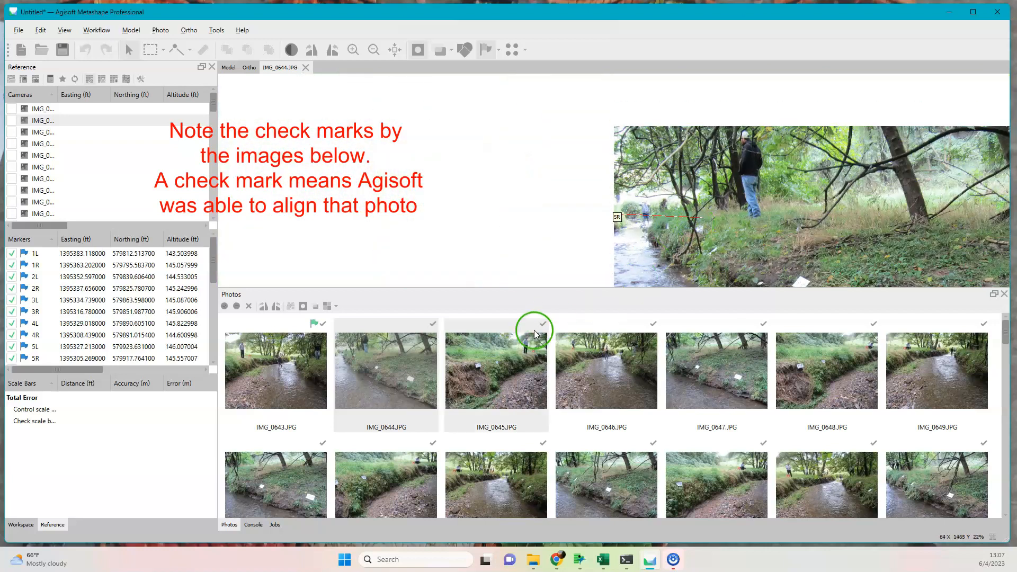
double_click(528, 370)
drag(914, 191, 699, 204)
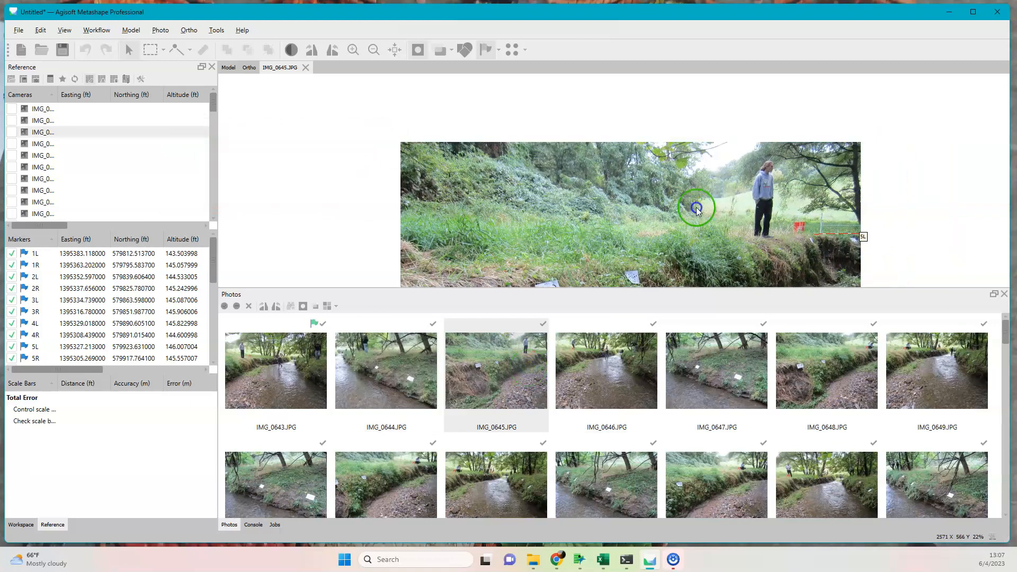
scroll(815, 236, up, 4)
scroll(815, 236, up, 1)
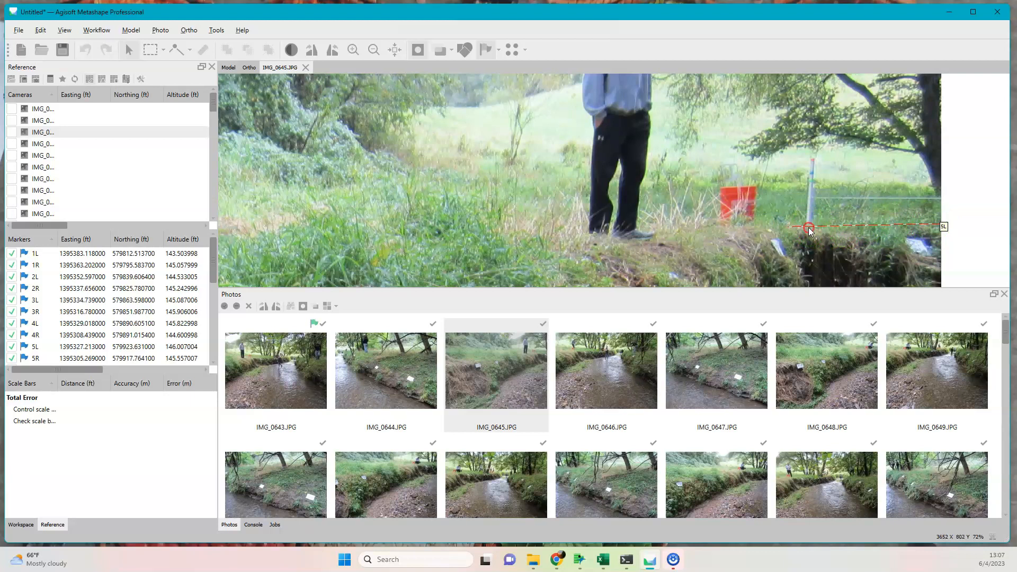
right_click(809, 231)
key(Escape)
scroll(806, 233, up, 1)
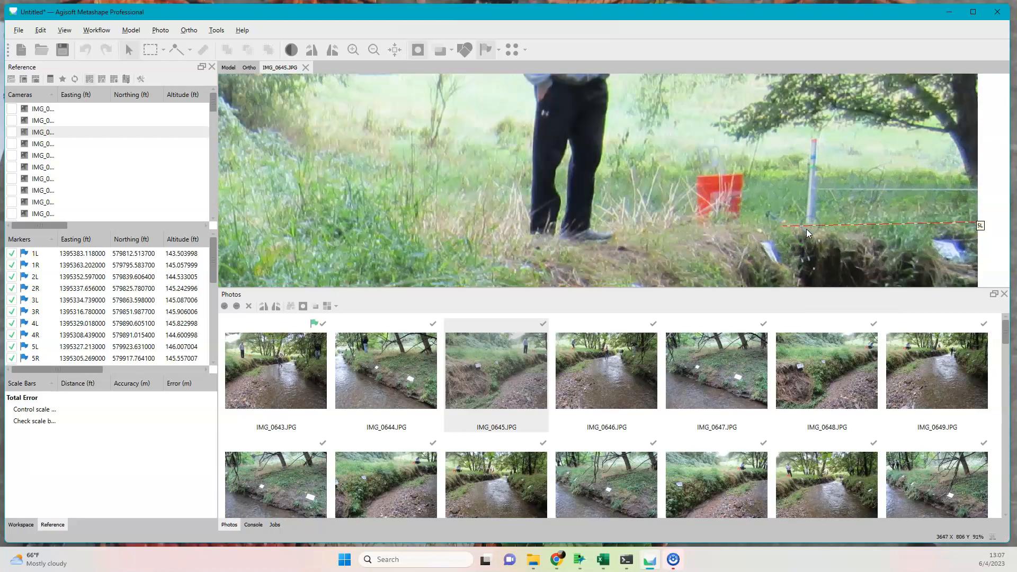
scroll(807, 233, up, 6)
right_click(818, 223)
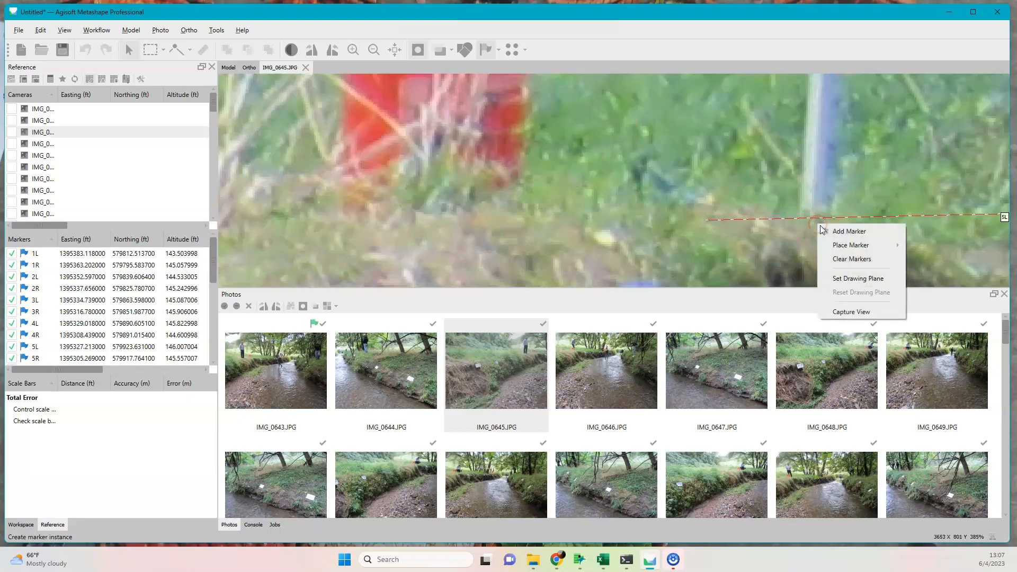
click(851, 244)
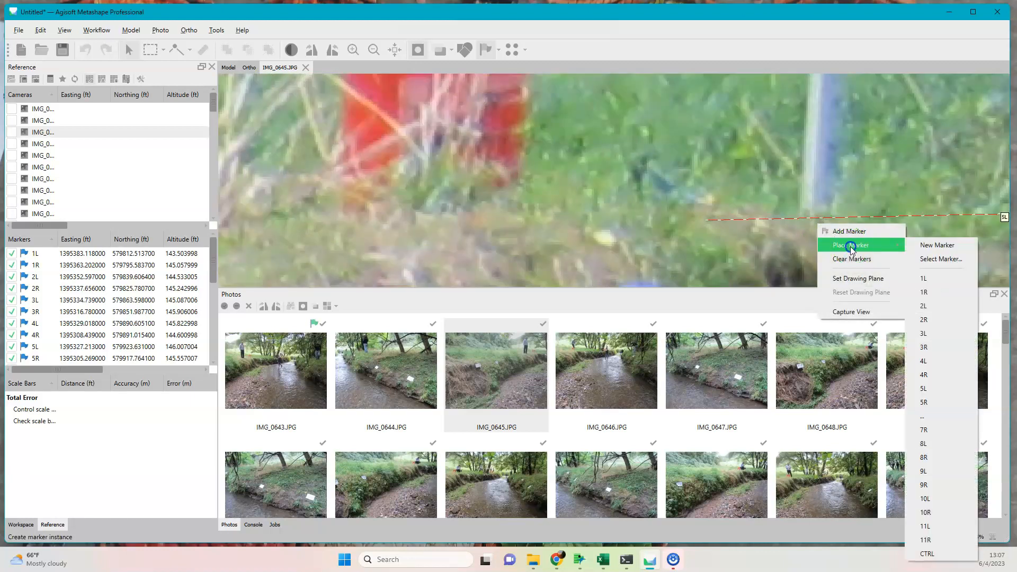
click(935, 388)
scroll(904, 224, down, 8)
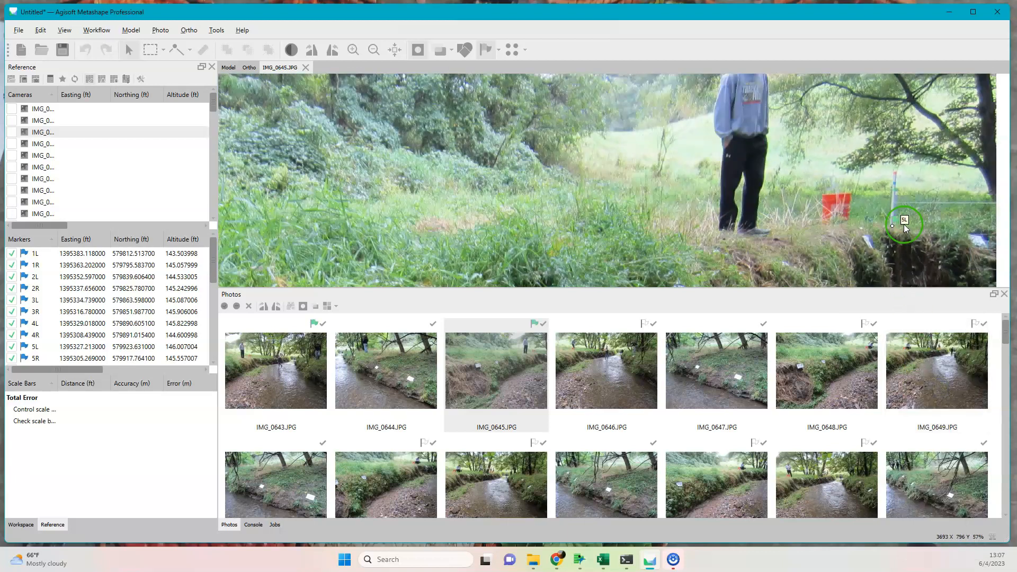
scroll(834, 190, down, 2)
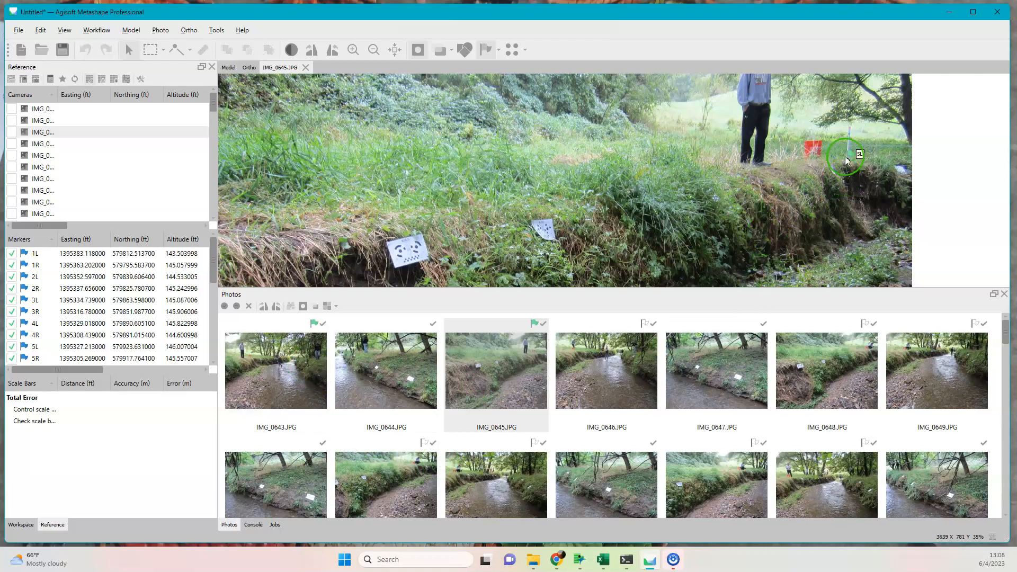
Open IMG_0646.JPG and move the projected 5L marker onto the exact base of its left-bank stake.
click(636, 402)
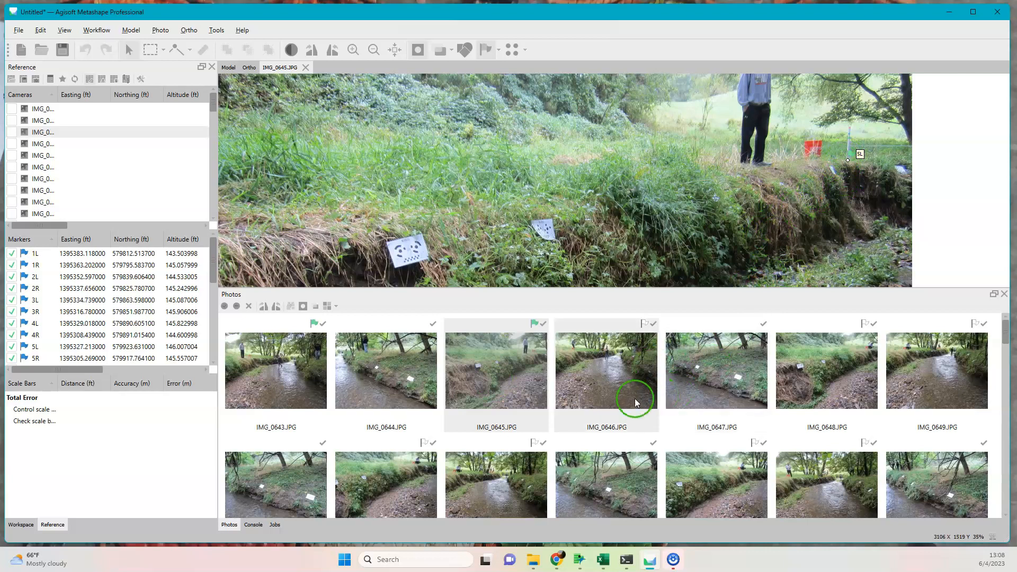
double_click(624, 370)
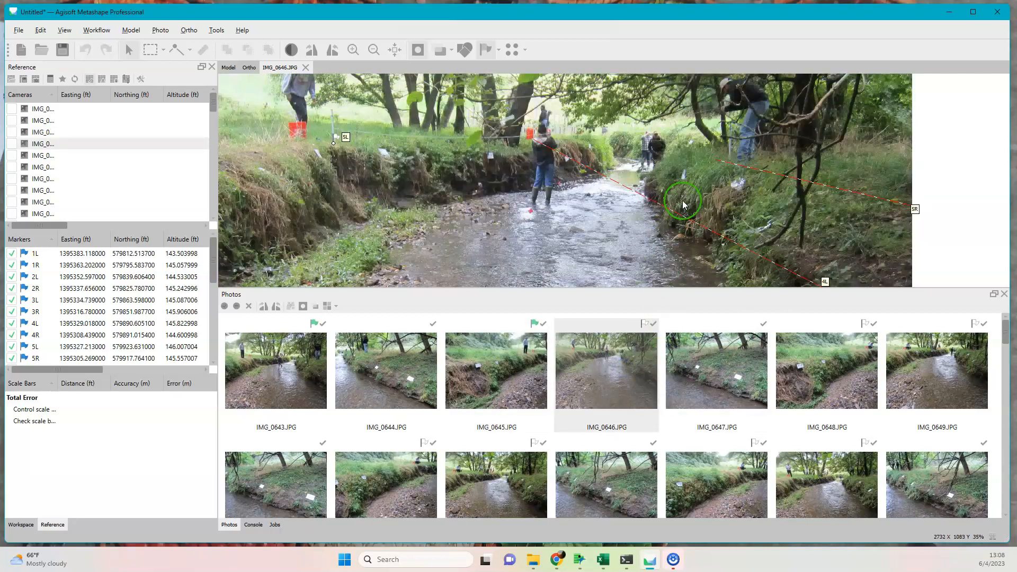
click(790, 259)
click(353, 155)
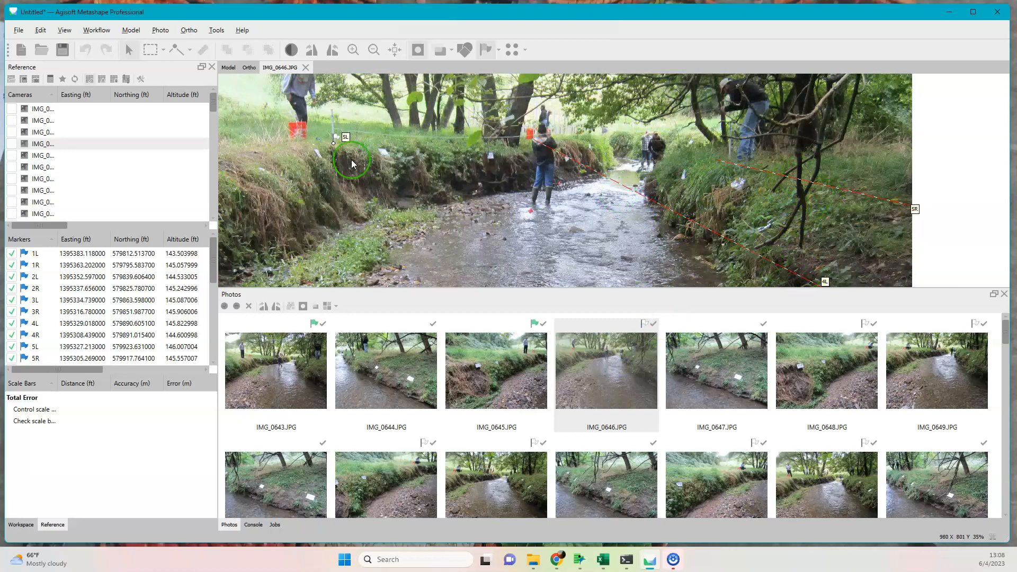
click(770, 265)
scroll(331, 152, up, 2)
scroll(331, 152, up, 8)
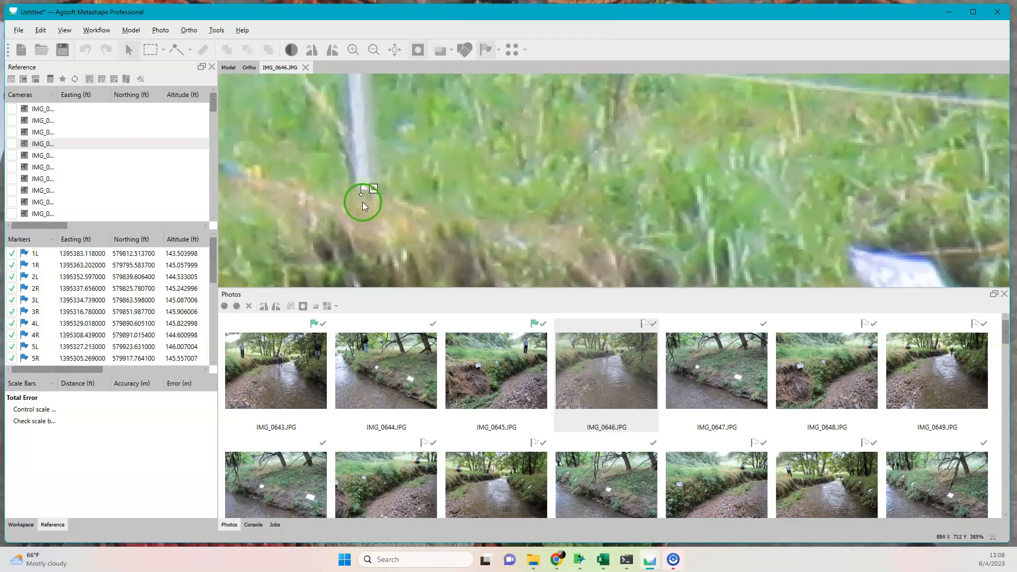
click(361, 195)
drag(360, 195, 365, 190)
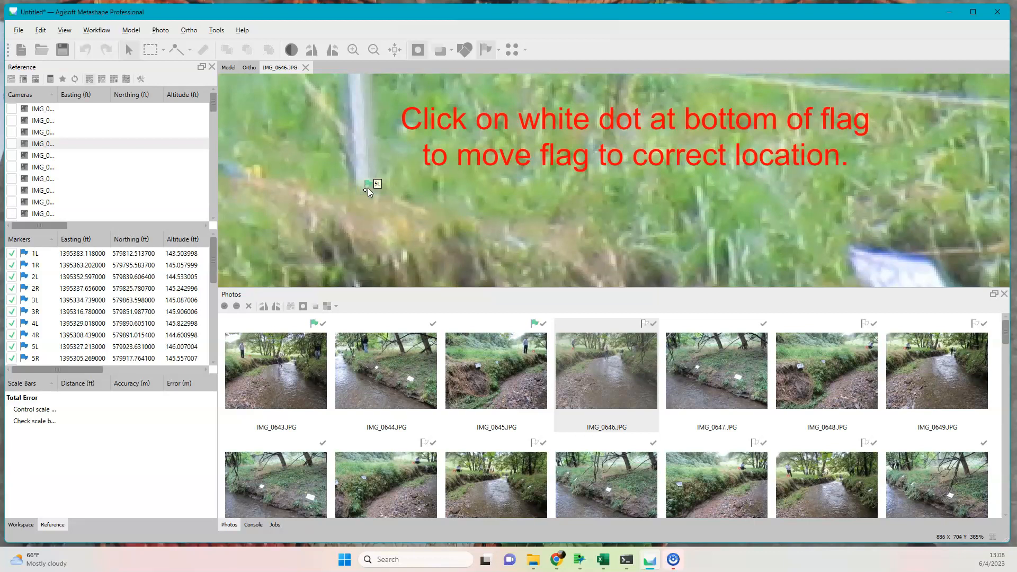
scroll(655, 180, down, 9)
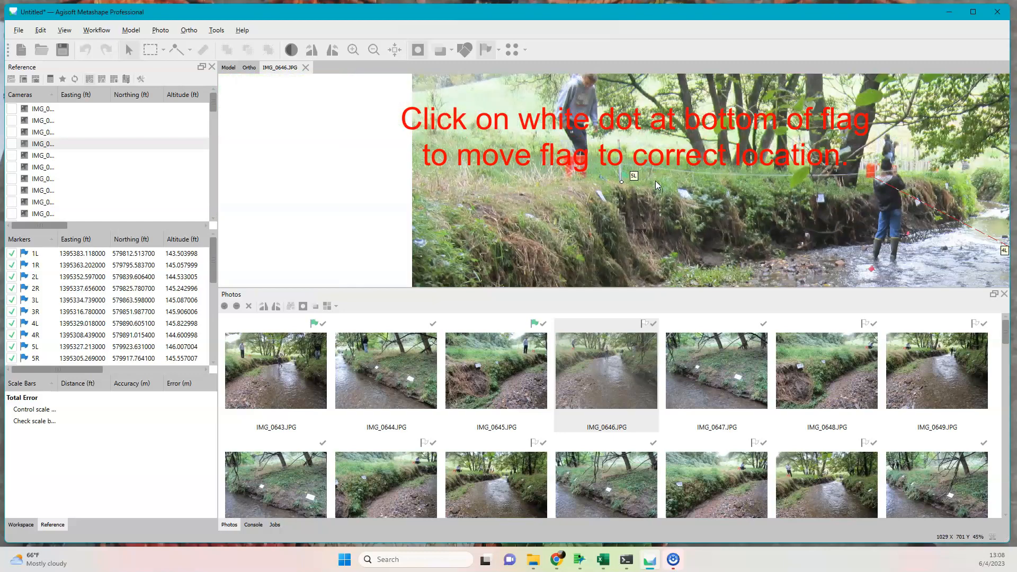
Place marker 4L in IMG_0646.JPG at the estimated stake base beside the orange bucket, at the shoulder of the person in the black hat.
mouse_move(882, 201)
mouse_down()
mouse_move(840, 214)
mouse_move(792, 253)
mouse_up()
scroll(804, 240, up, 9)
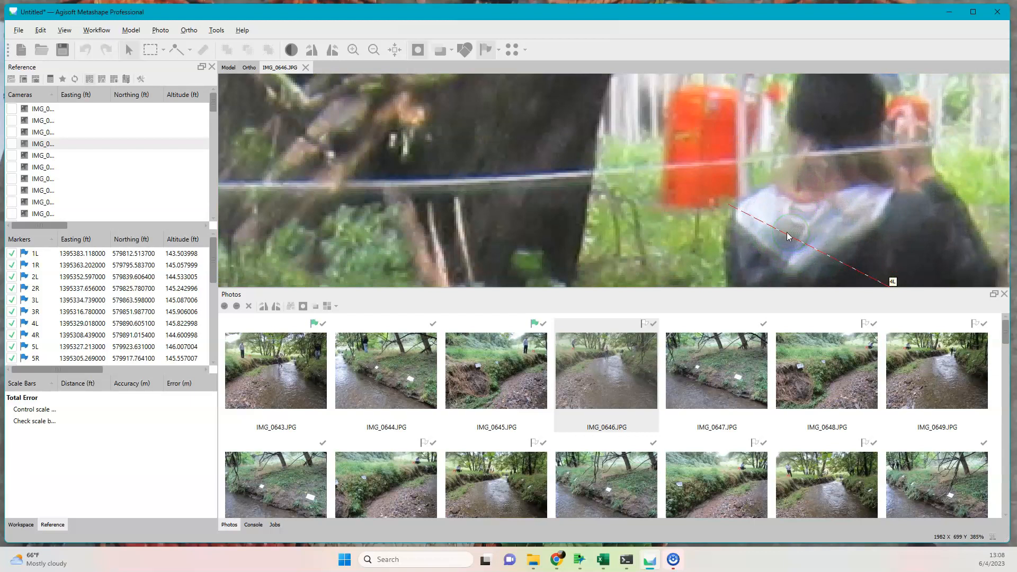
right_click(742, 221)
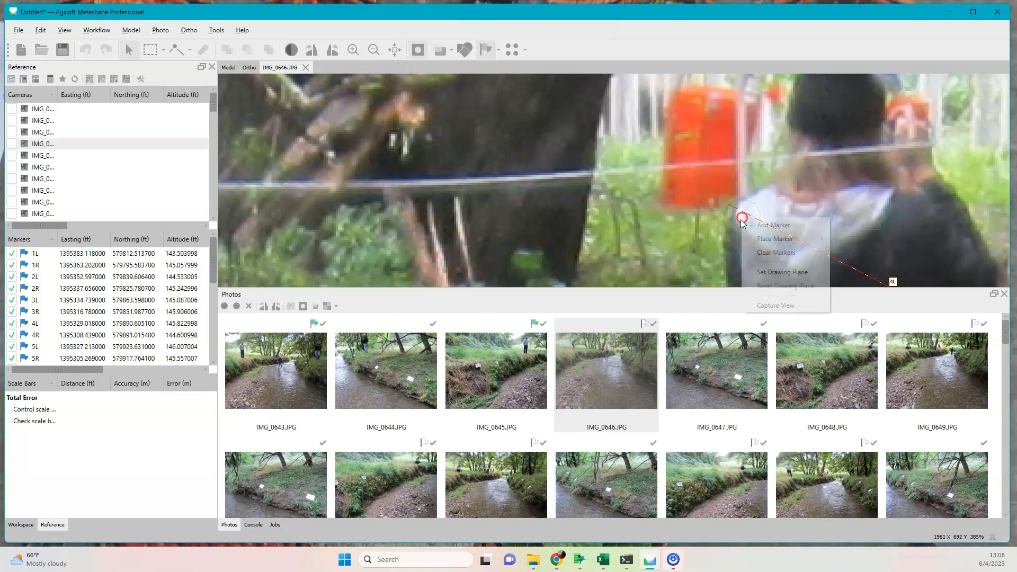
mouse_move(778, 241)
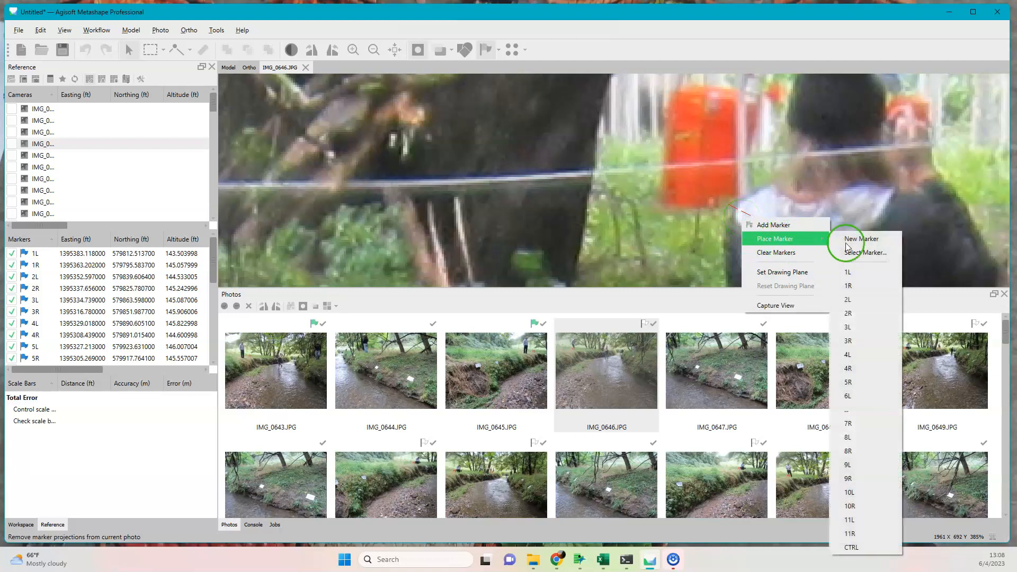
click(875, 354)
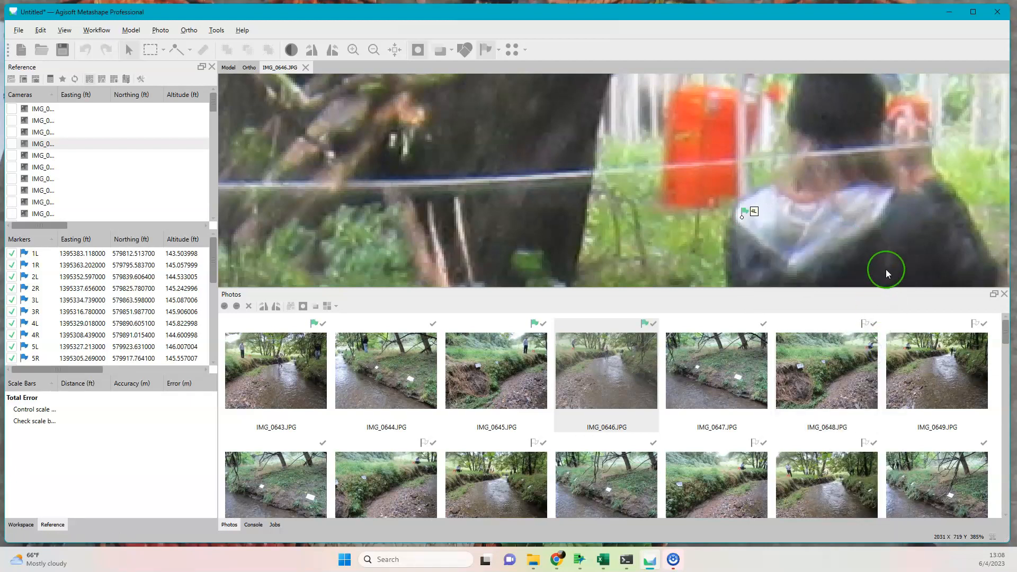
Place marker 5R in IMG_0646.JPG on its guide line at the right-bank stake's base and fine-tune its position.
scroll(882, 240, down, 8)
drag(855, 149, 476, 77)
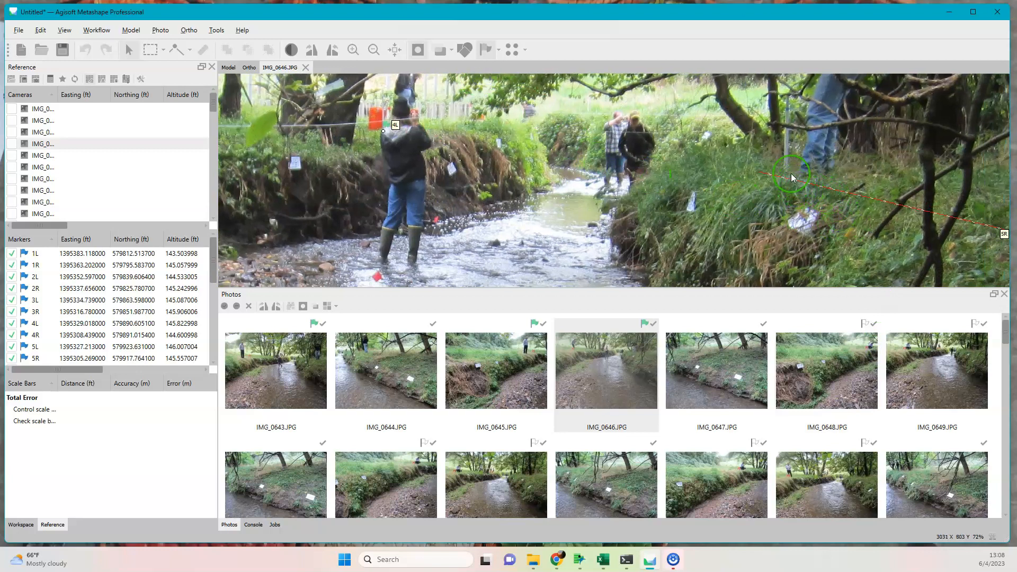
scroll(790, 173, up, 5)
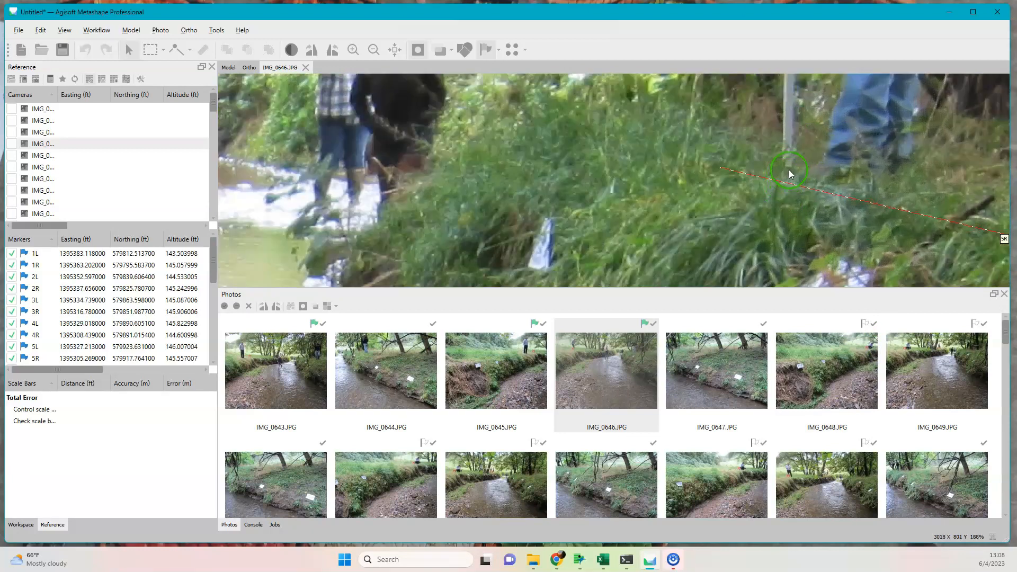
right_click(788, 170)
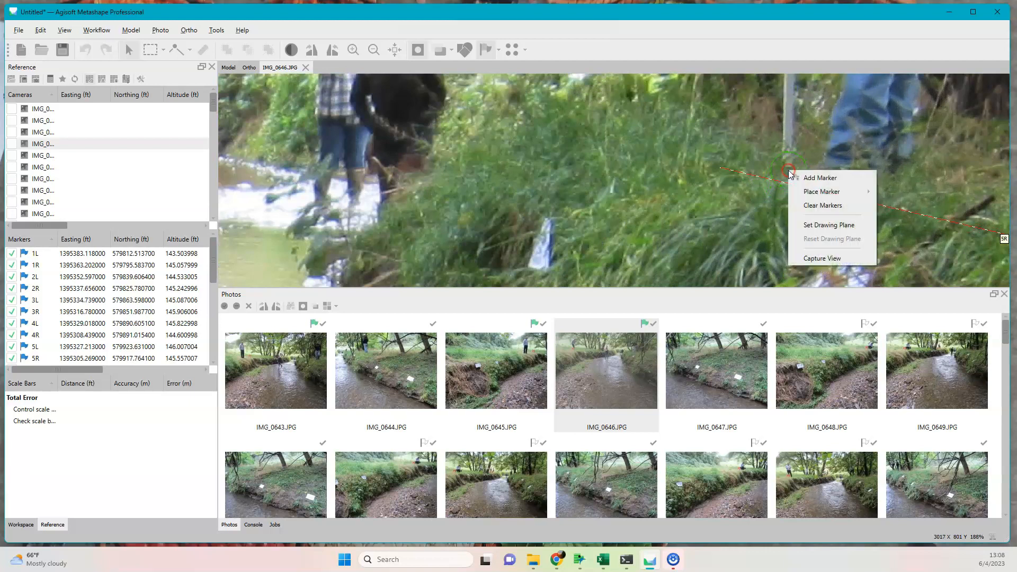
mouse_move(800, 191)
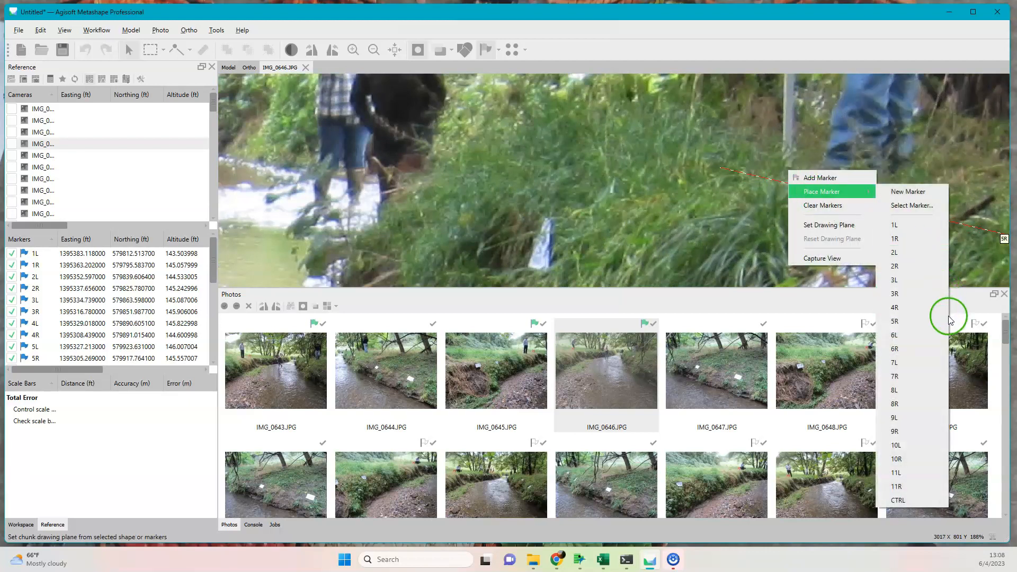
click(941, 328)
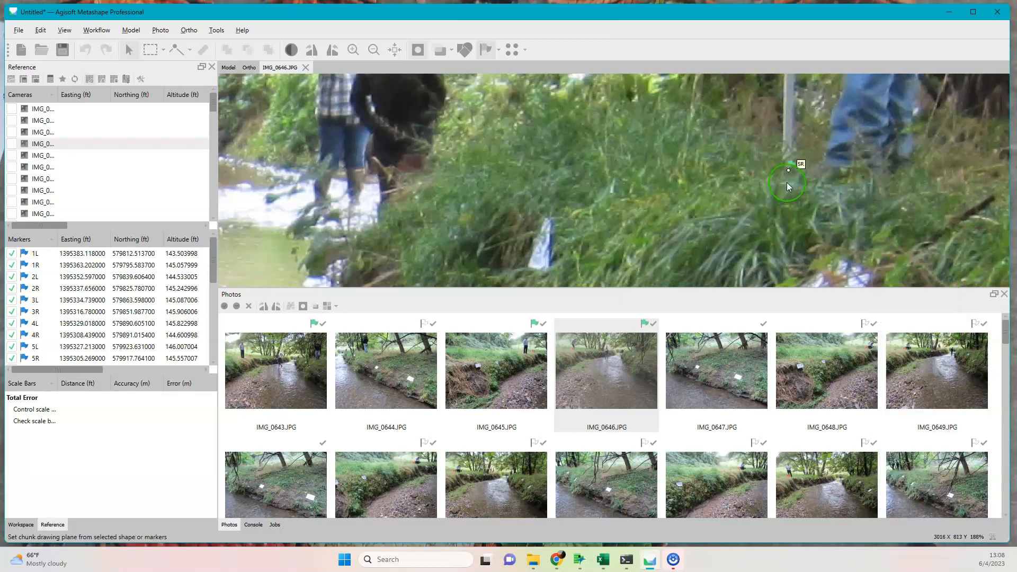
drag(789, 171, 793, 173)
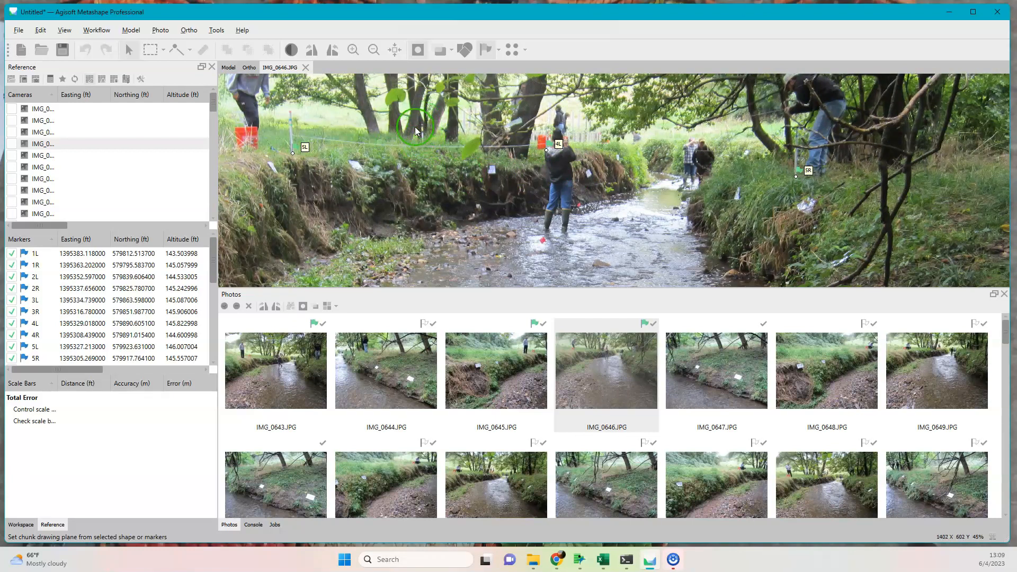
Place marker CTRL in IMG_0646.JPG at the base of the control stake on the left bank, between markers 5L and 4L.
scroll(421, 150, up, 6)
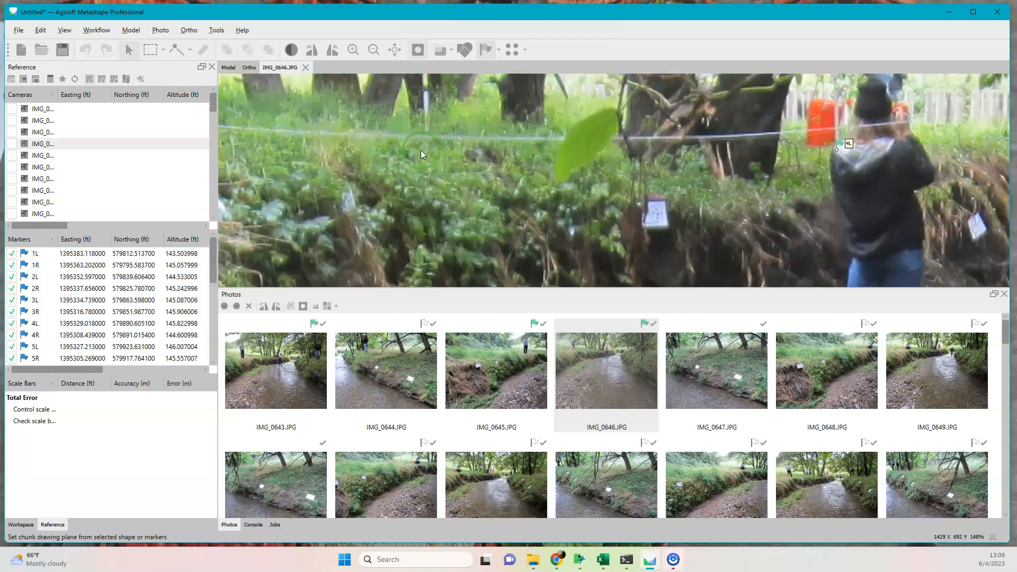
right_click(431, 134)
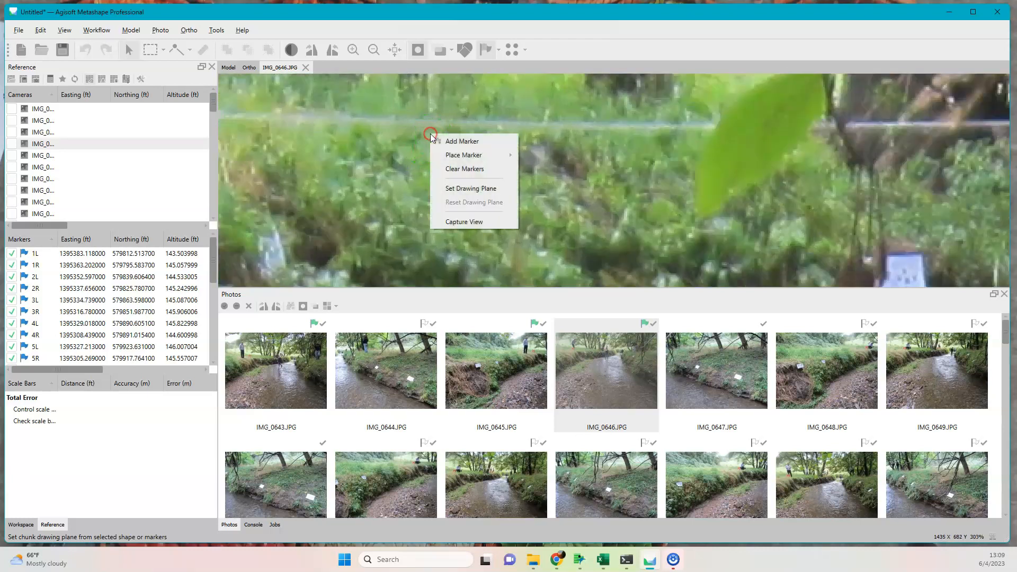
mouse_move(514, 159)
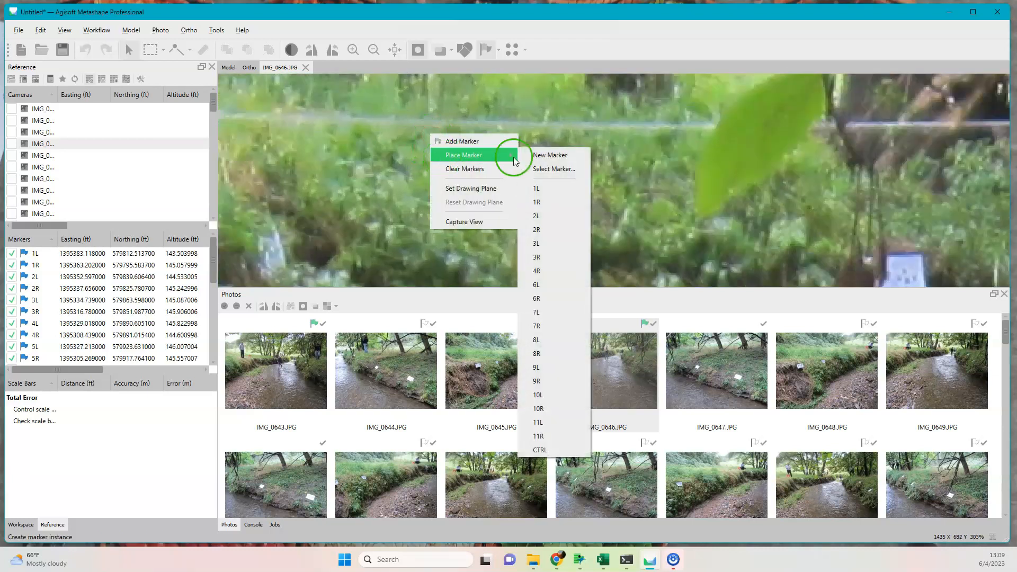
click(549, 450)
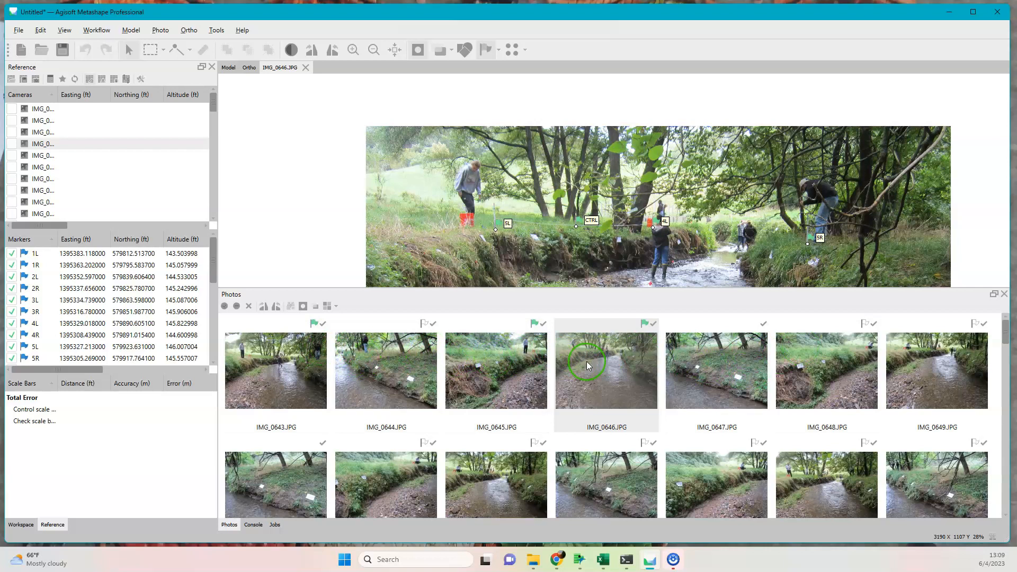
Check IMG_0647.JPG for stakes, and open IMG_0648.JPG to fix marker 5L at the stake base by the crouching person.
click(720, 366)
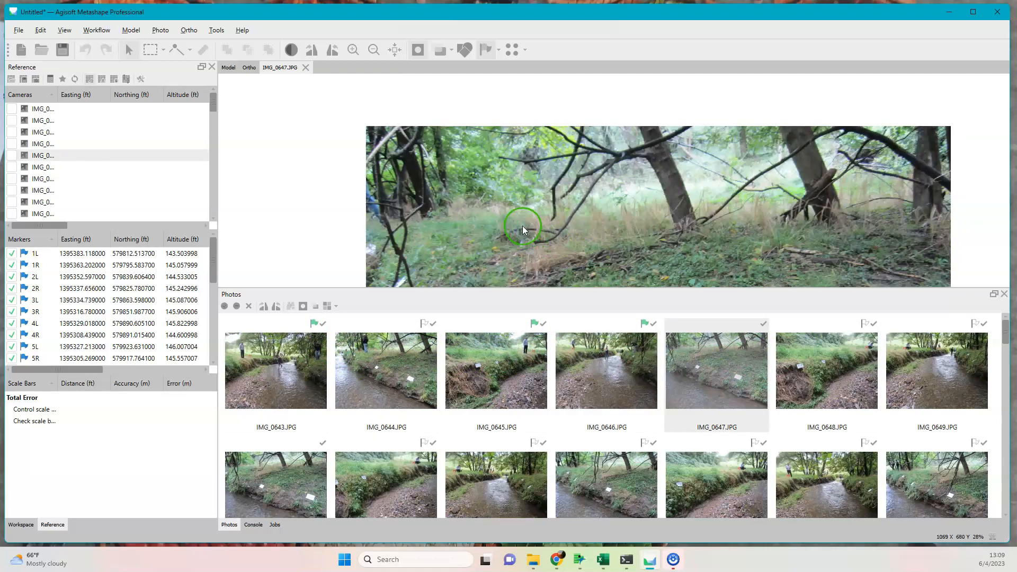
scroll(523, 226, down, 4)
scroll(519, 222, up, 6)
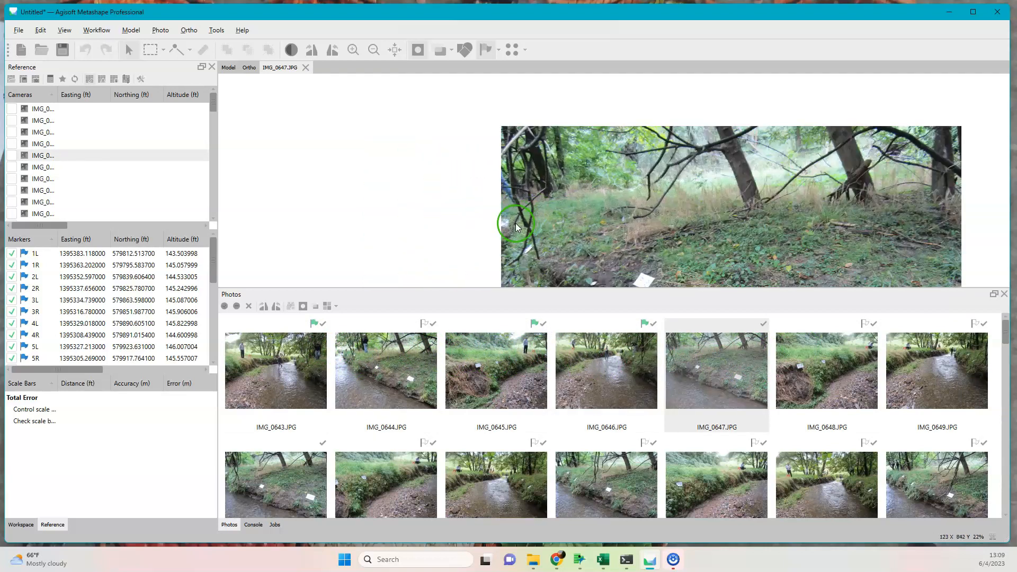
scroll(520, 223, down, 6)
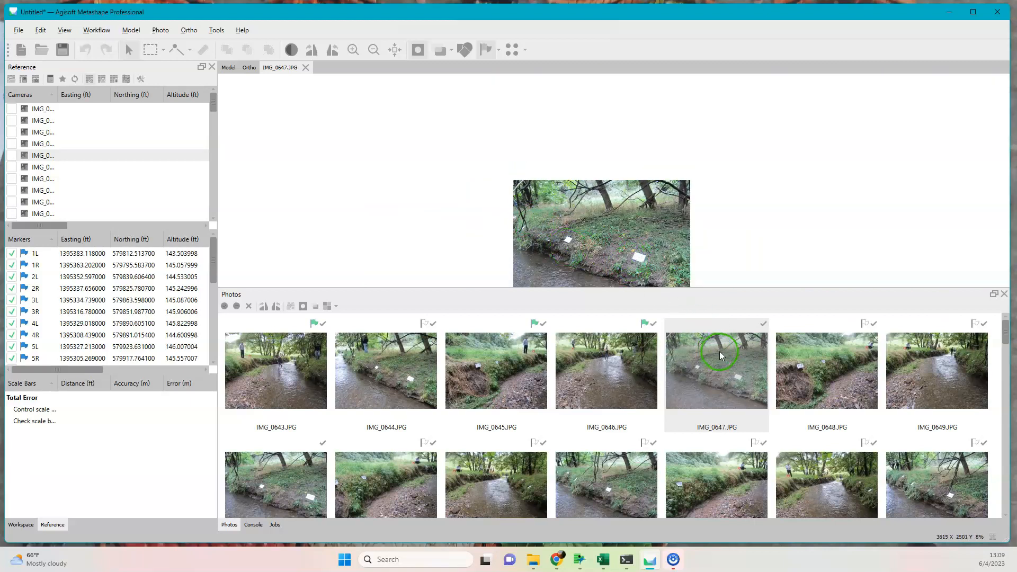
double_click(844, 370)
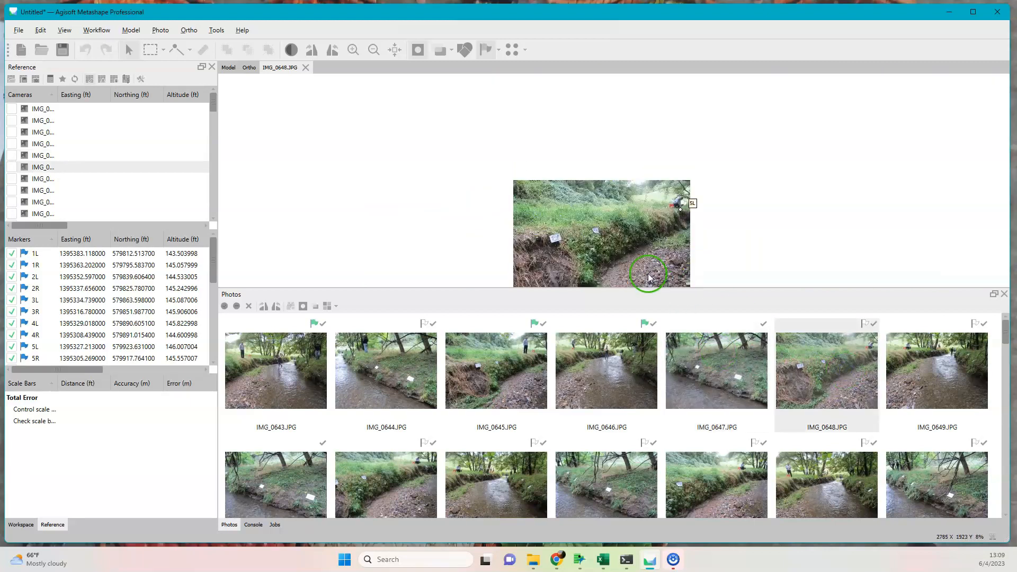
scroll(689, 213, up, 6)
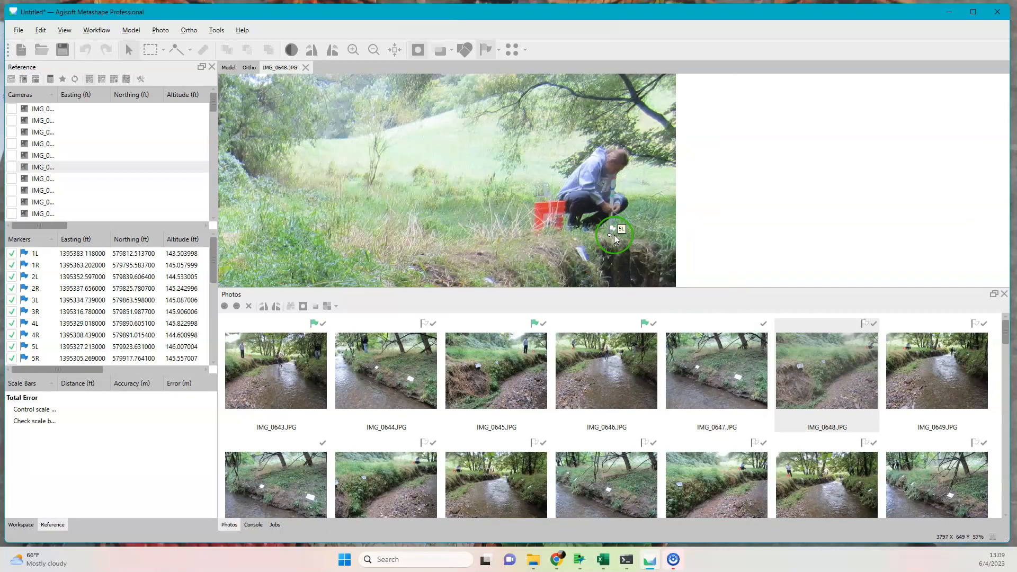
scroll(615, 237, up, 2)
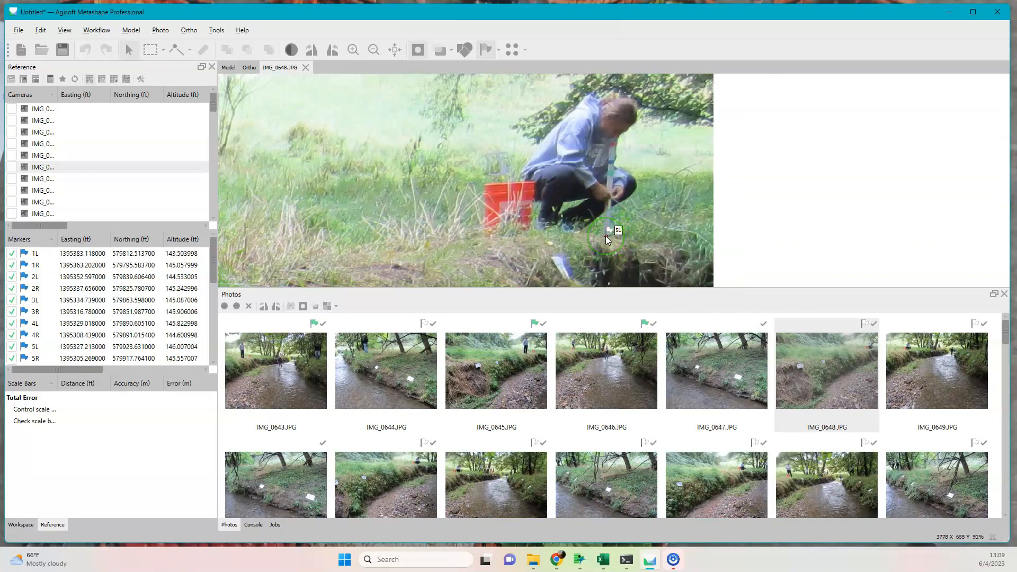
click(605, 237)
scroll(603, 249, down, 8)
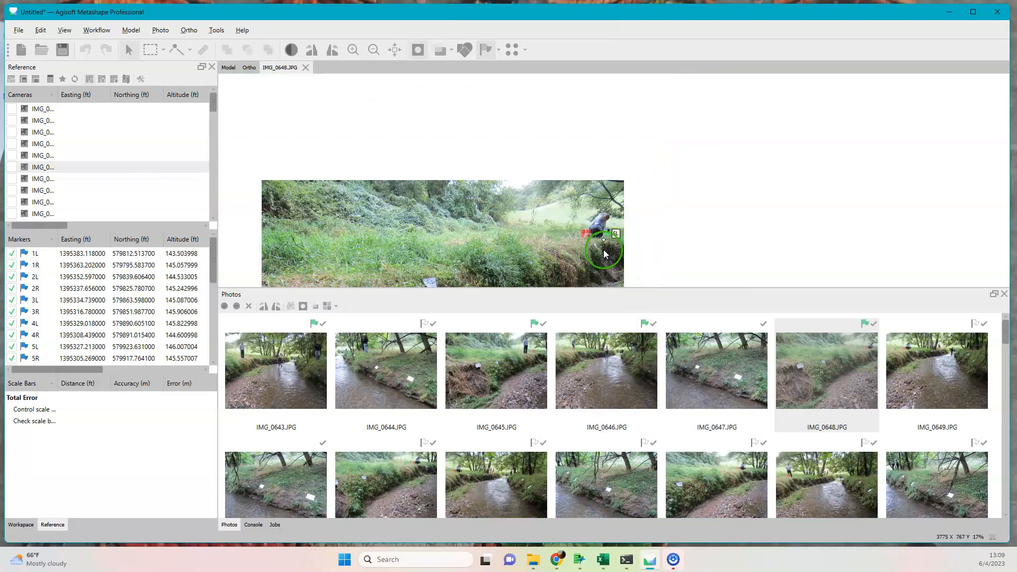
Open IMG_0649.JPG and fix the projected 5L marker on the base of the stake held by the crouching person.
double_click(972, 400)
scroll(554, 191, up, 5)
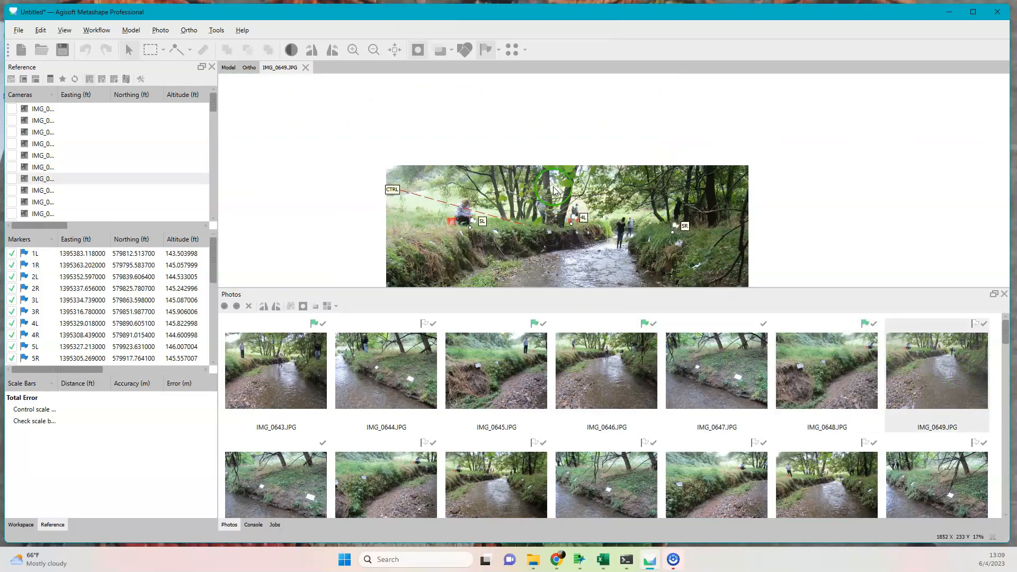
scroll(553, 191, up, 3)
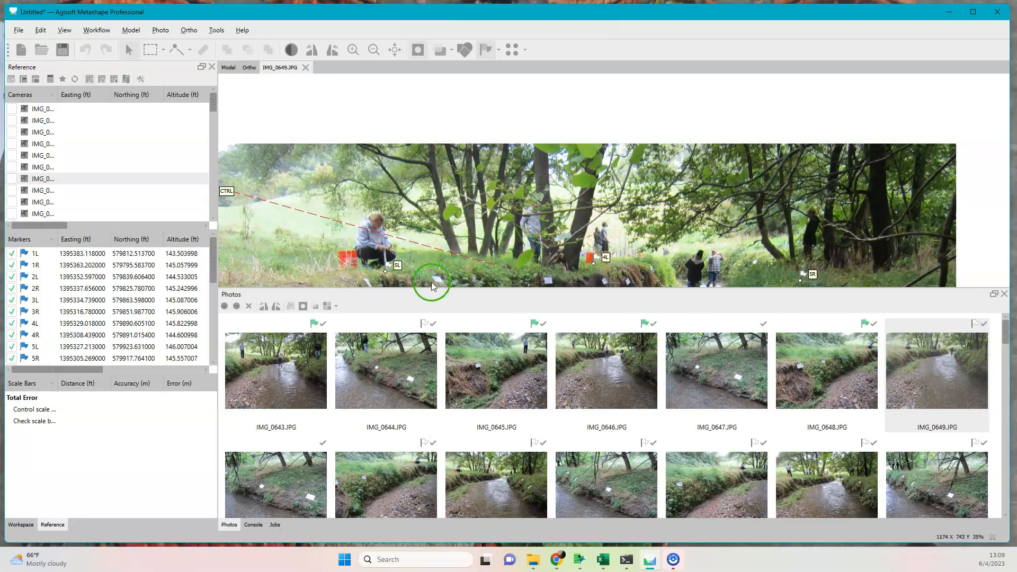
scroll(390, 274, up, 4)
scroll(390, 273, up, 3)
drag(360, 260, 363, 260)
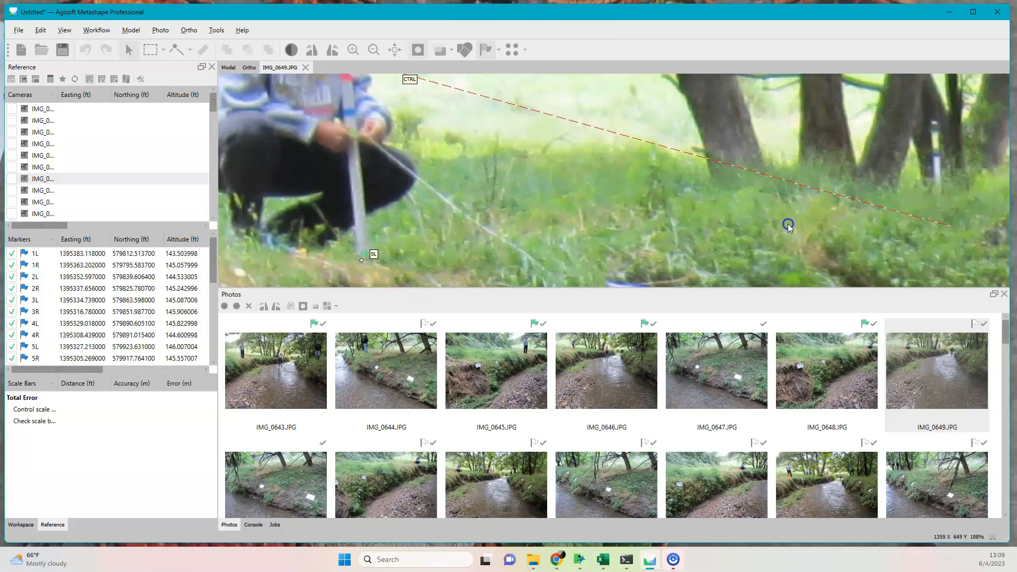
Place marker CTRL in IMG_0649.JPG near its guide line, at the base of the distant stake among the left-bank trees.
drag(788, 224, 669, 253)
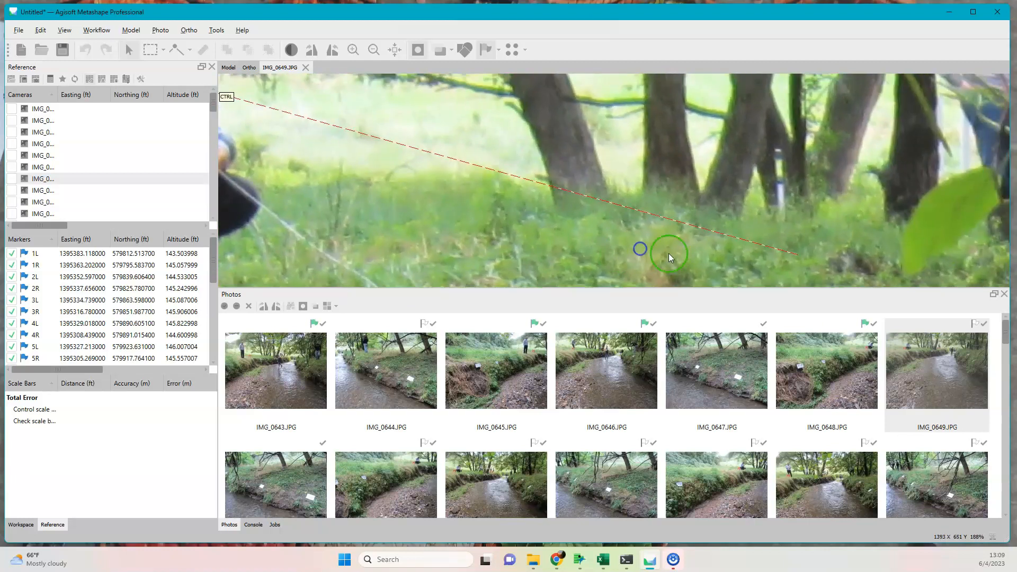
right_click(784, 239)
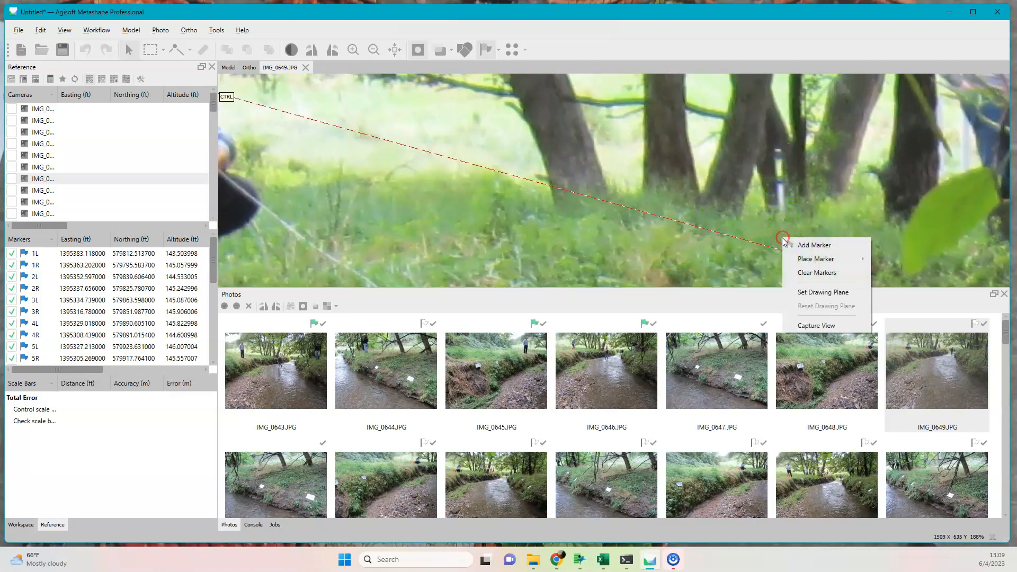
mouse_move(802, 259)
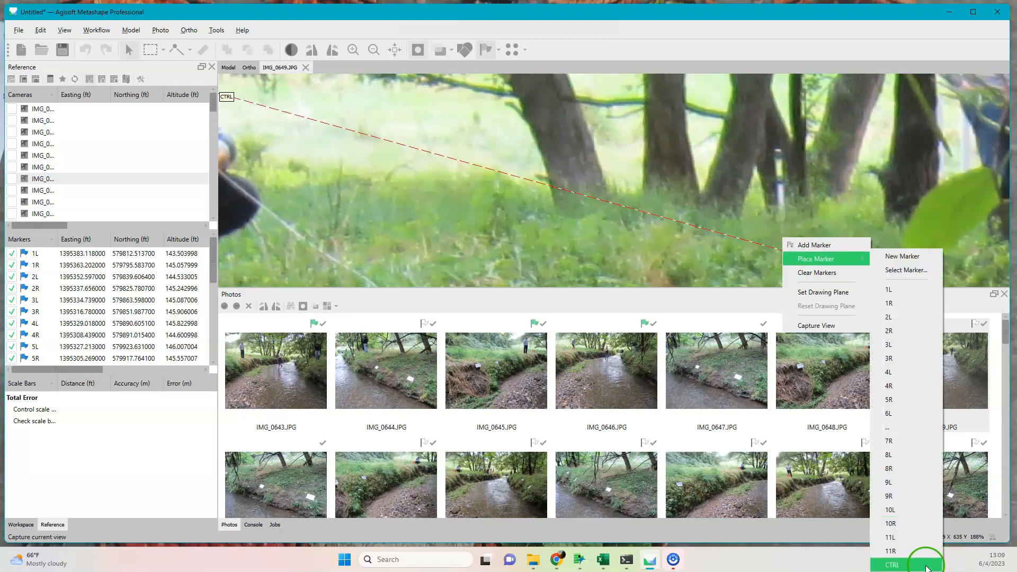
click(892, 565)
Fix the projected 4L marker in IMG_0649.JPG on the base of its stake beside the orange buckets.
scroll(894, 228, down, 6)
drag(907, 228, 778, 258)
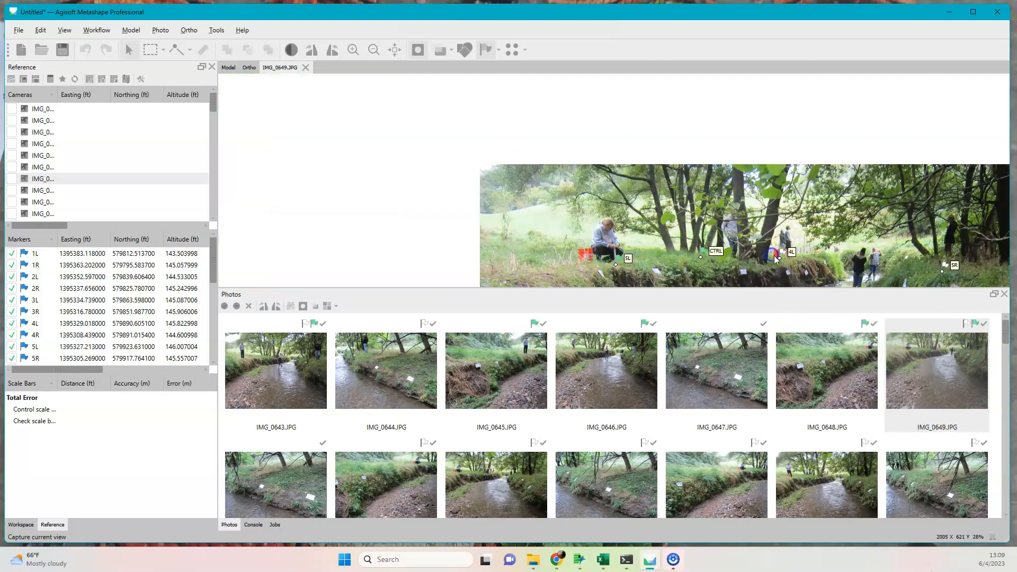
scroll(779, 258, up, 6)
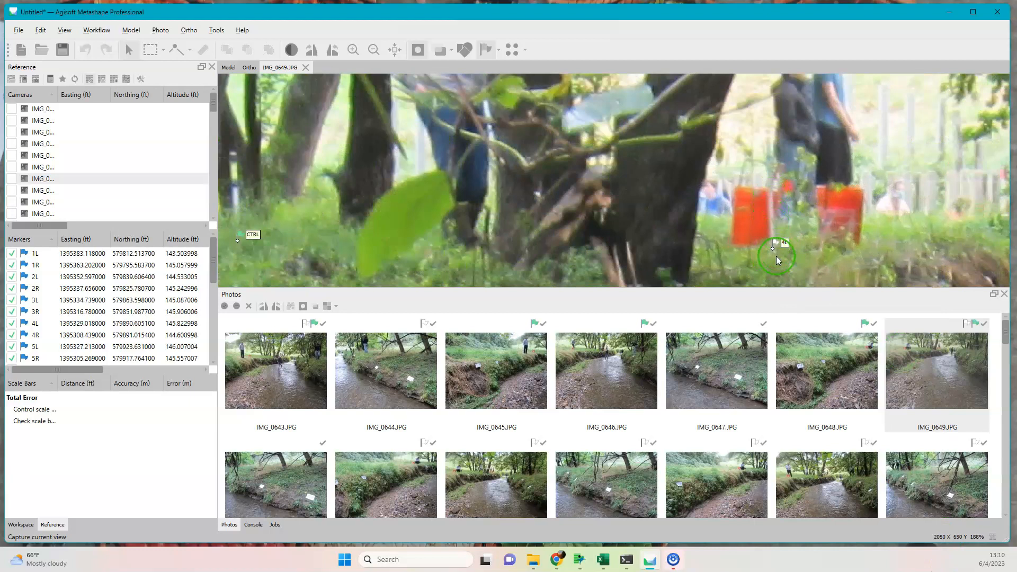
Move the projected 5R marker in IMG_0649.JPG slightly to the estimated stake base on the right bank, below the standing person.
drag(869, 236, 455, 167)
drag(924, 204, 593, 186)
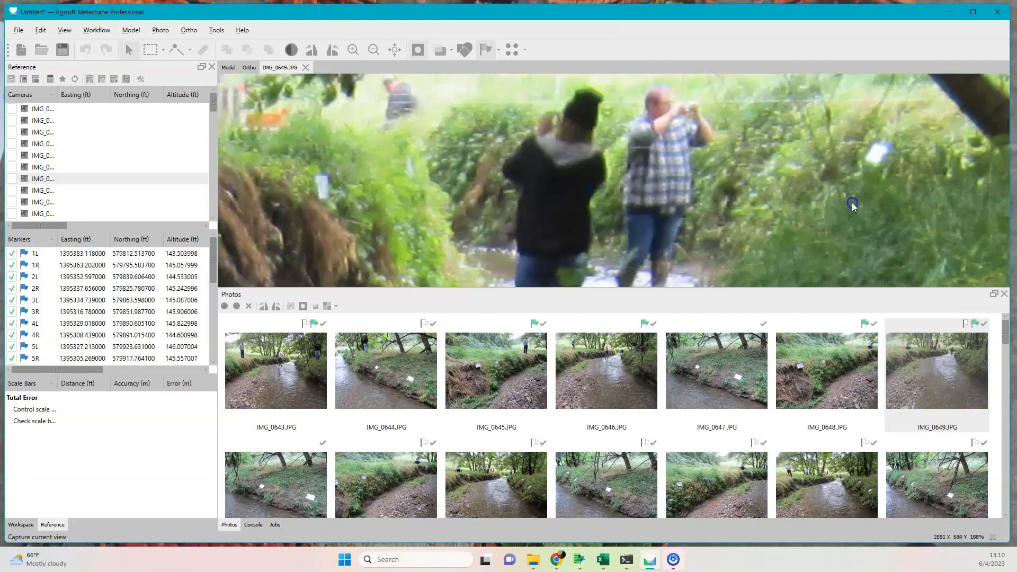
drag(849, 200, 549, 215)
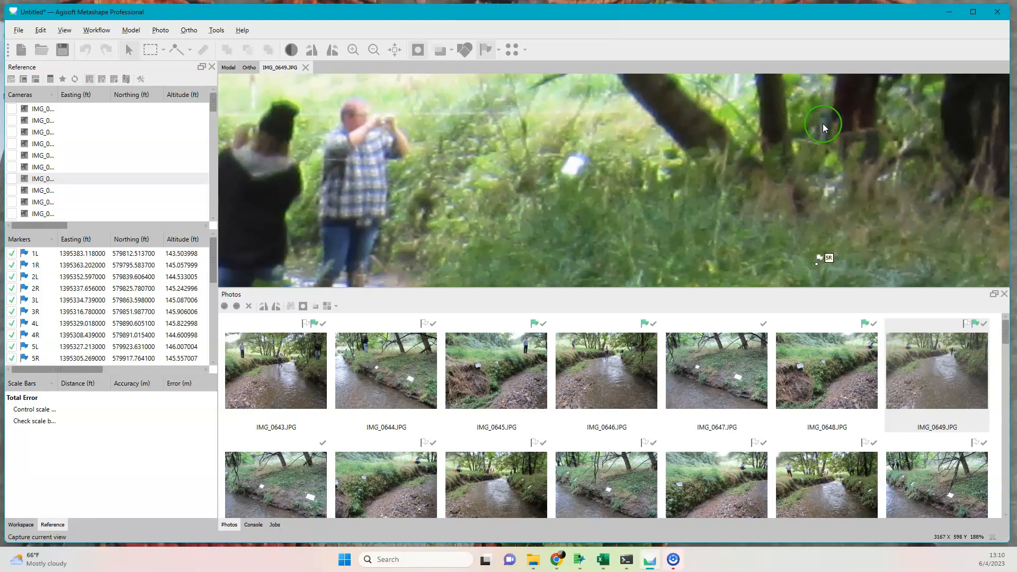
scroll(823, 127, up, 5)
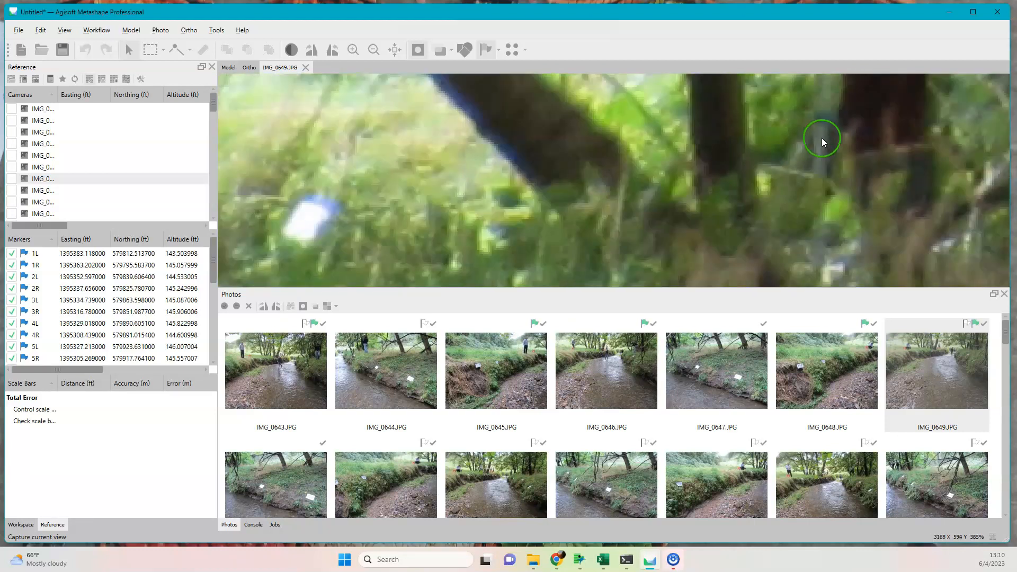
scroll(822, 138, down, 10)
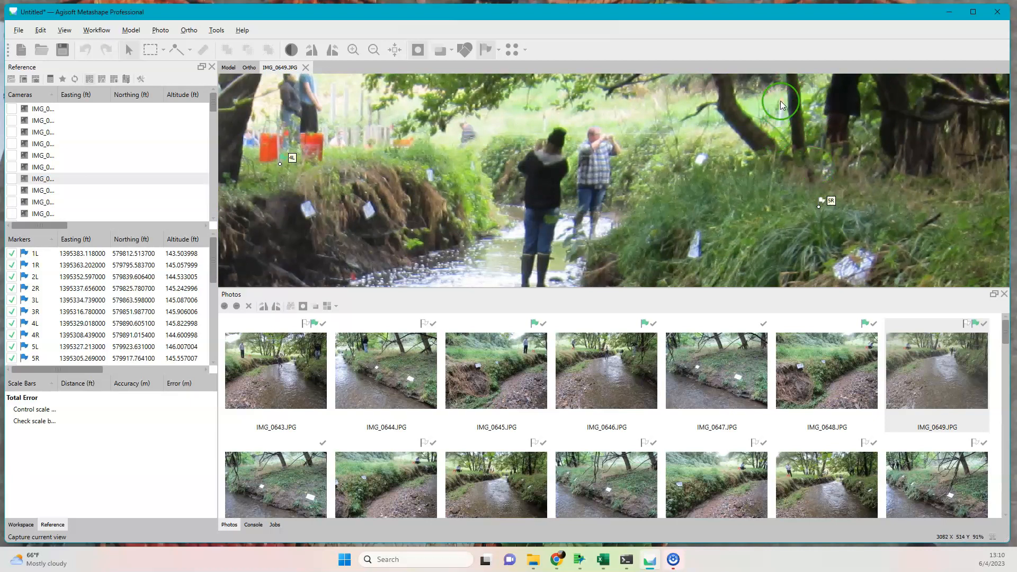
scroll(782, 100, up, 12)
scroll(780, 109, down, 12)
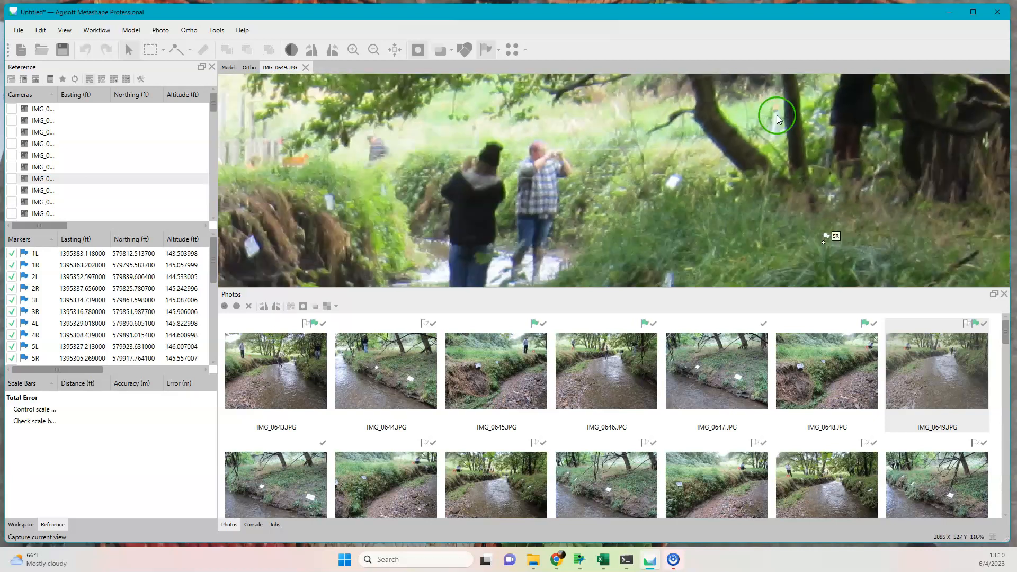
scroll(778, 119, down, 4)
scroll(848, 214, down, 4)
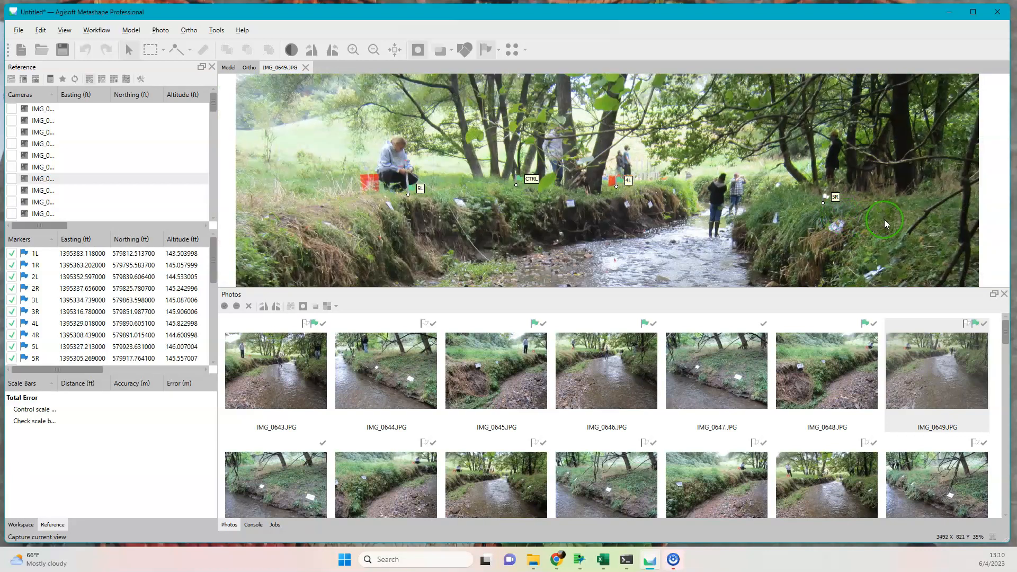
drag(823, 203, 835, 202)
scroll(806, 218, down, 3)
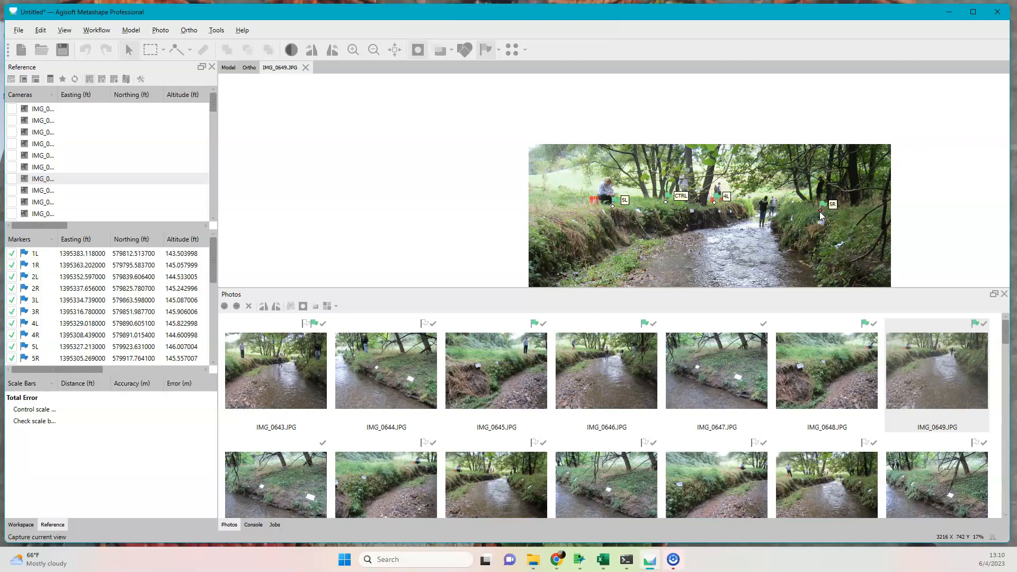
Open IMG_0644.JPG to inspect the projected 5R marker behind the branches, and look through the photo thumbnails.
scroll(492, 392, down, 3)
scroll(492, 394, up, 3)
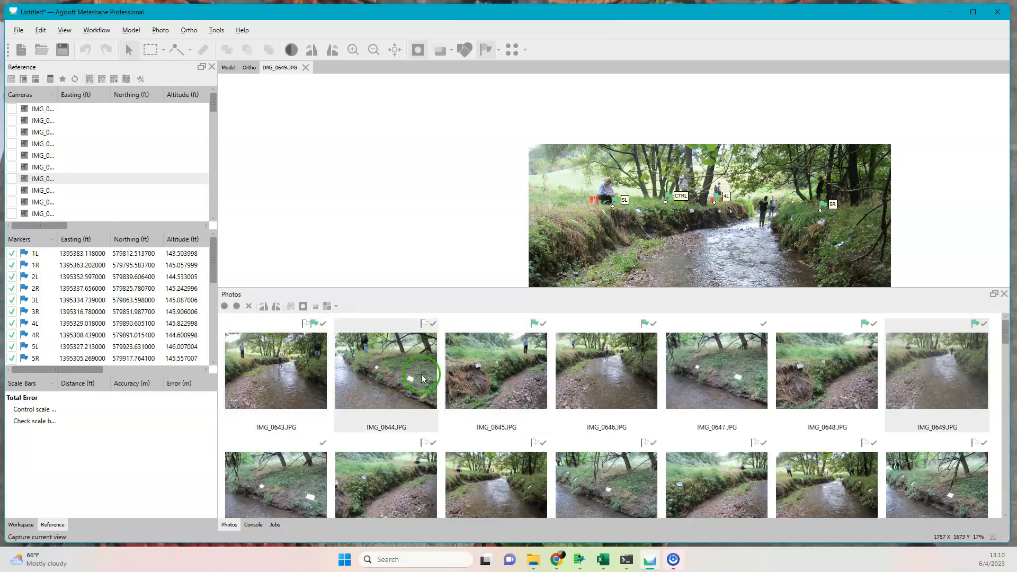
double_click(367, 377)
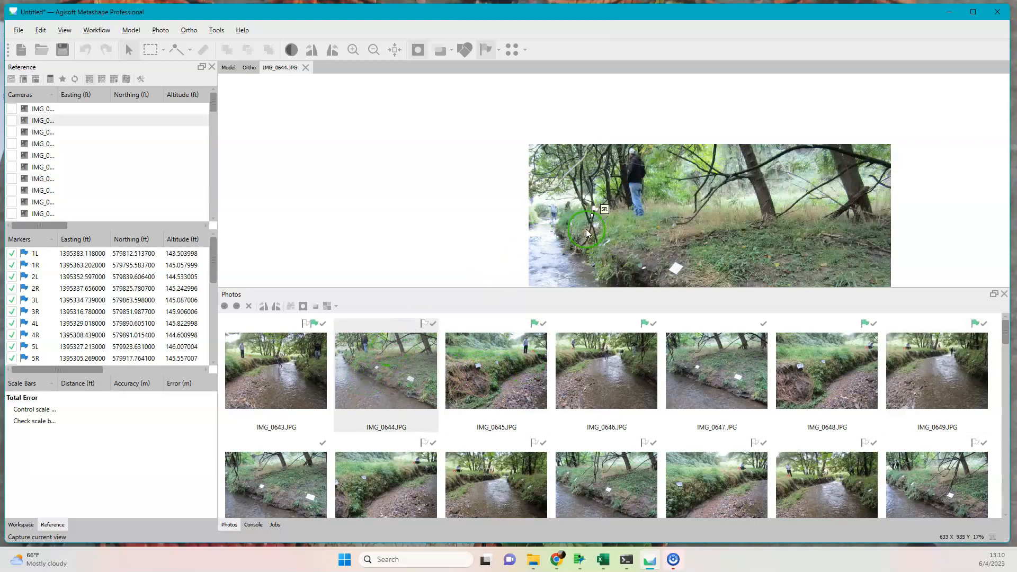
scroll(591, 216, up, 2)
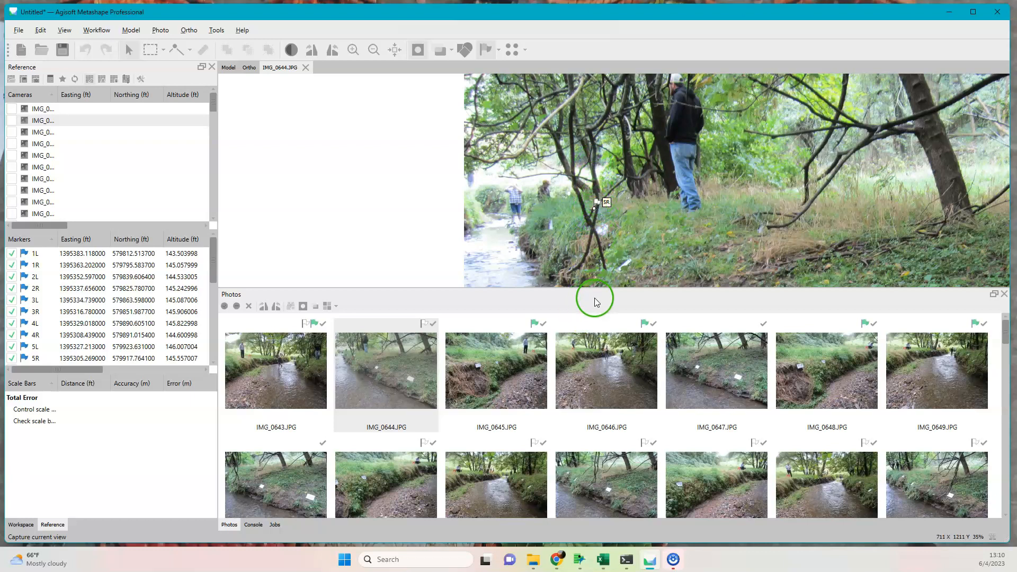
scroll(586, 342, down, 6)
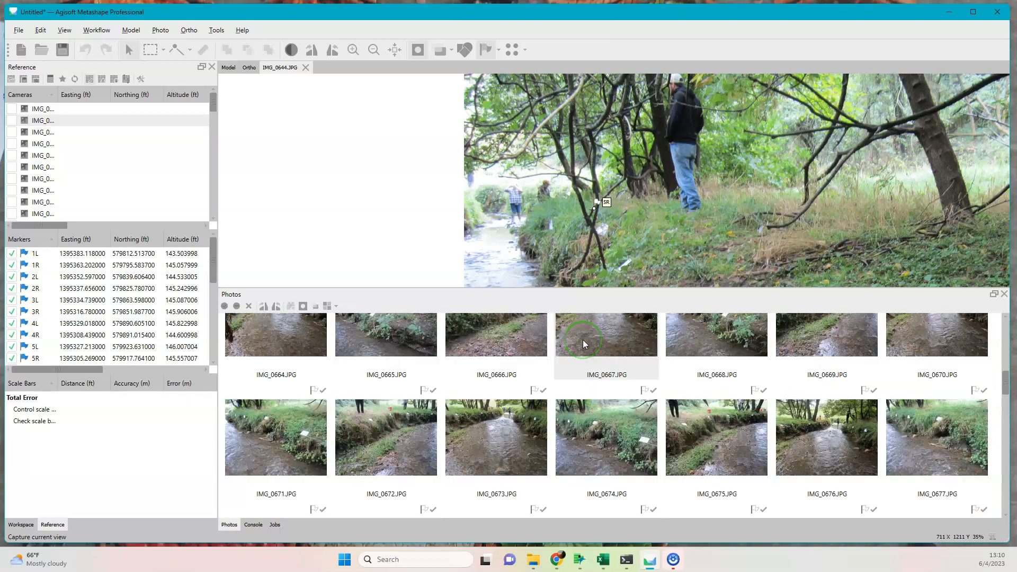
scroll(583, 341, up, 6)
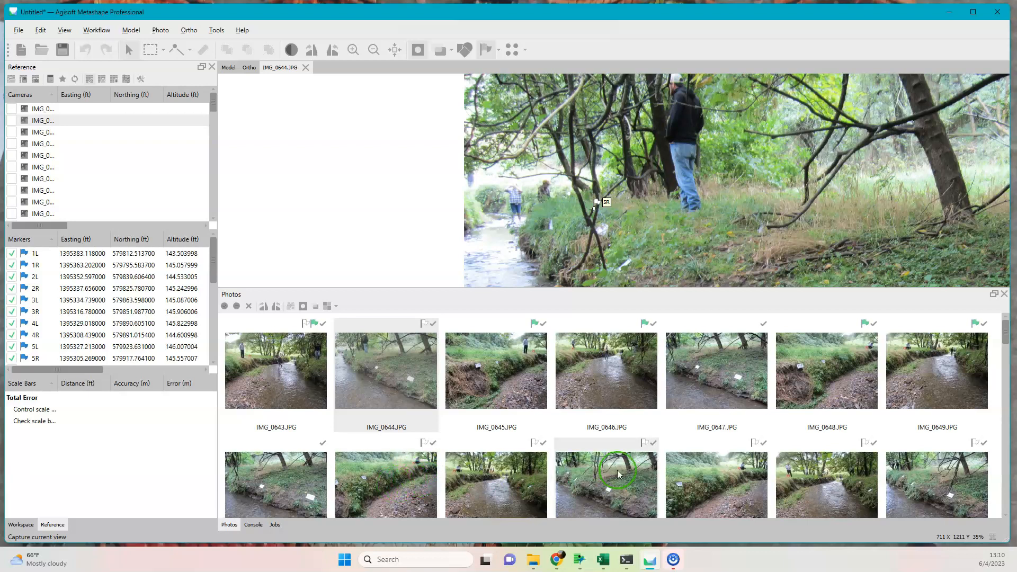
Open IMG_0730.JPG from near the end of the photo set.
drag(1001, 334, 1000, 482)
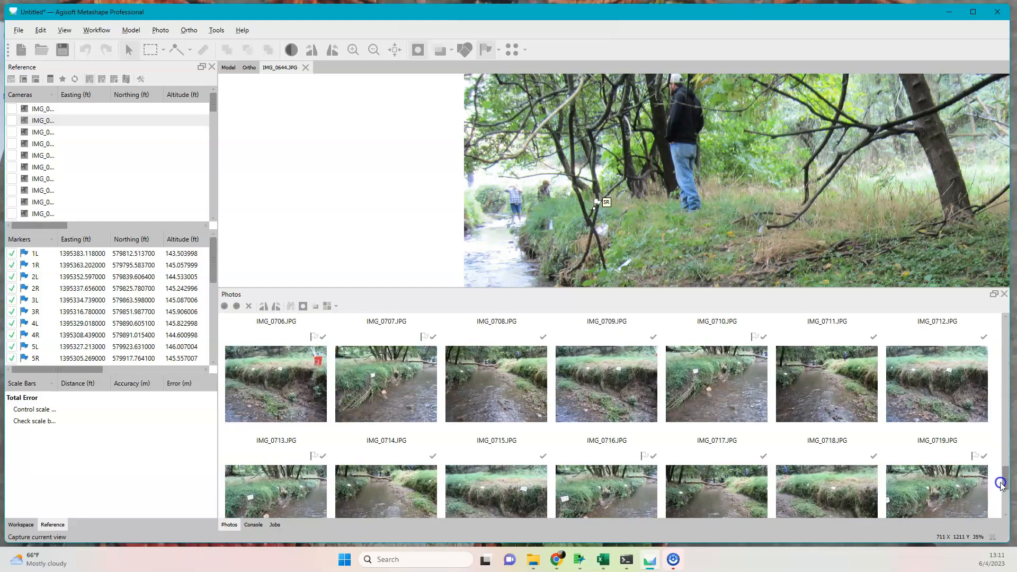
scroll(297, 379, down, 5)
double_click(607, 450)
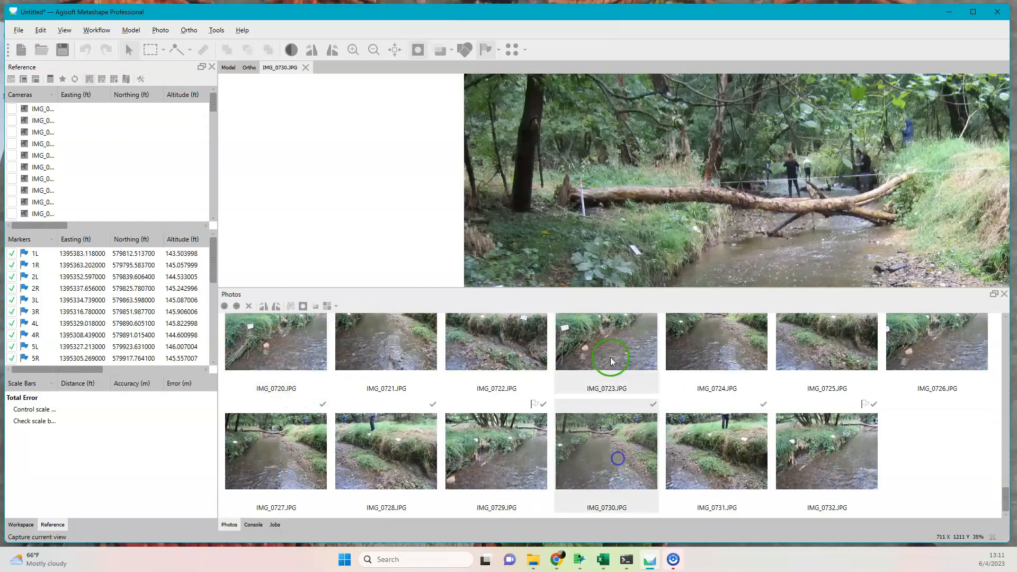
Place marker 6R in IMG_0730.JPG at the base of the red-topped stake beside the fallen log.
scroll(374, 218, up, 7)
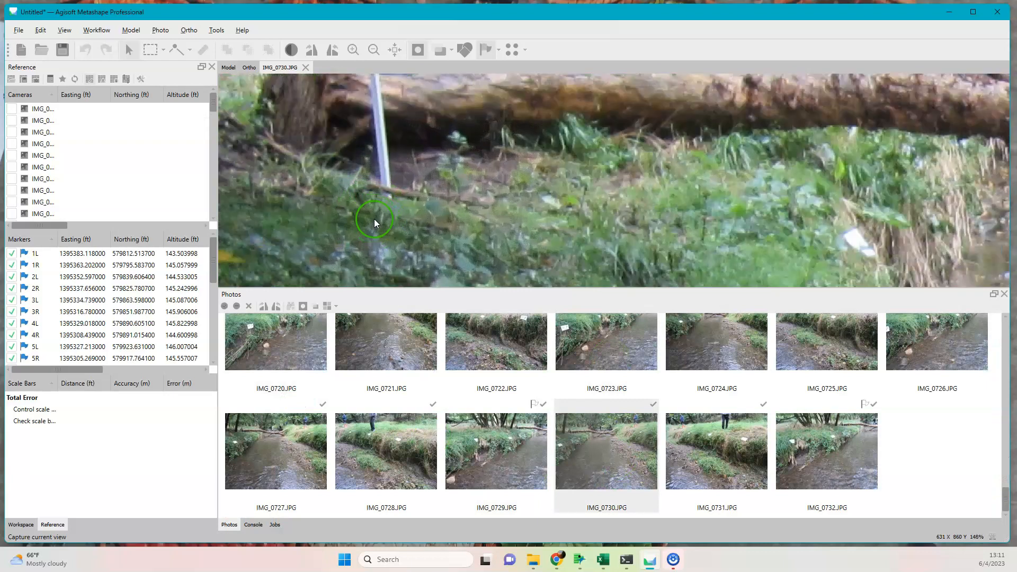
drag(383, 211, 387, 272)
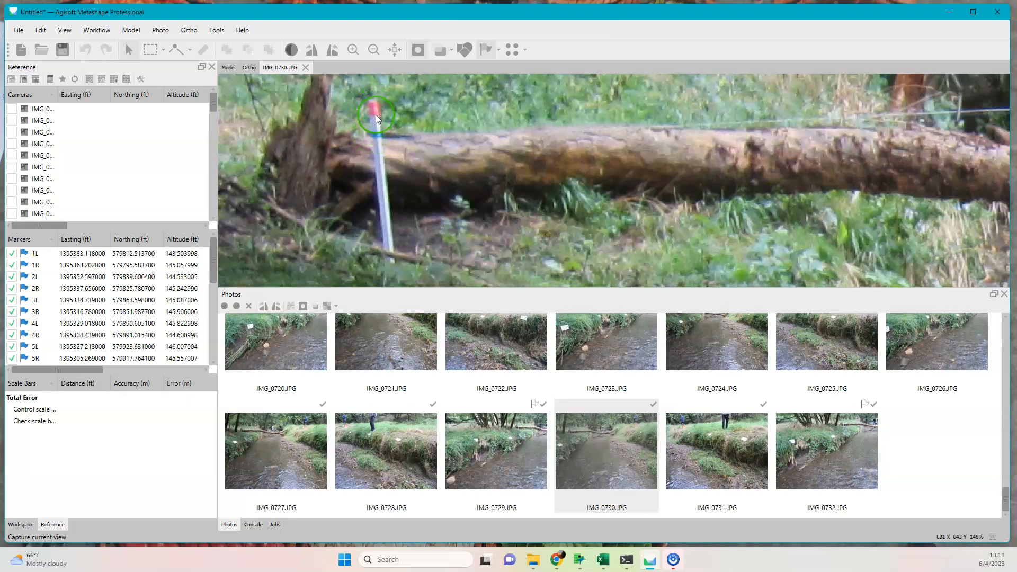
right_click(392, 271)
mouse_move(409, 290)
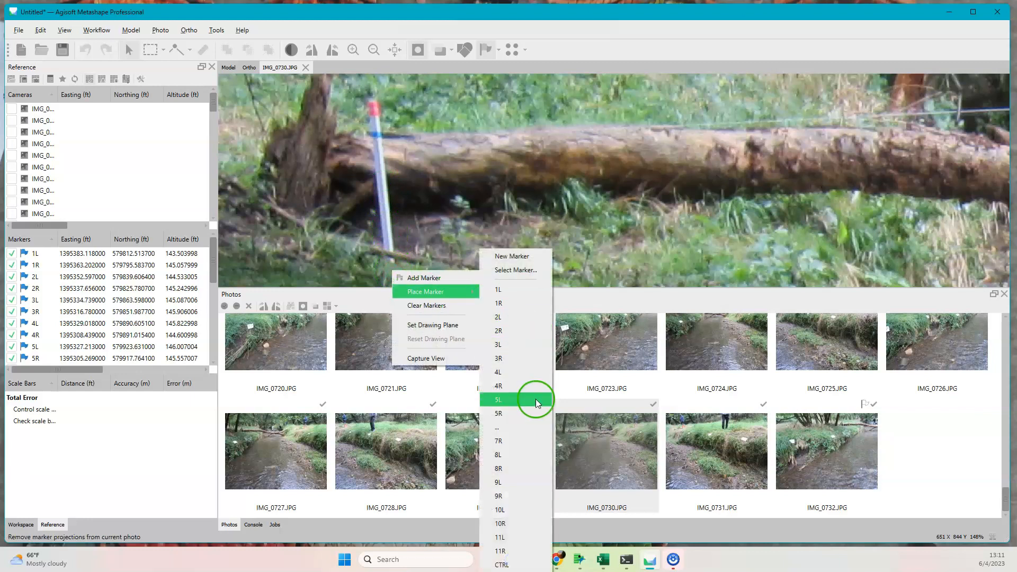
click(525, 426)
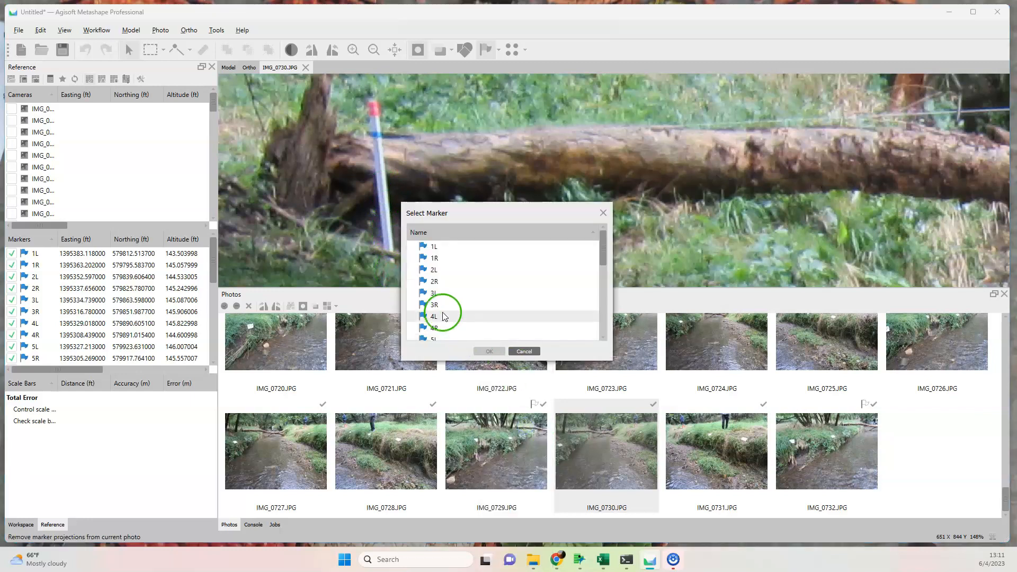
scroll(445, 317, down, 1)
click(446, 337)
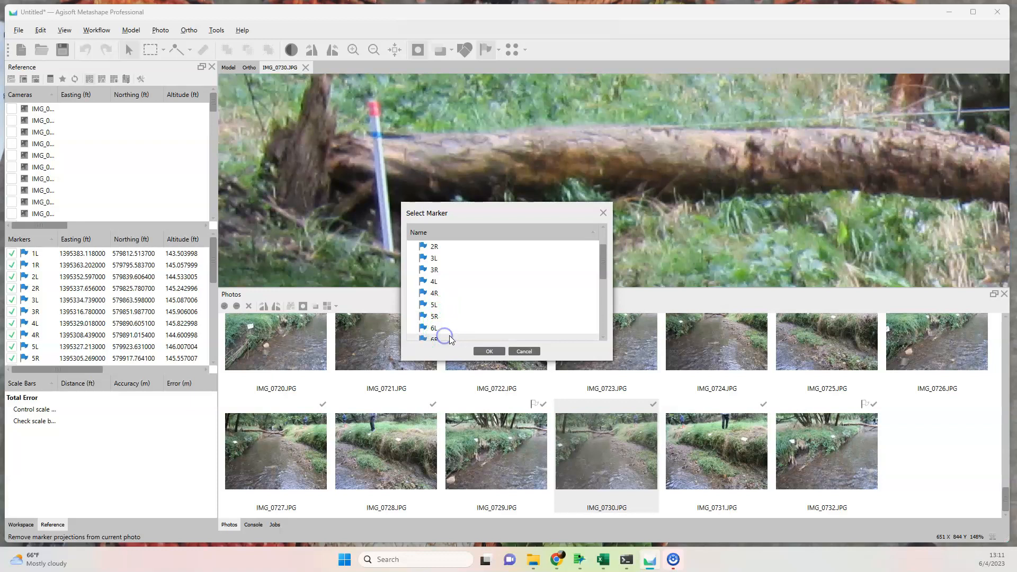
click(519, 351)
click(489, 351)
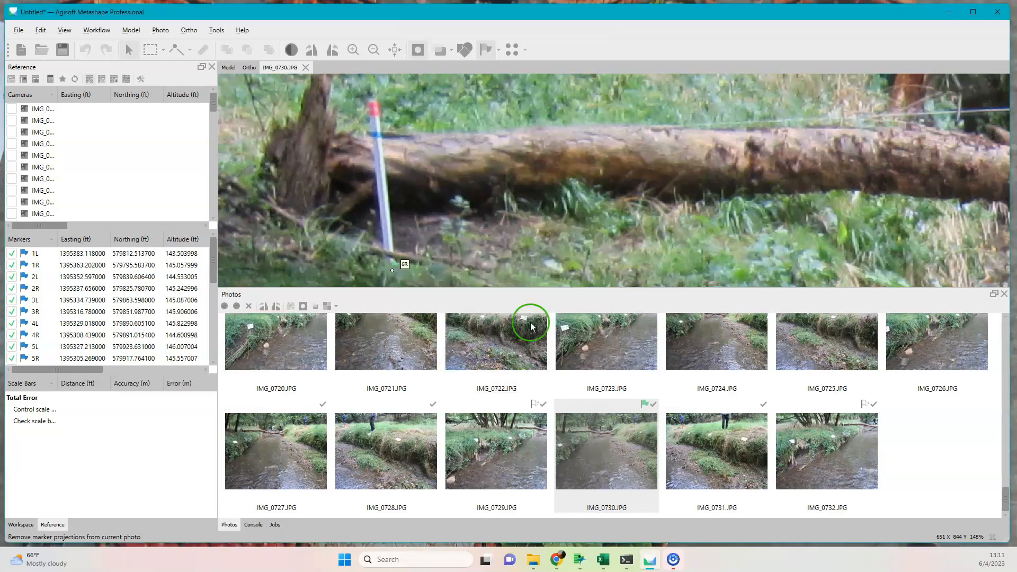
Place marker 6L in IMG_0730.JPG at the base of the stake in front of the orange bucket on the opposite bank.
scroll(717, 169, down, 5)
drag(846, 174, 585, 221)
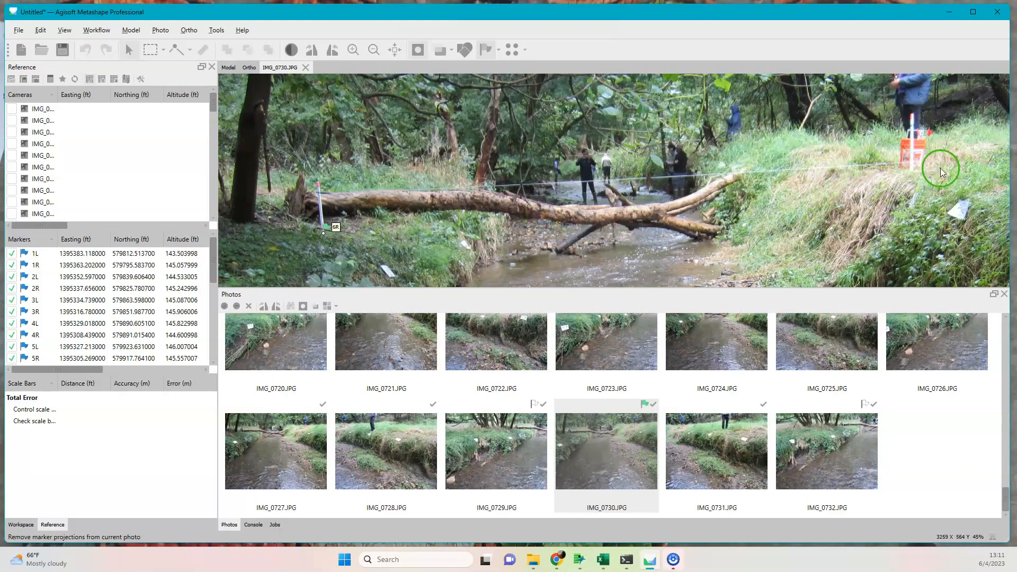
scroll(917, 175, up, 8)
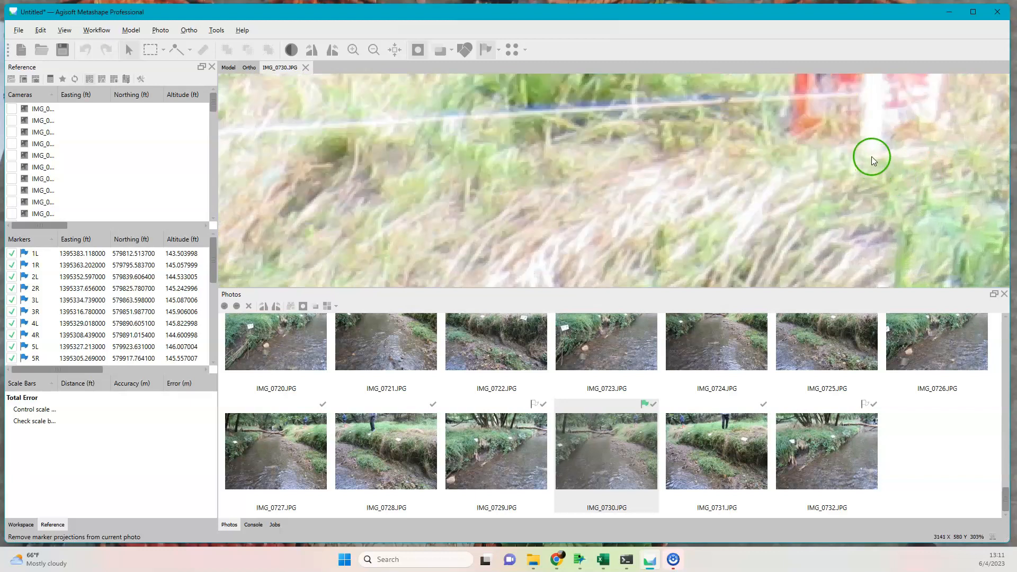
right_click(873, 158)
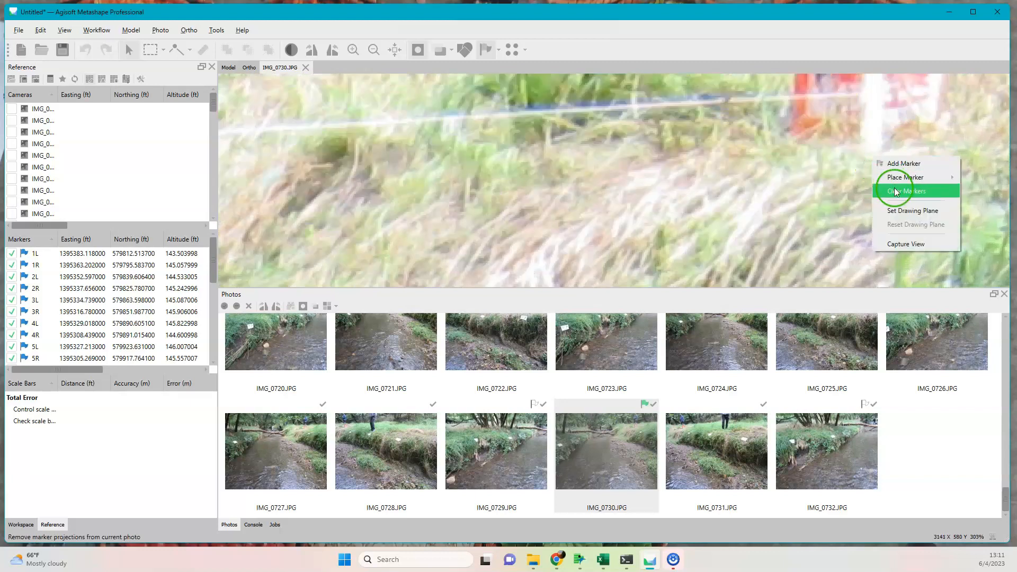
mouse_move(903, 177)
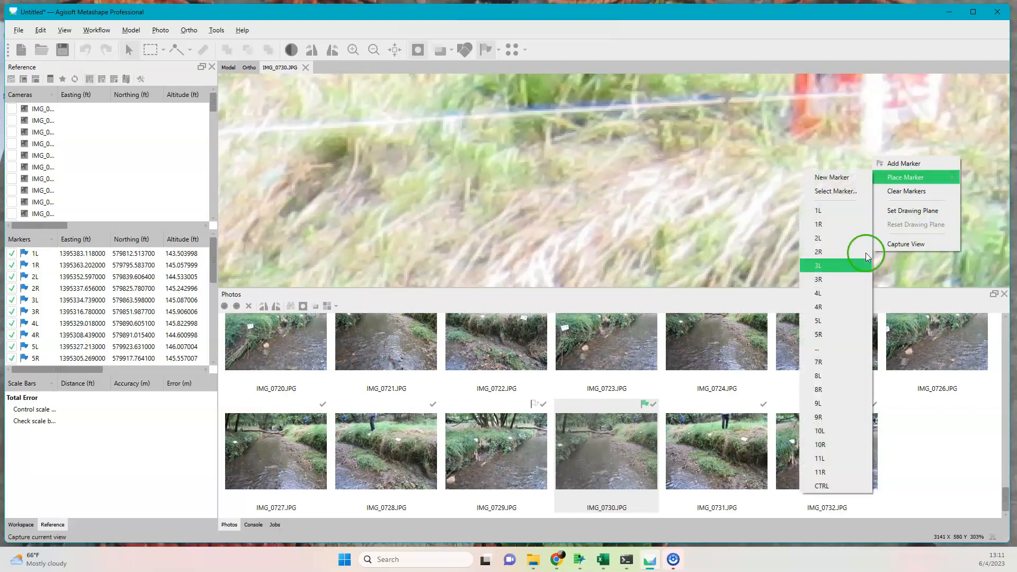
click(840, 348)
scroll(518, 310, down, 1)
click(459, 293)
click(491, 351)
Examine the distant background of IMG_0730.JPG, around the people and the far bank, for further survey stakes.
scroll(729, 201, down, 5)
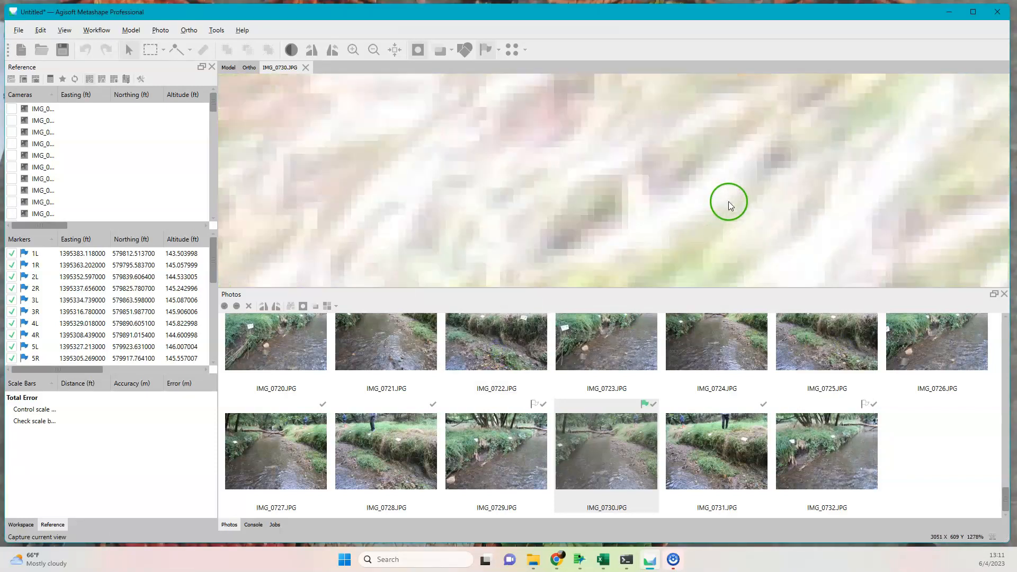
scroll(711, 196, down, 2)
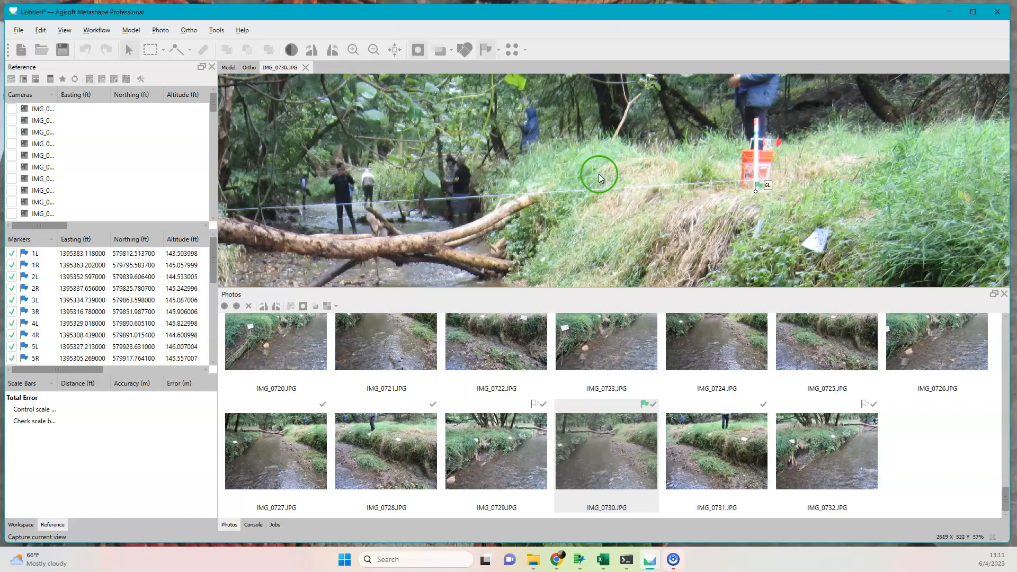
scroll(583, 186, down, 2)
scroll(428, 219, up, 4)
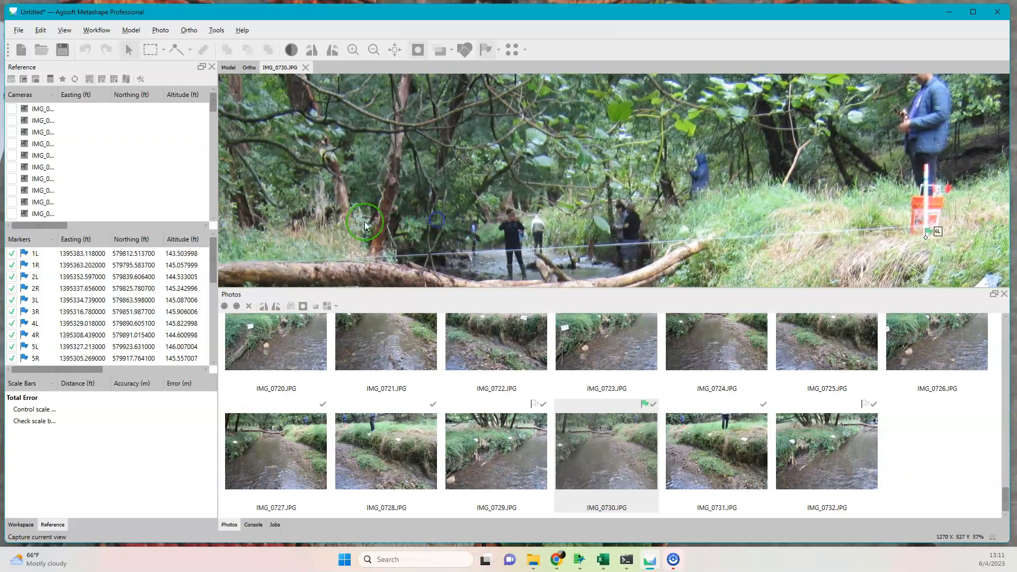
scroll(360, 221, down, 3)
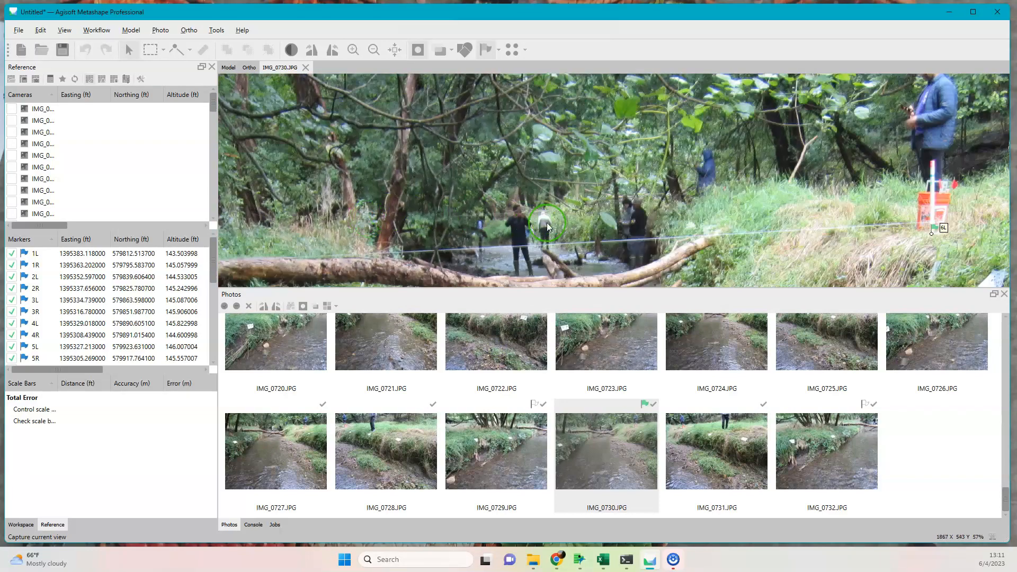
scroll(550, 217, up, 3)
drag(373, 208, 290, 232)
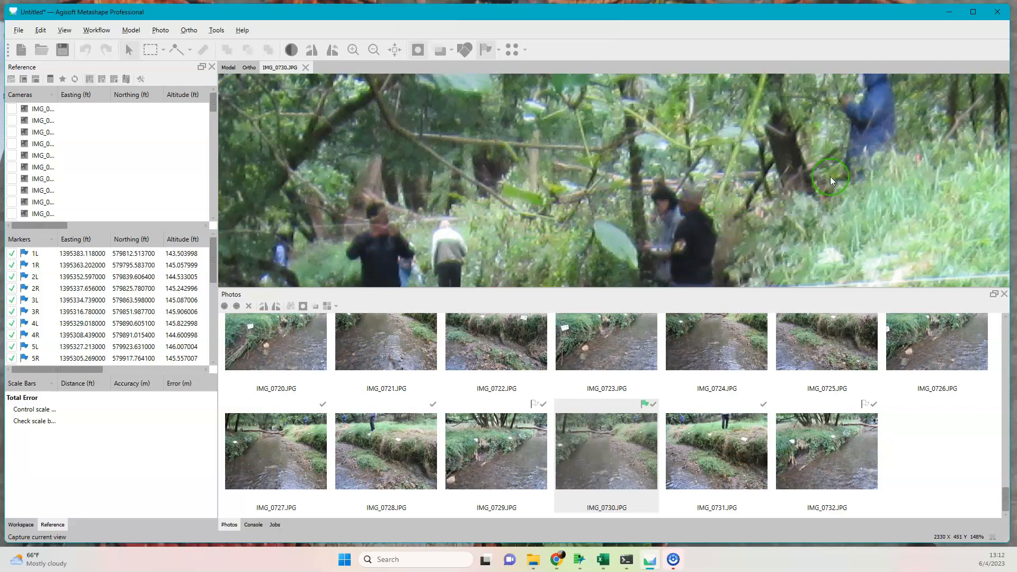
scroll(921, 167, up, 5)
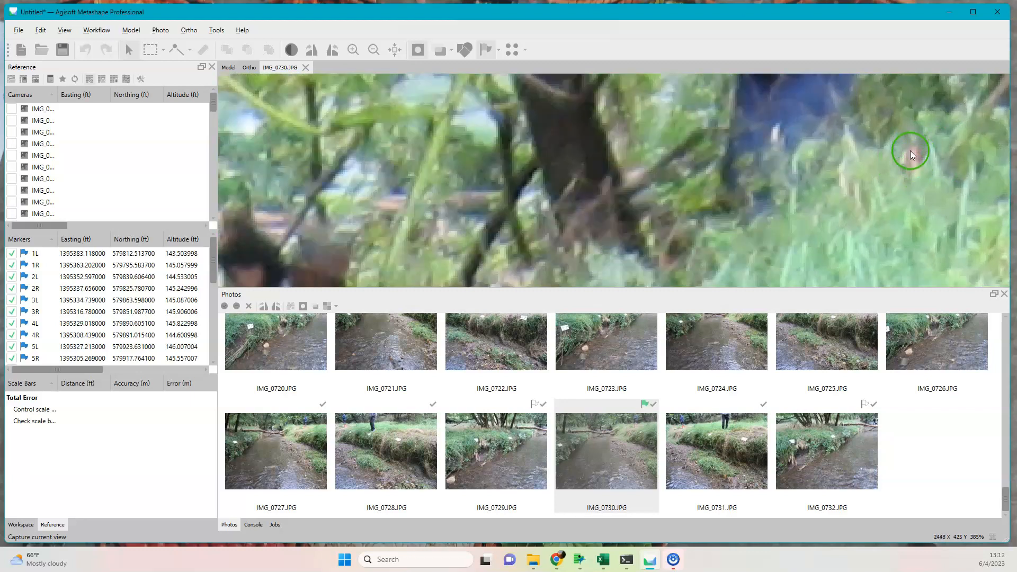
scroll(914, 206, down, 15)
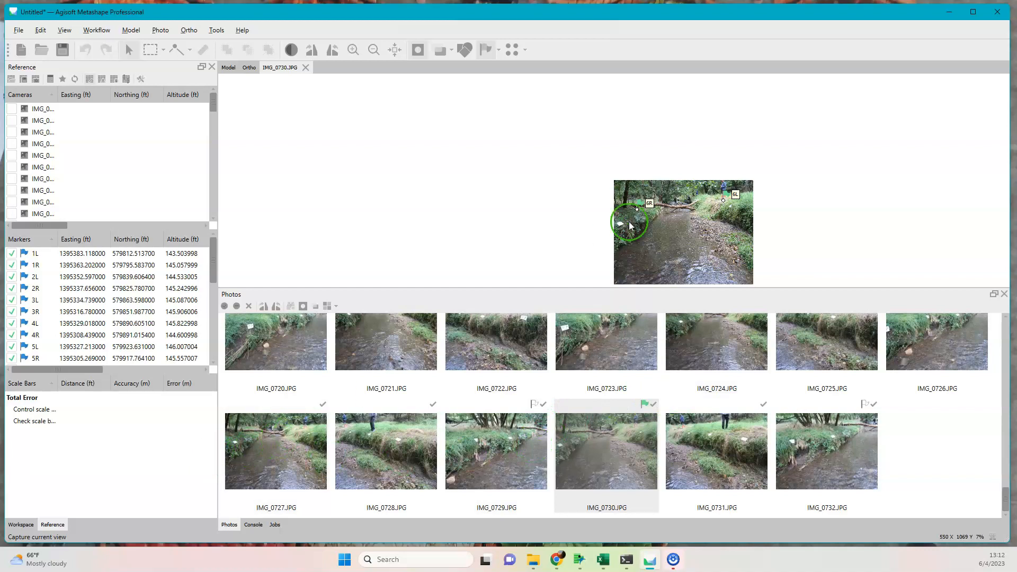
Open IMG_0729.JPG and place marker 6R along its guide line, at the base of the stake beside the fallen log.
double_click(526, 441)
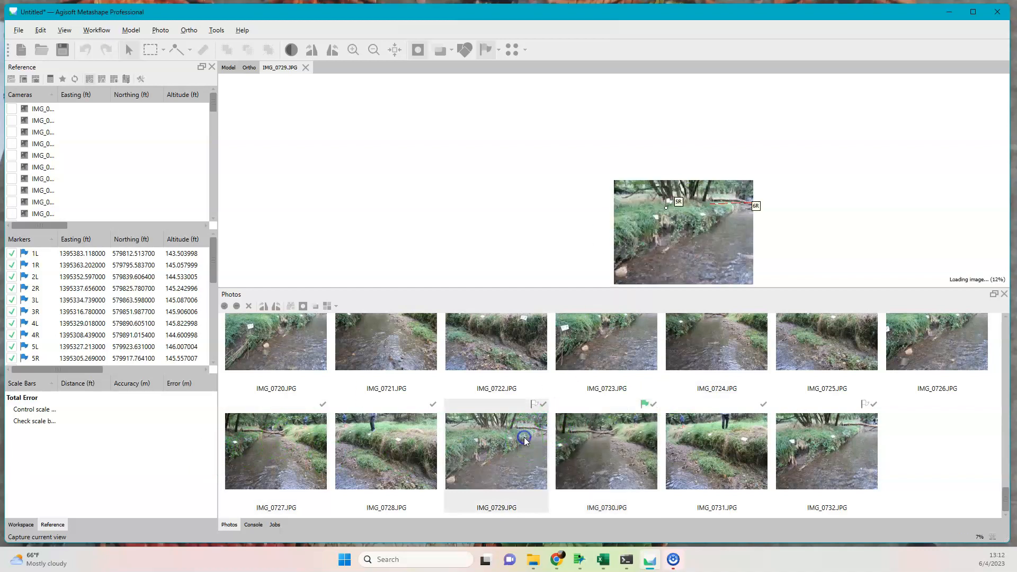
scroll(692, 207, up, 3)
drag(732, 196, 602, 287)
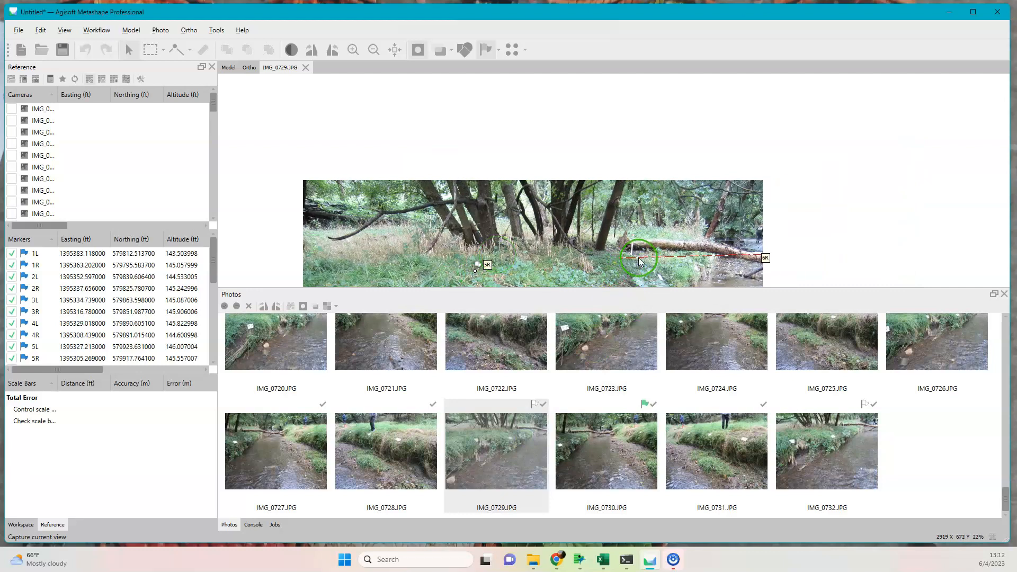
scroll(639, 261, up, 2)
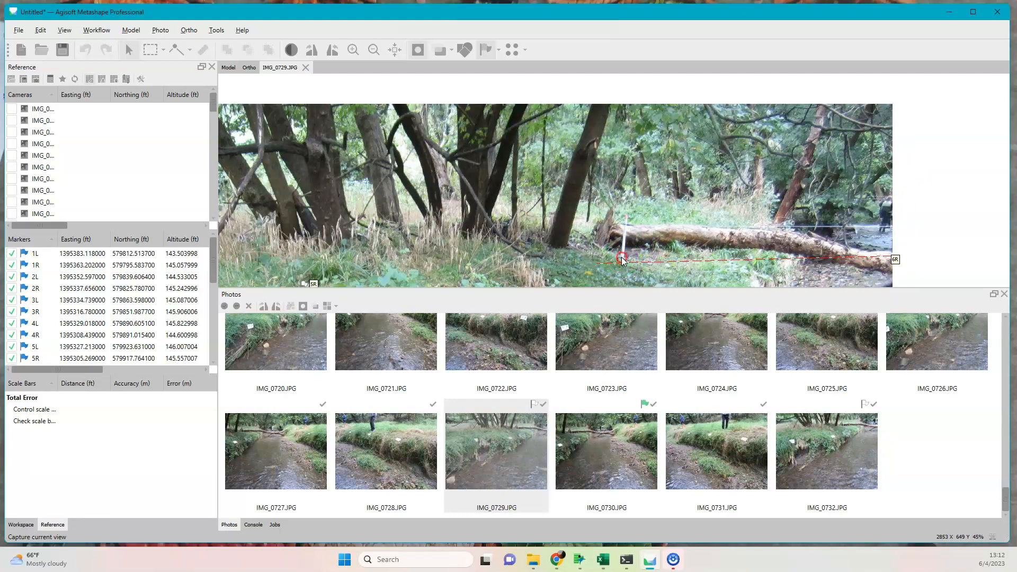
right_click(623, 260)
click(655, 278)
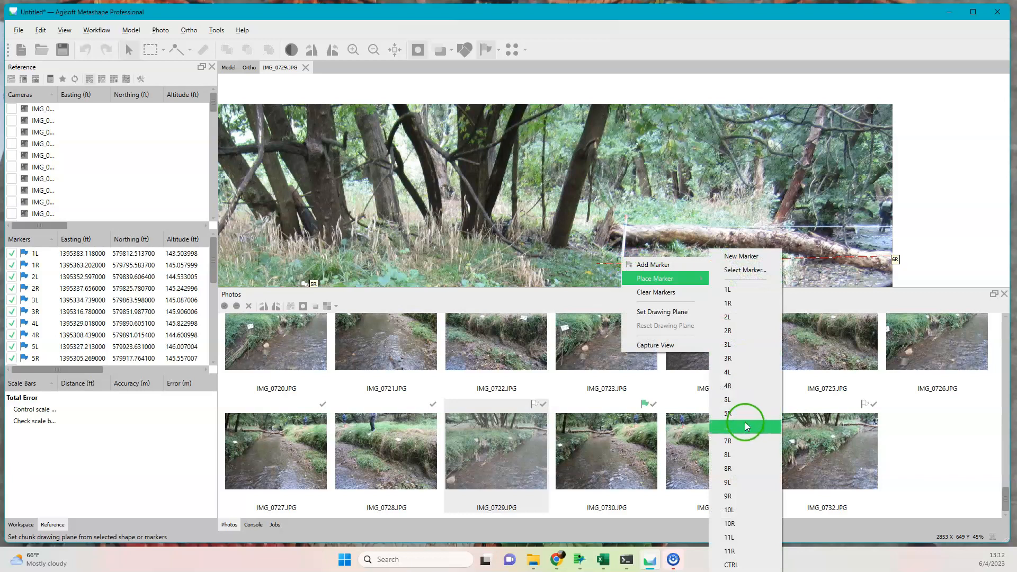
click(747, 426)
scroll(487, 313, down, 2)
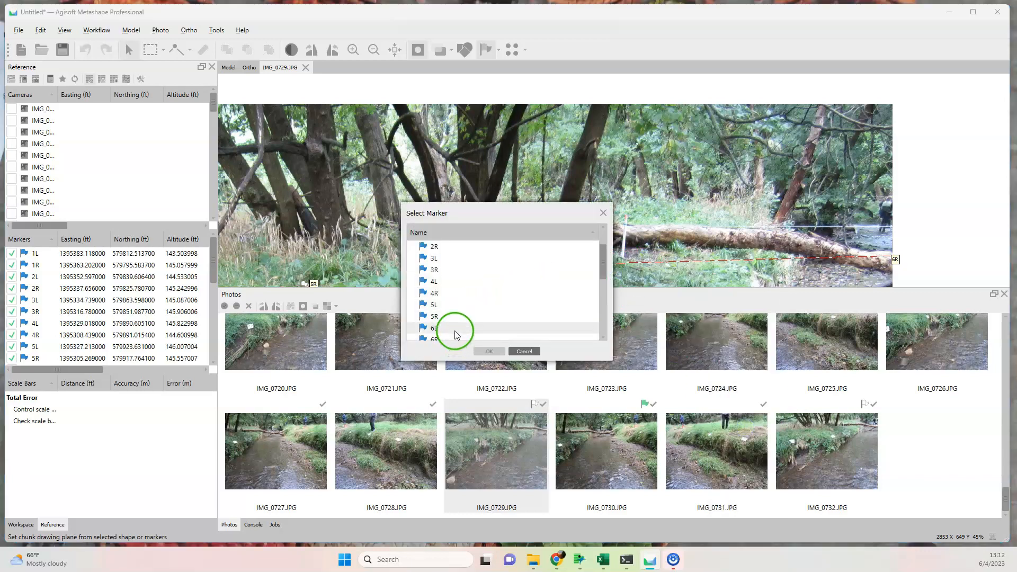
click(451, 337)
click(489, 351)
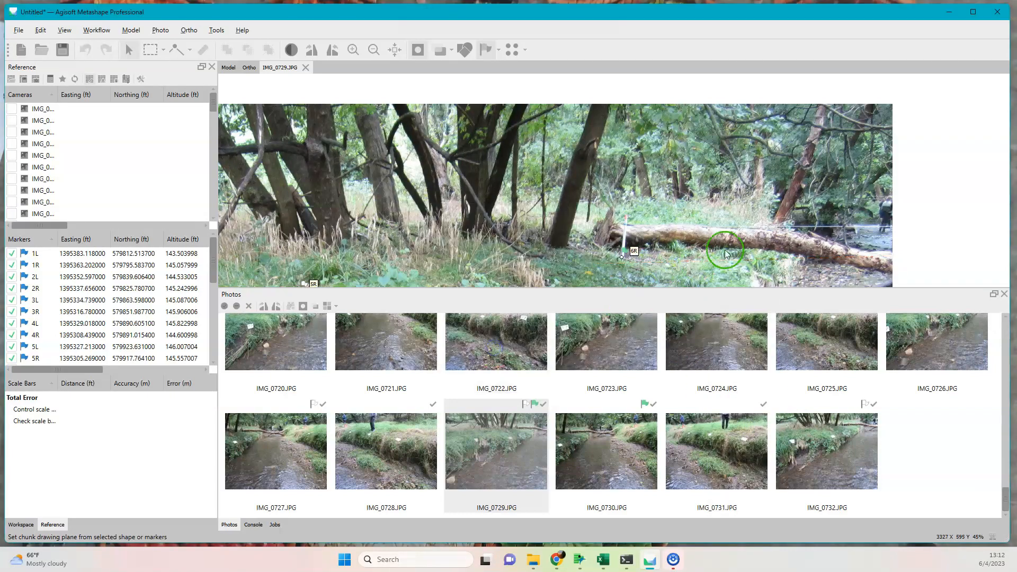
Inspect the woods behind the fallen log and the bank in IMG_0729.JPG for other identifiable stakes.
scroll(604, 244, up, 5)
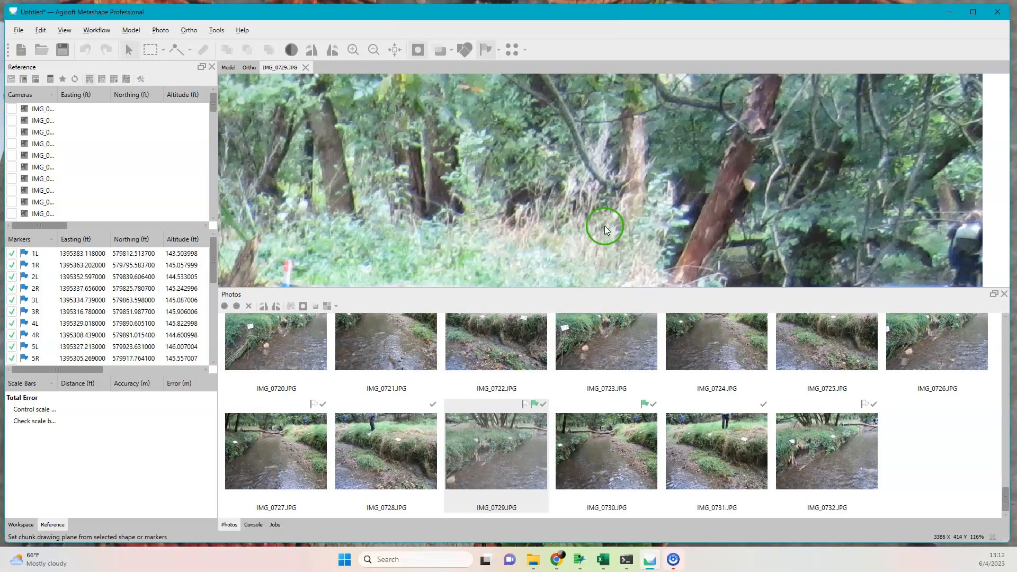
scroll(605, 229, up, 4)
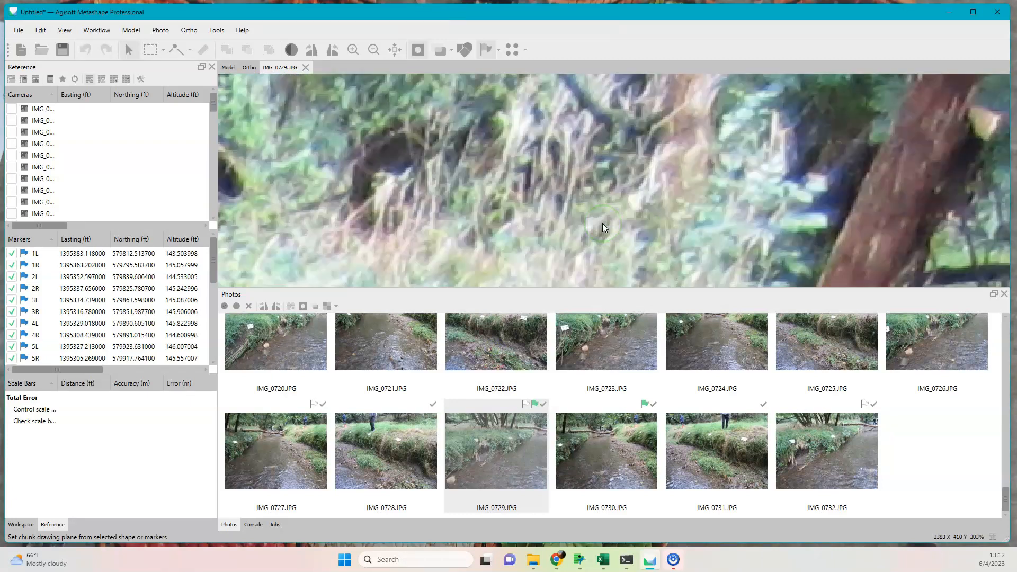
scroll(603, 228, up, 5)
scroll(603, 227, down, 5)
scroll(678, 221, down, 5)
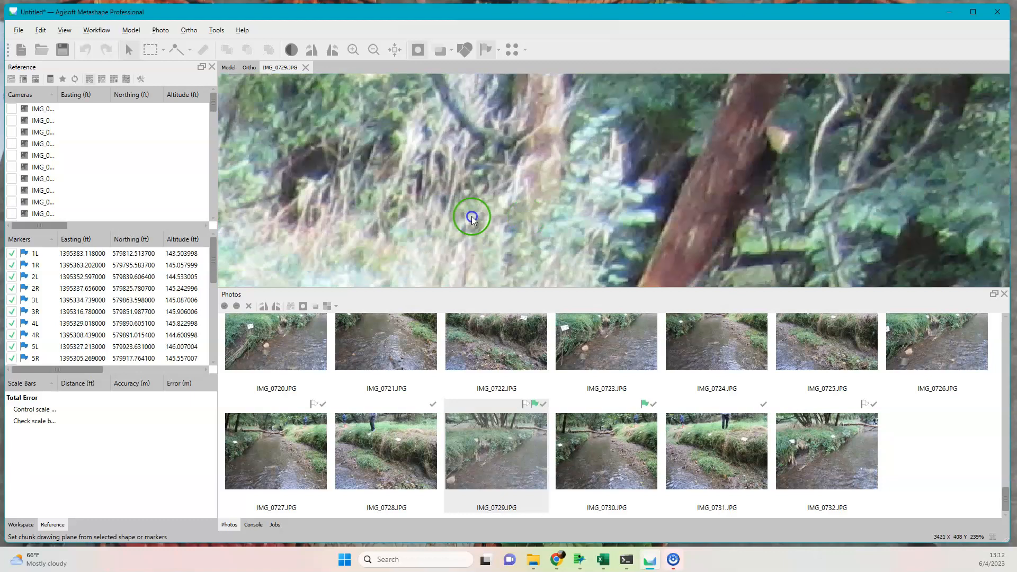
scroll(652, 199, down, 3)
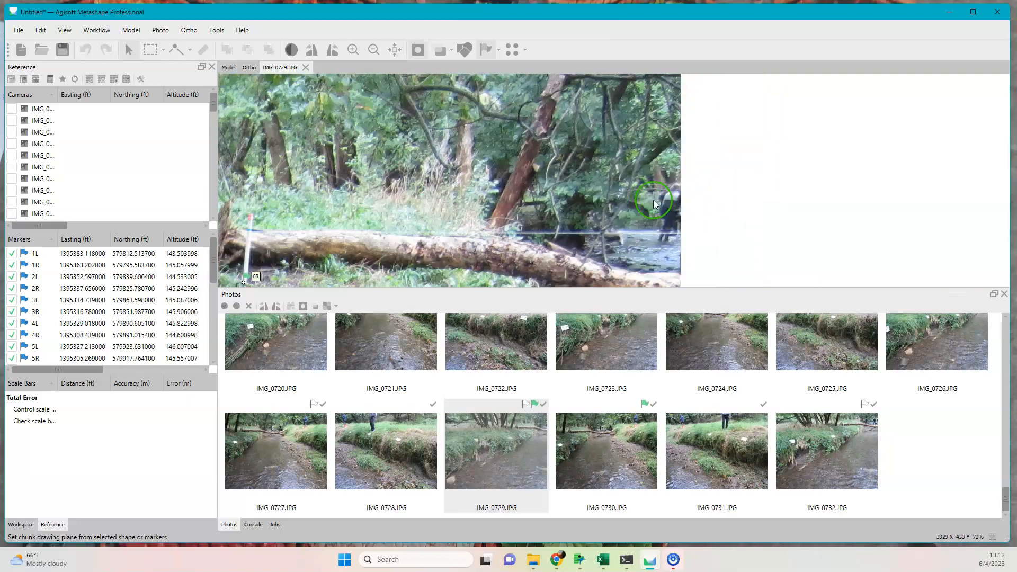
drag(545, 225, 645, 145)
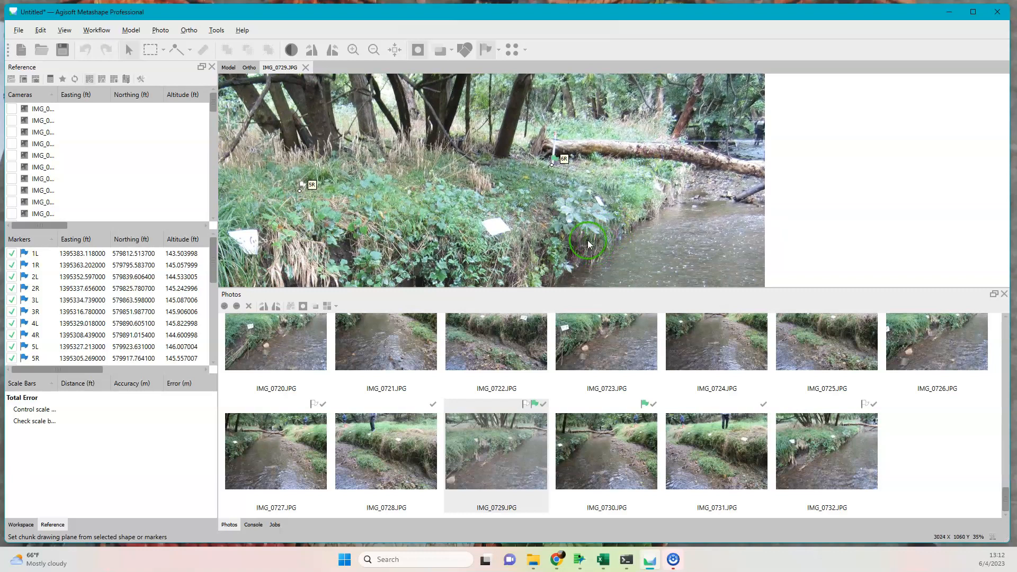
Open IMG_0731.JPG and place marker 6L at the base of the stake in front of the orange bucket.
double_click(740, 449)
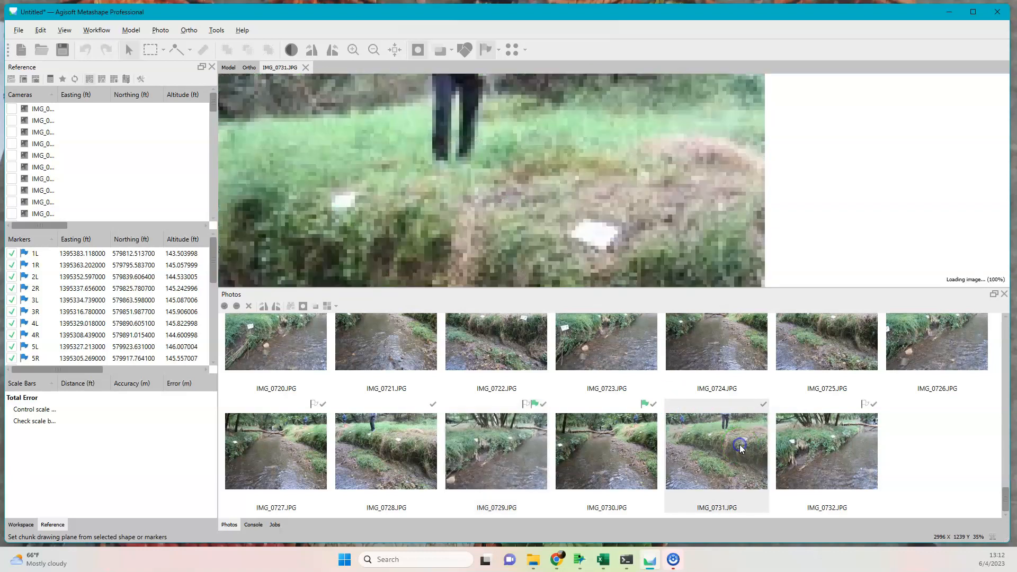
scroll(419, 171, down, 3)
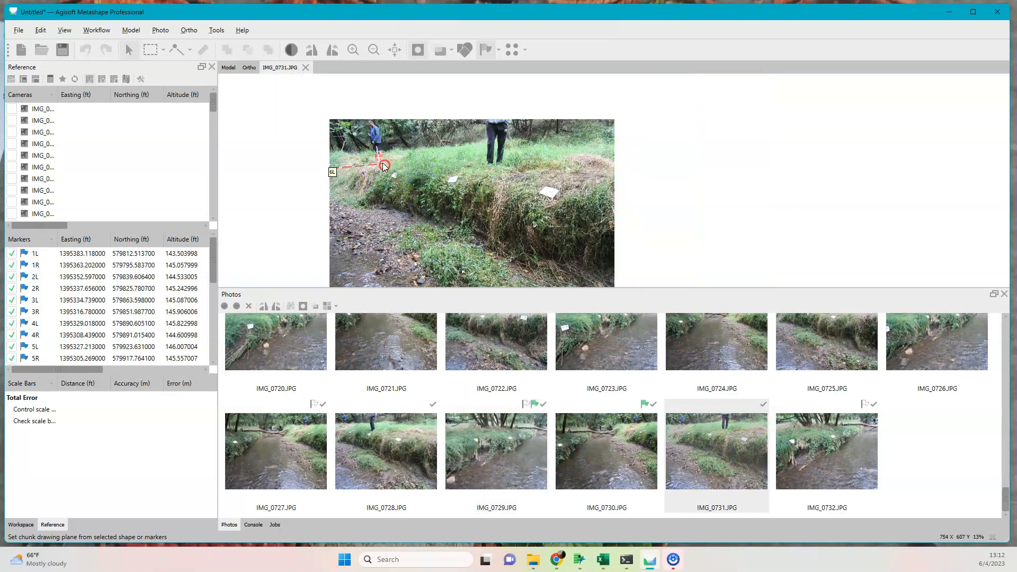
scroll(385, 169, up, 4)
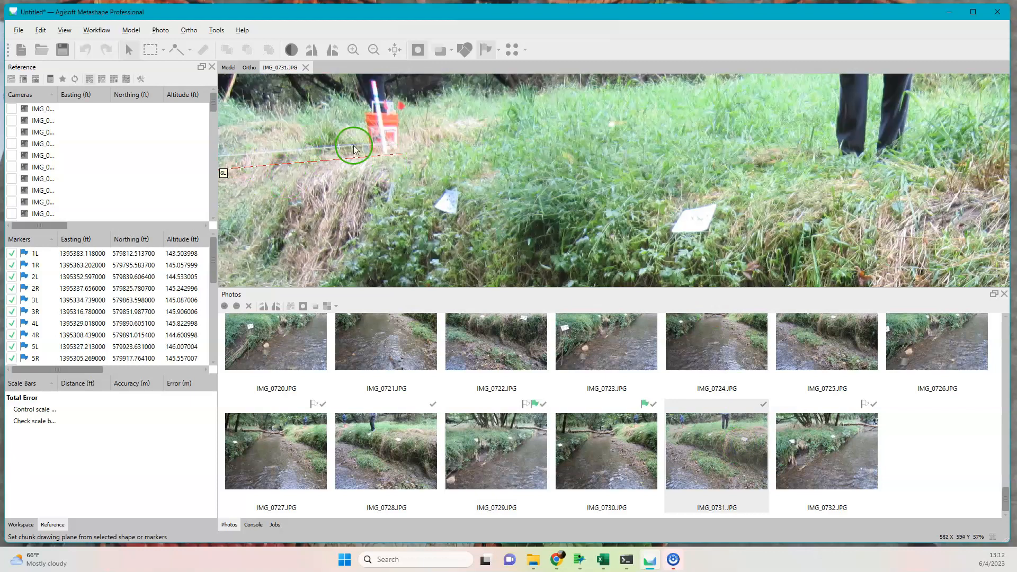
right_click(387, 157)
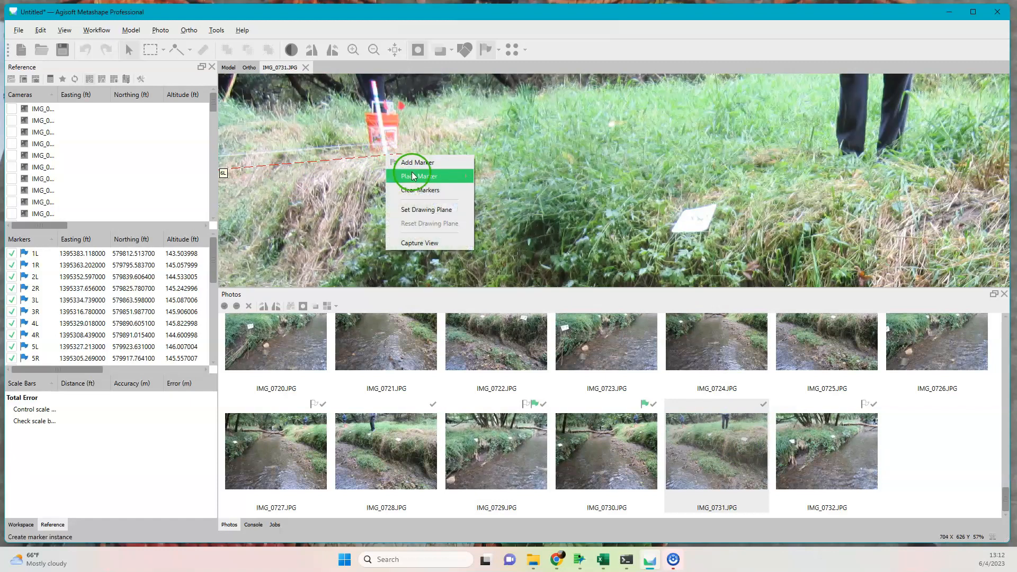
mouse_move(424, 176)
click(522, 349)
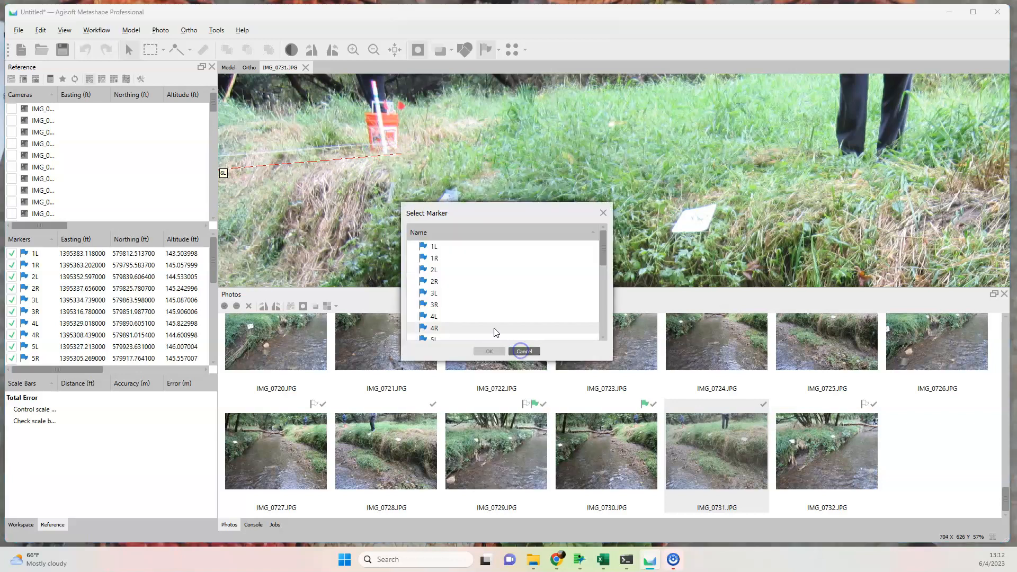
scroll(466, 313, down, 3)
click(465, 293)
click(488, 352)
scroll(363, 225, down, 3)
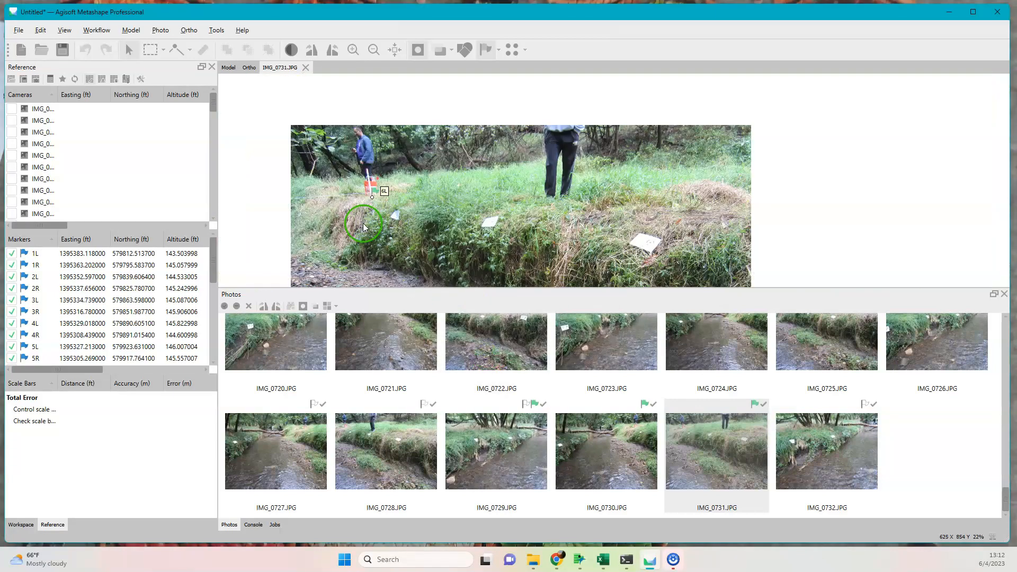
drag(639, 223, 502, 174)
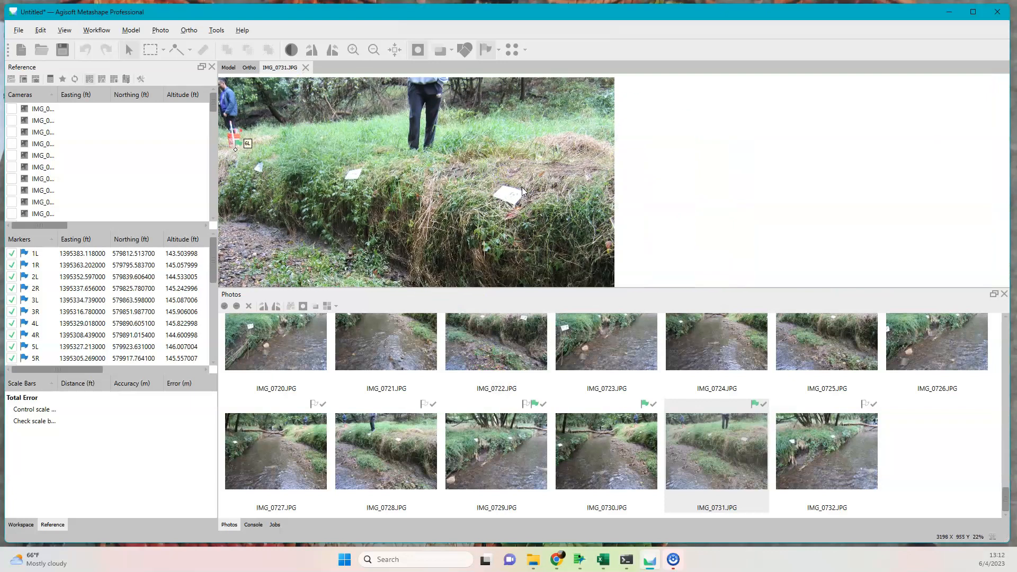
Open IMG_0732.JPG and pin the predicted 6R marker at the base of the stake beside the fallen log.
double_click(856, 439)
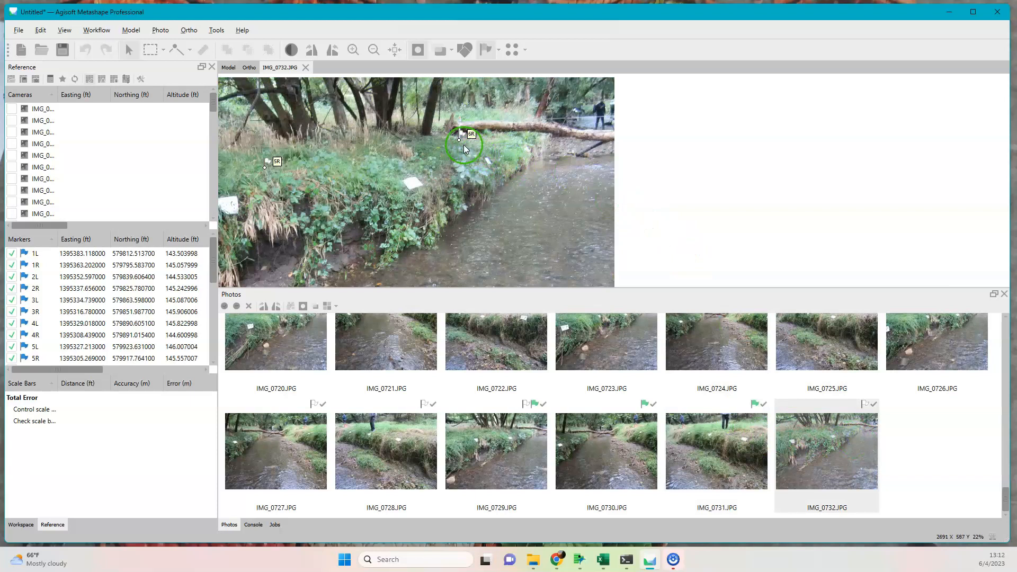
scroll(463, 145, up, 3)
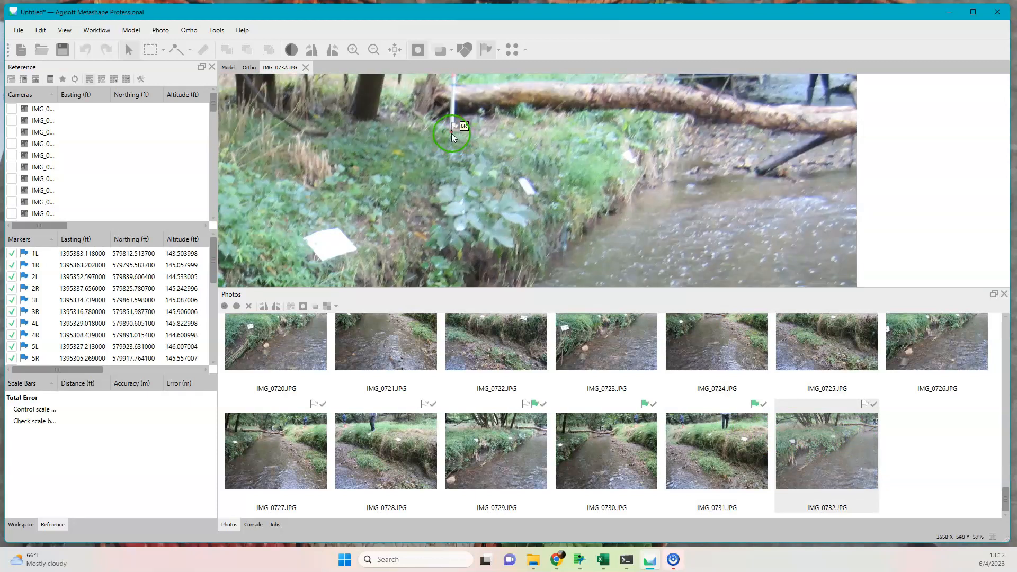
click(451, 134)
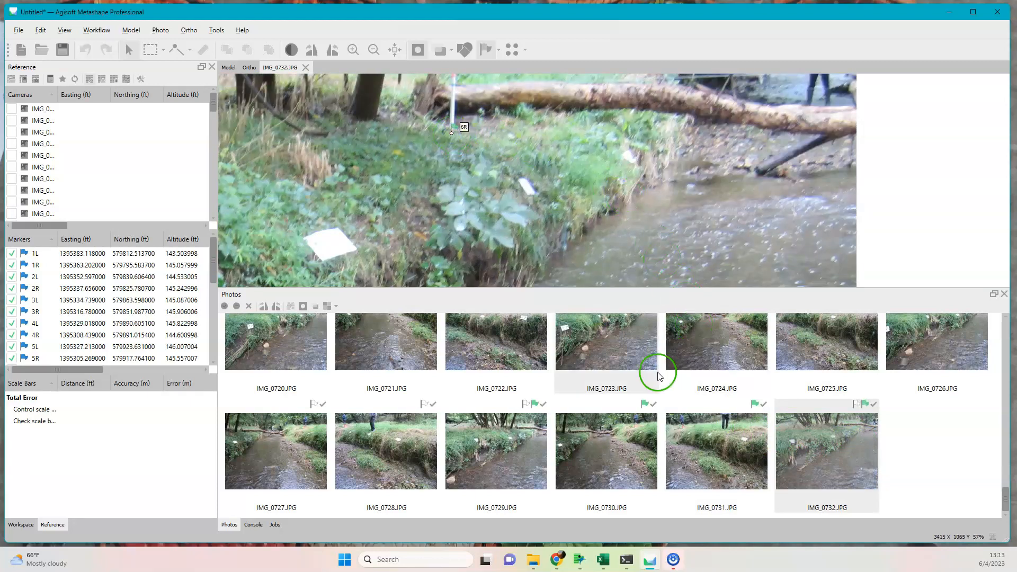
Open IMG_0700.JPG and IMG_0697.JPG and examine the predicted marker positions near the orange bucket and along the bank.
scroll(310, 365, up, 5)
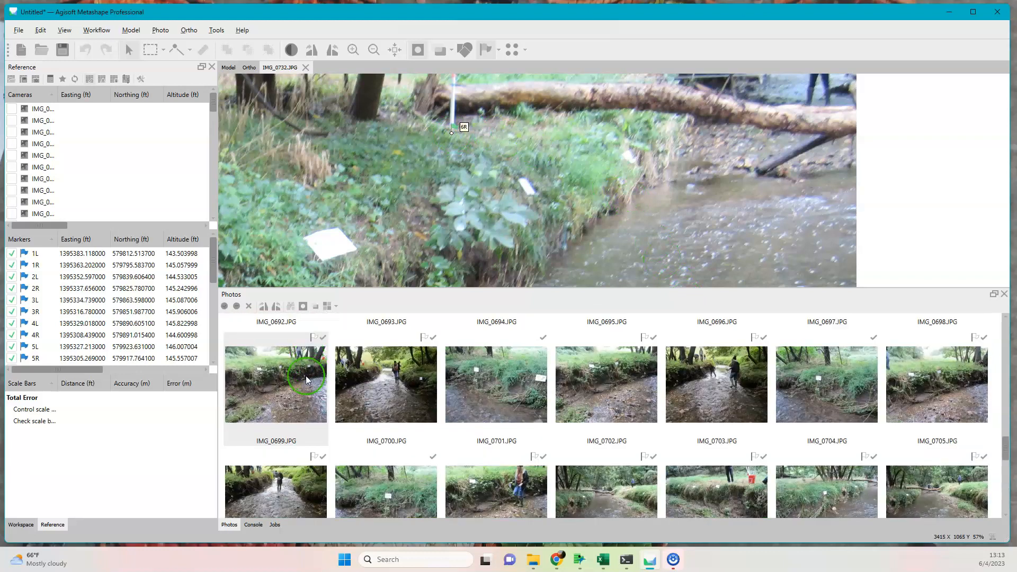
double_click(386, 398)
scroll(536, 230, down, 4)
scroll(374, 223, up, 5)
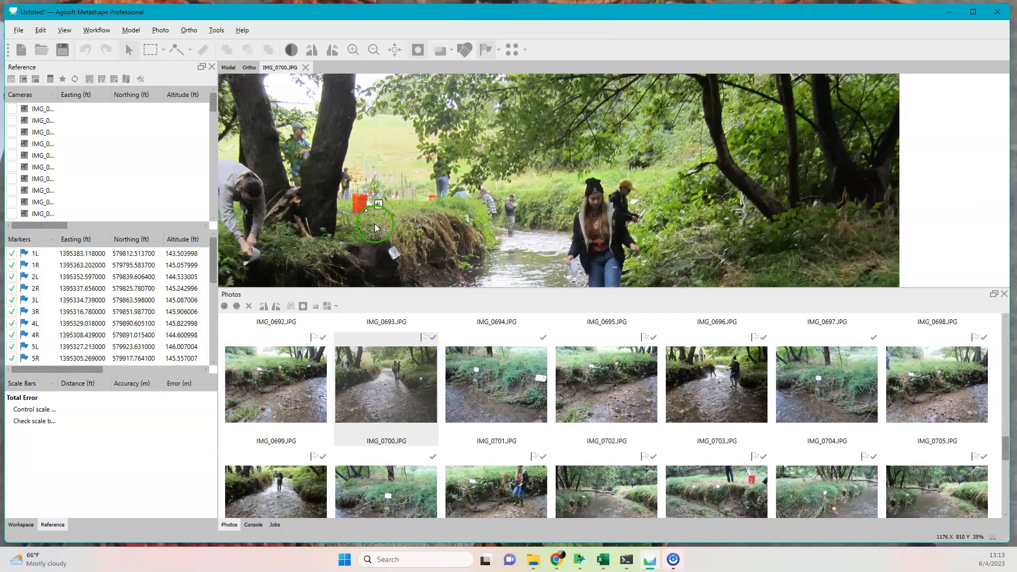
scroll(374, 224, down, 5)
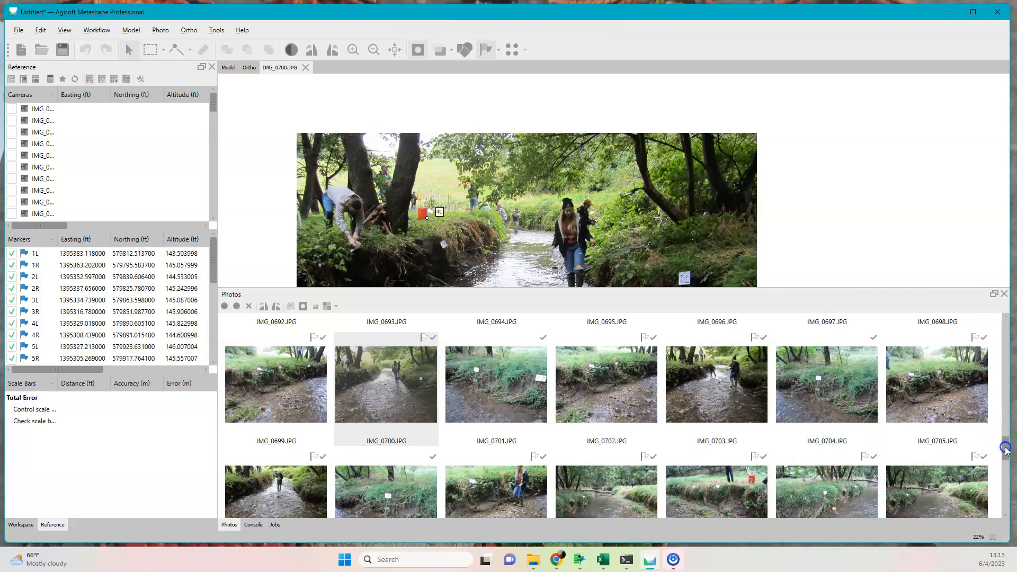
drag(1006, 442, 1007, 427)
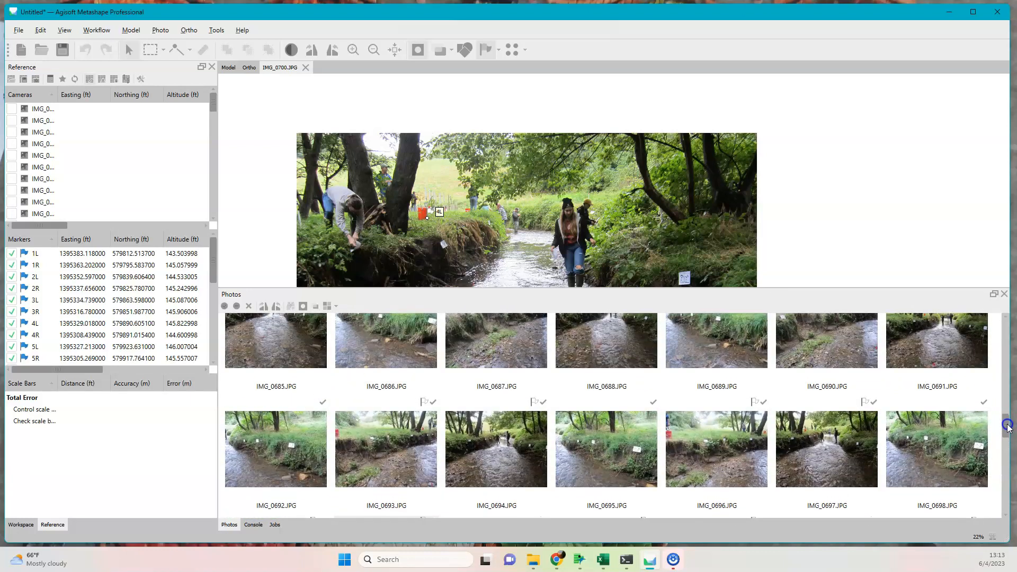
drag(1008, 424, 1007, 426)
click(804, 441)
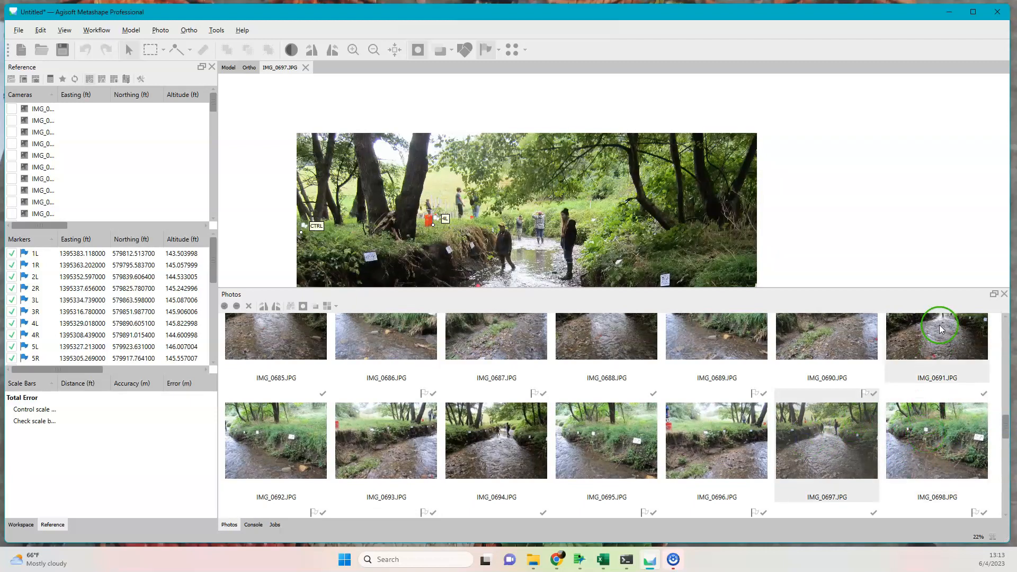
Open IMG_0664.JPG and pin markers 5L, CTRL and 4L at their stake bases and control point, checking 5R at the photo's edge.
click(1006, 318)
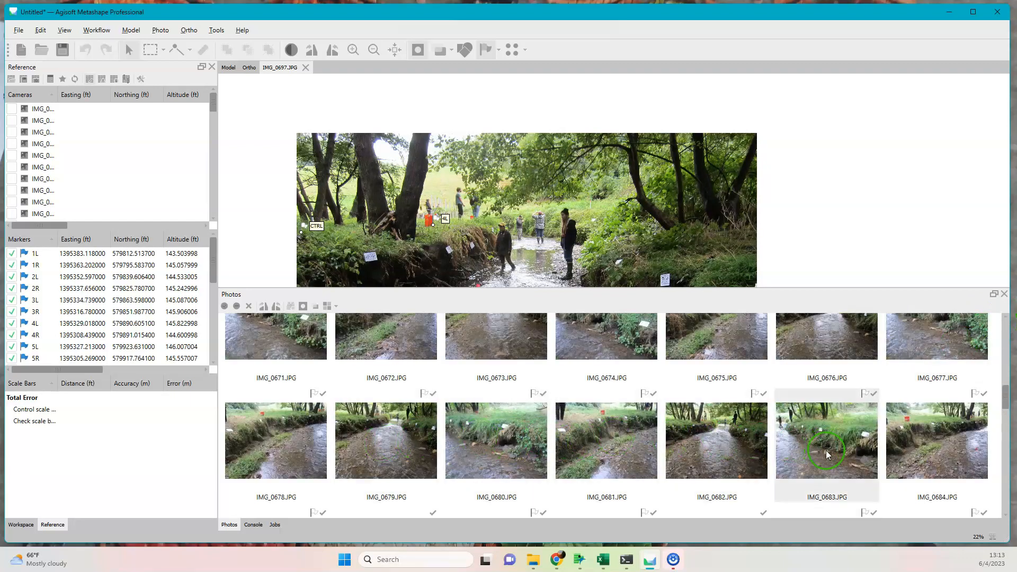
click(1006, 320)
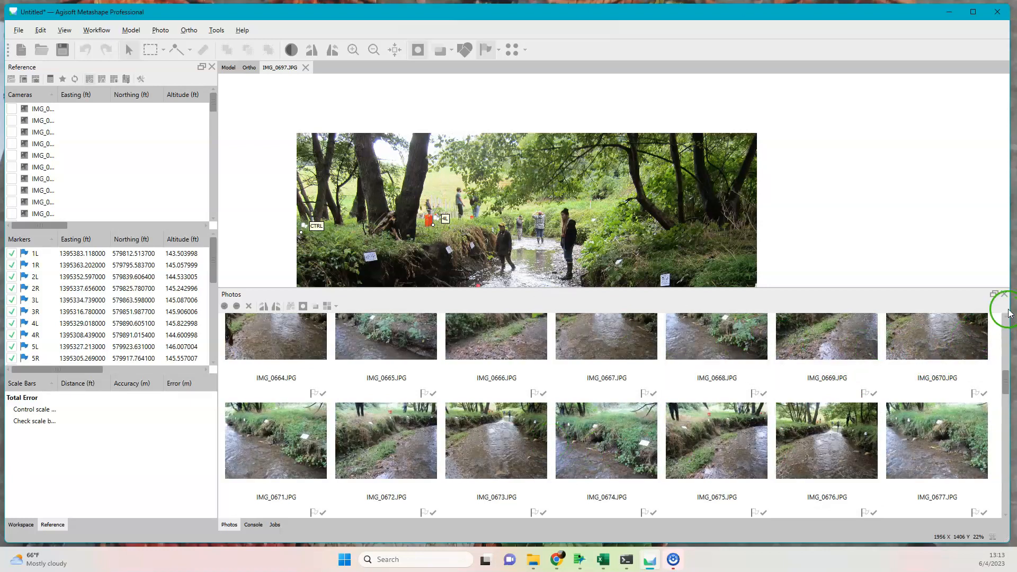
click(1007, 321)
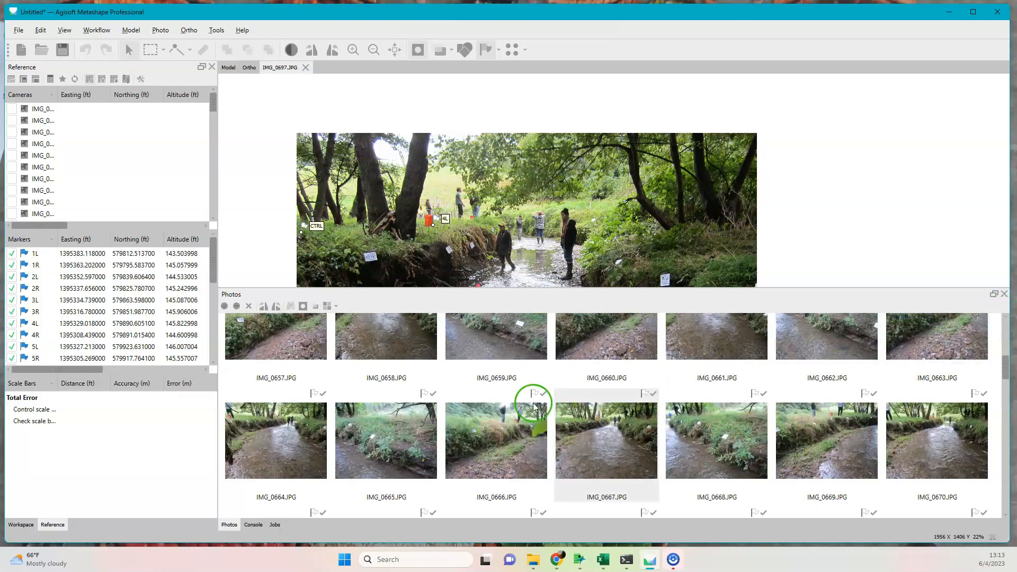
double_click(253, 430)
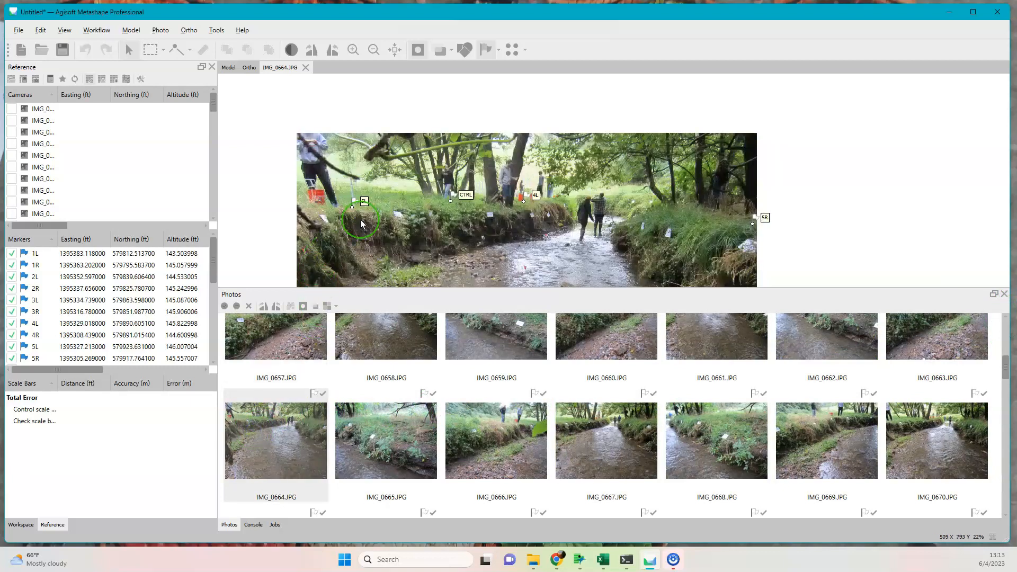
scroll(353, 210, up, 4)
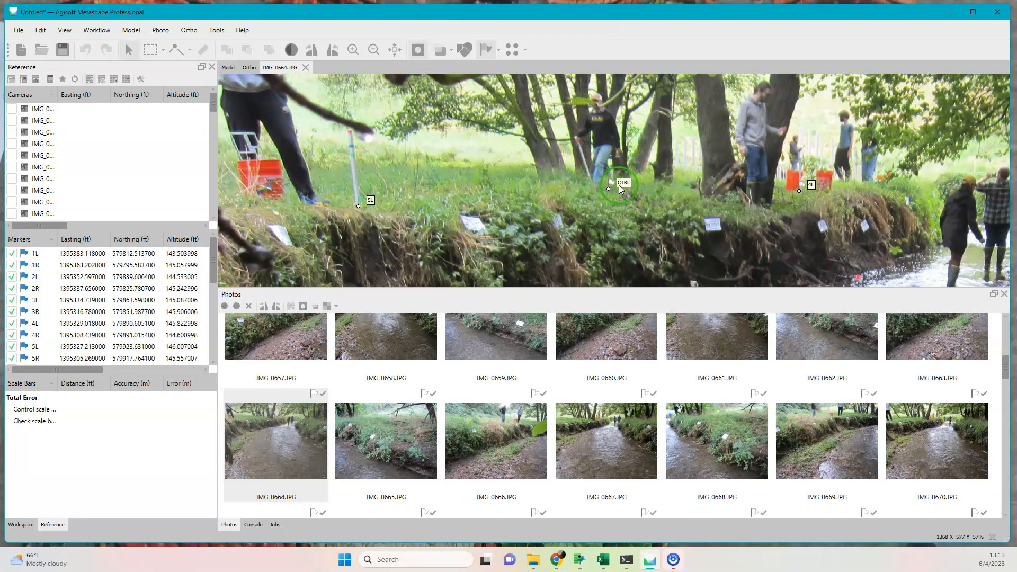
scroll(609, 186, up, 3)
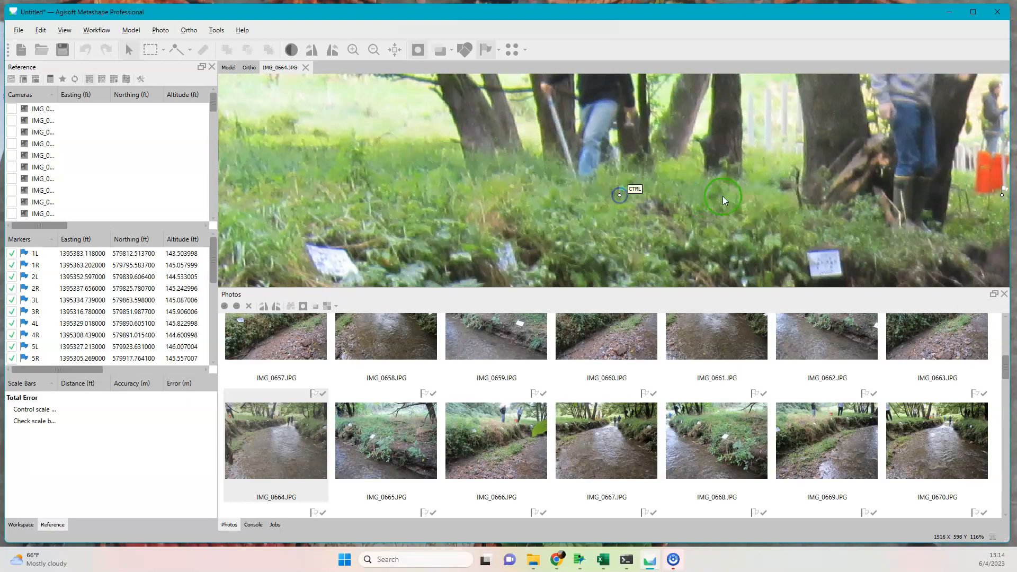
scroll(723, 196, down, 4)
scroll(857, 190, up, 4)
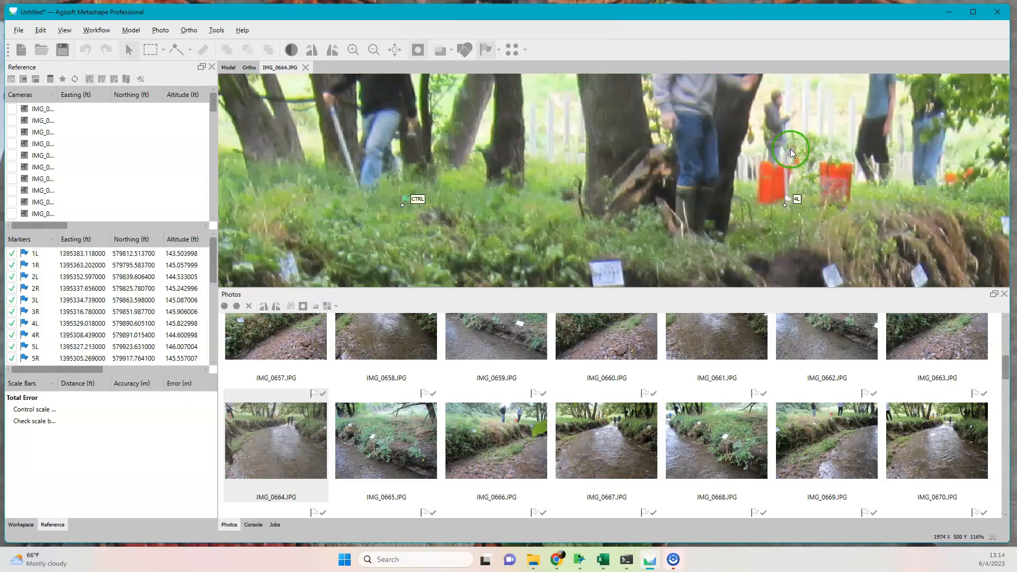
scroll(785, 205, down, 8)
drag(784, 217, 738, 232)
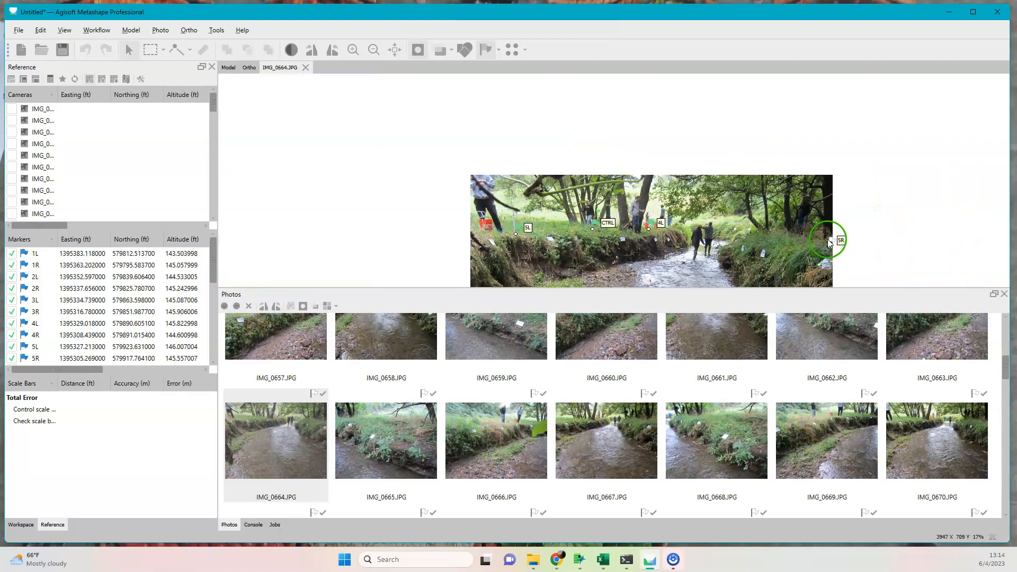
scroll(830, 243, up, 4)
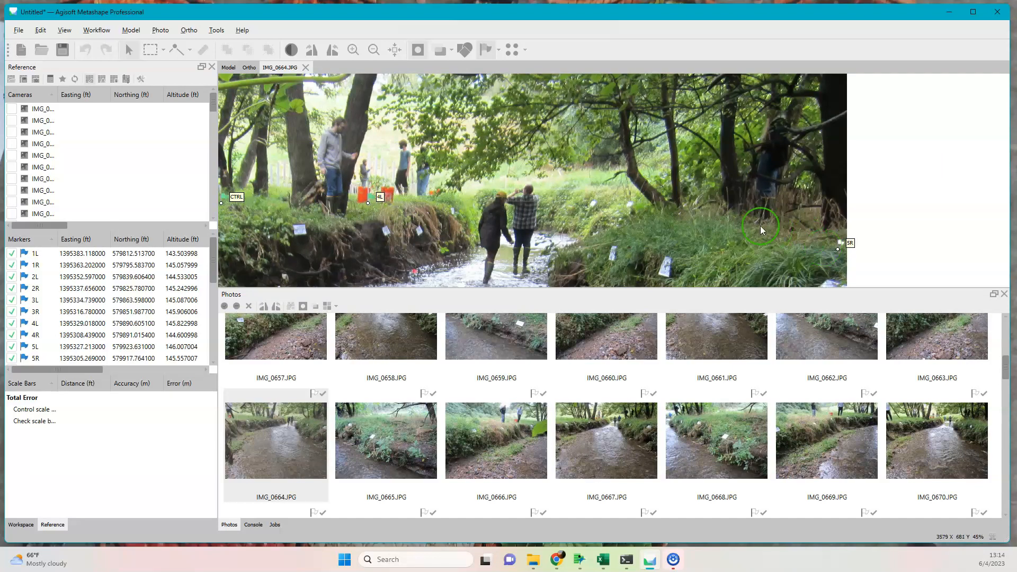
scroll(761, 226, down, 6)
Open IMG_0651.JPG and pin marker 5L at the base of the stake held by the crouching person beside the bucket.
scroll(277, 421, up, 3)
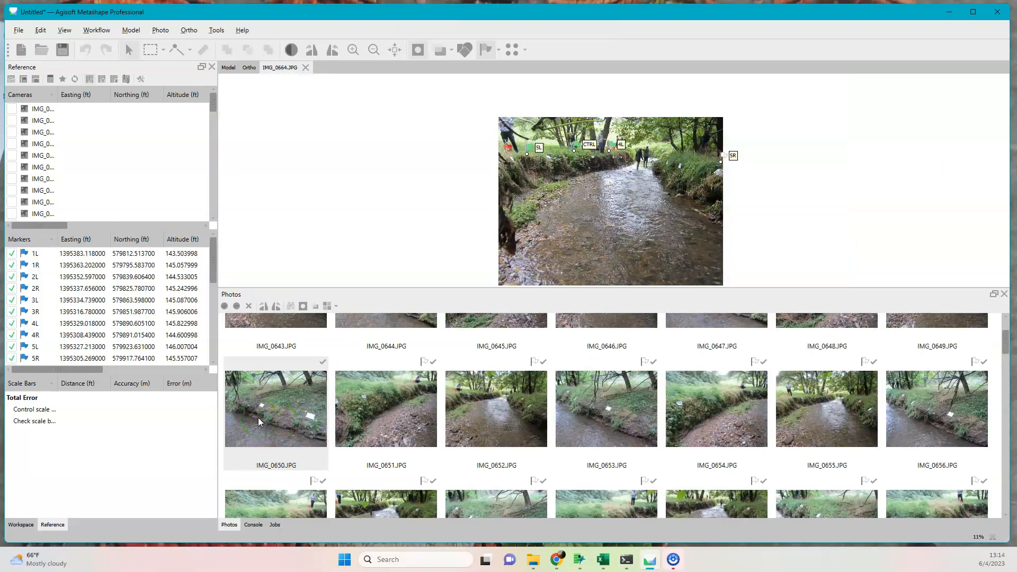
double_click(258, 418)
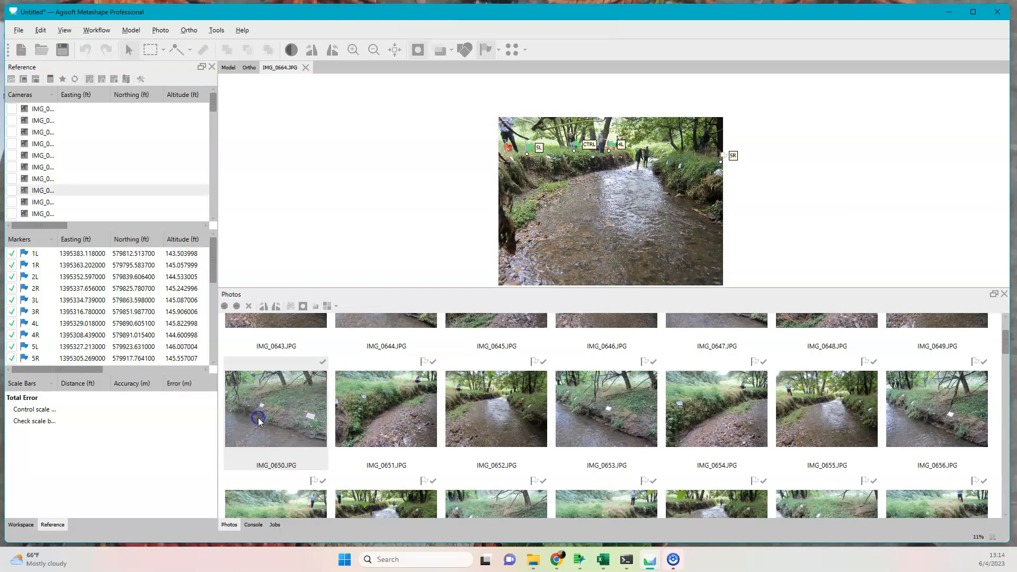
double_click(391, 417)
scroll(689, 145, up, 8)
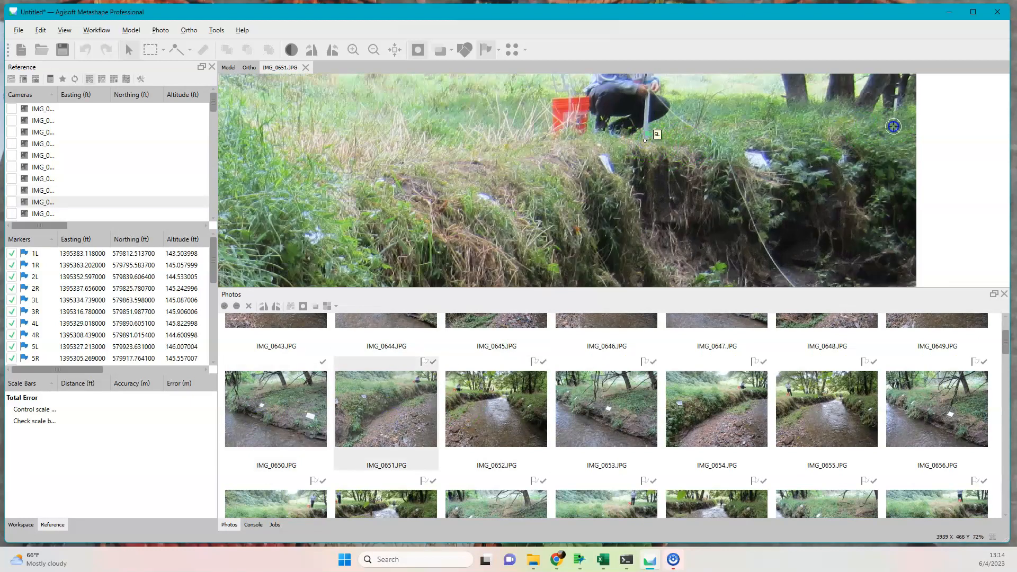
Open IMG_0652.JPG and pin markers 5L, CTRL and 4L at their positions along the bank.
double_click(545, 404)
scroll(516, 199, up, 10)
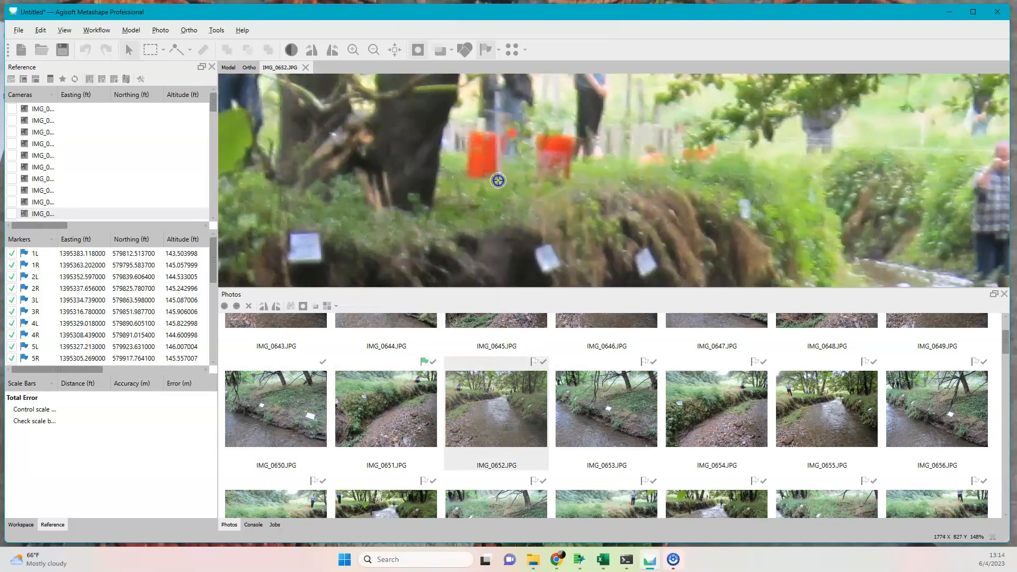
scroll(329, 198, down, 5)
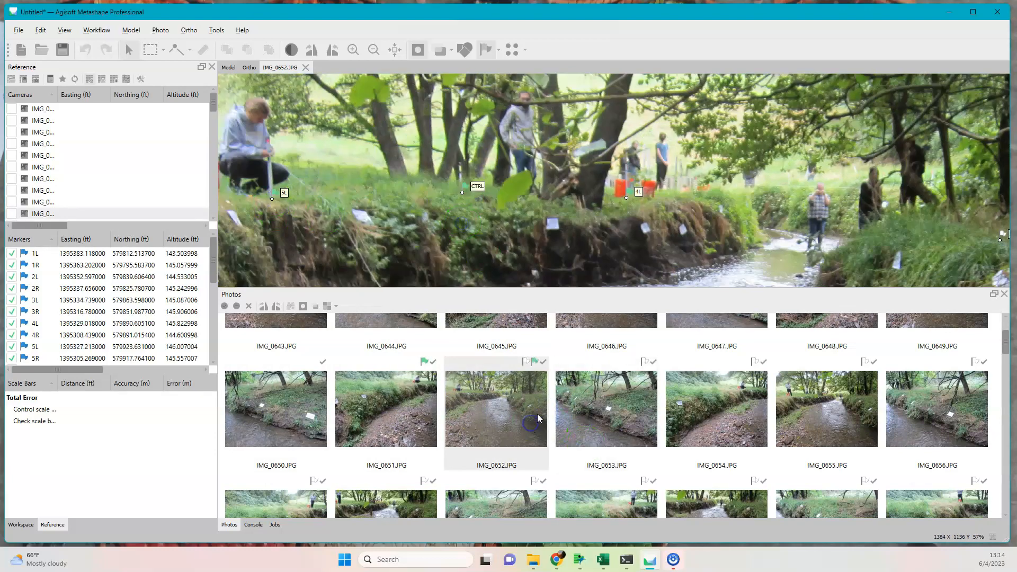
Check IMG_0653.JPG, and in IMG_0654.JPG pin marker 5L at the stake base and CTRL at the control point.
double_click(610, 407)
scroll(341, 159, down, 5)
drag(268, 163, 584, 210)
double_click(739, 404)
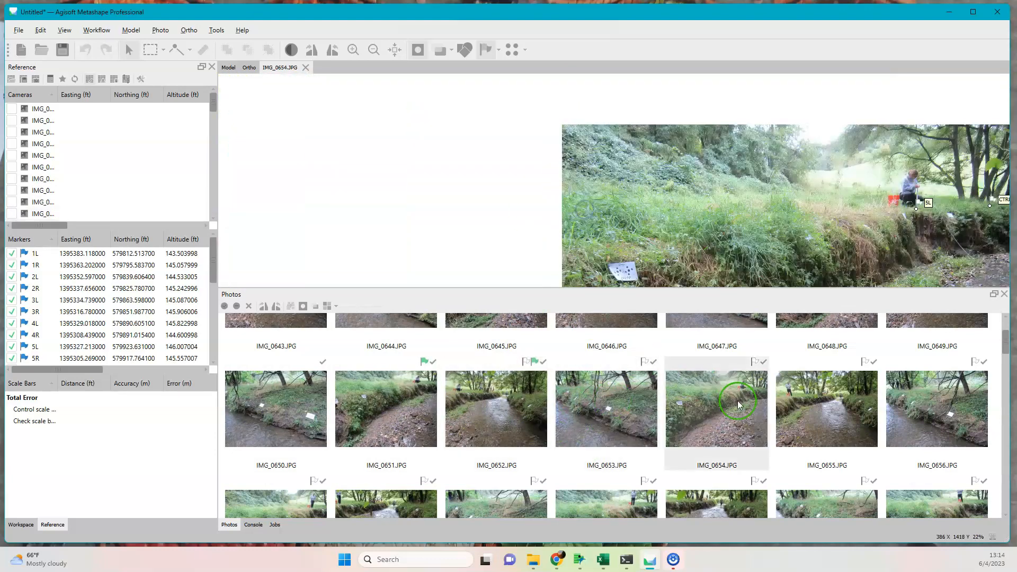
scroll(918, 212, up, 5)
click(870, 218)
drag(869, 215, 693, 202)
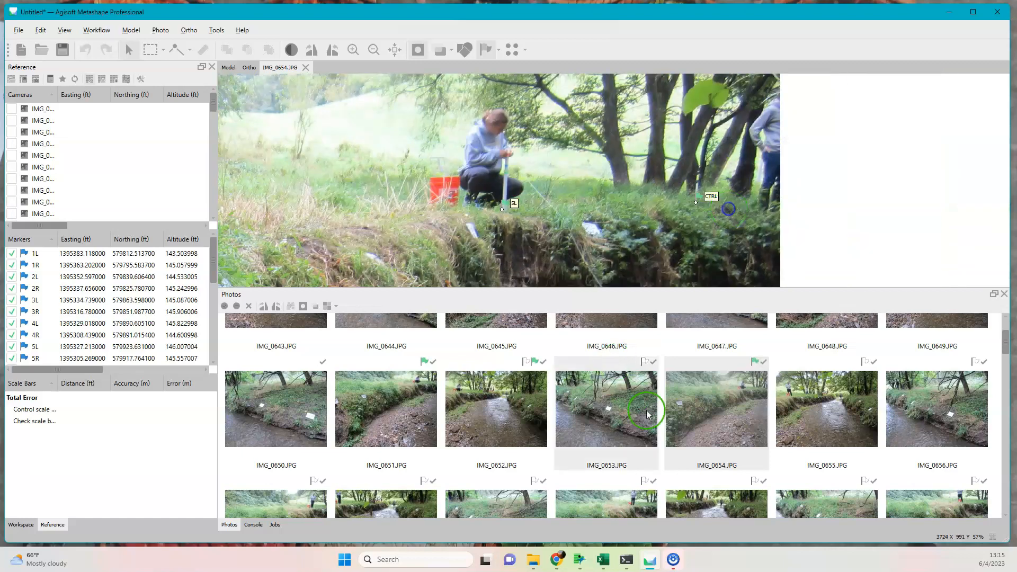
Recheck IMG_0653.JPG, and in IMG_0655.JPG pin marker 5L at the stake base and CTRL at the control point.
double_click(647, 413)
scroll(565, 198, down, 6)
double_click(807, 396)
scroll(402, 229, up, 6)
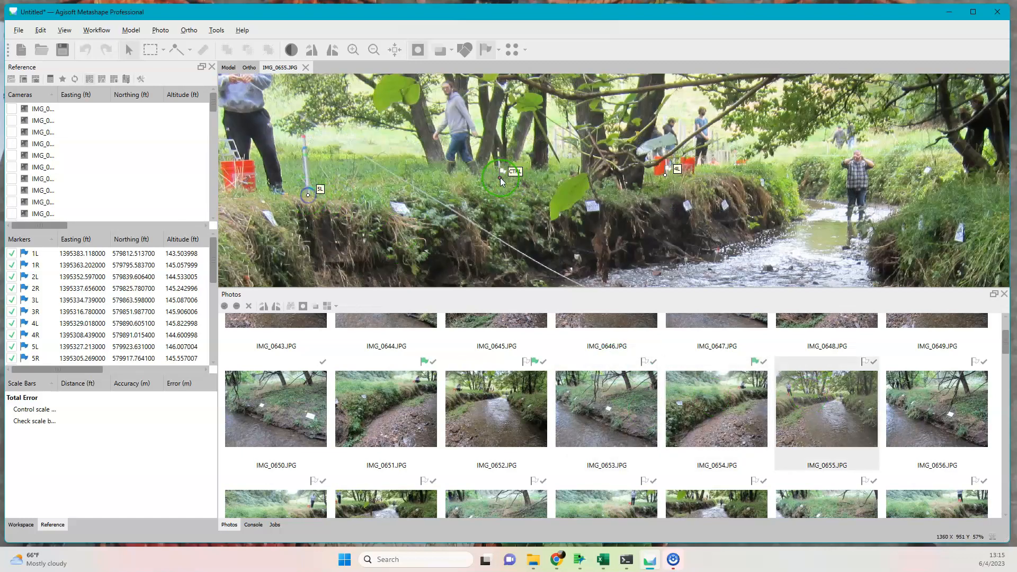
drag(828, 202, 586, 122)
scroll(566, 189, down, 4)
Review the projected marker positions in IMG_0656.JPG and in the run of photos from IMG_0671.JPG to IMG_0677.JPG.
double_click(937, 386)
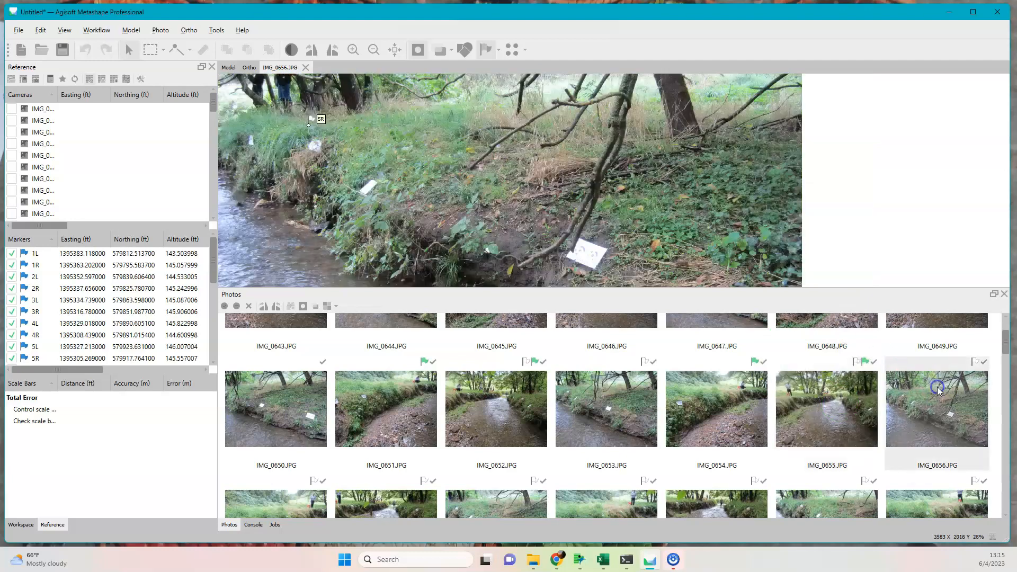
scroll(543, 473, down, 4)
double_click(406, 358)
scroll(544, 288, down, 4)
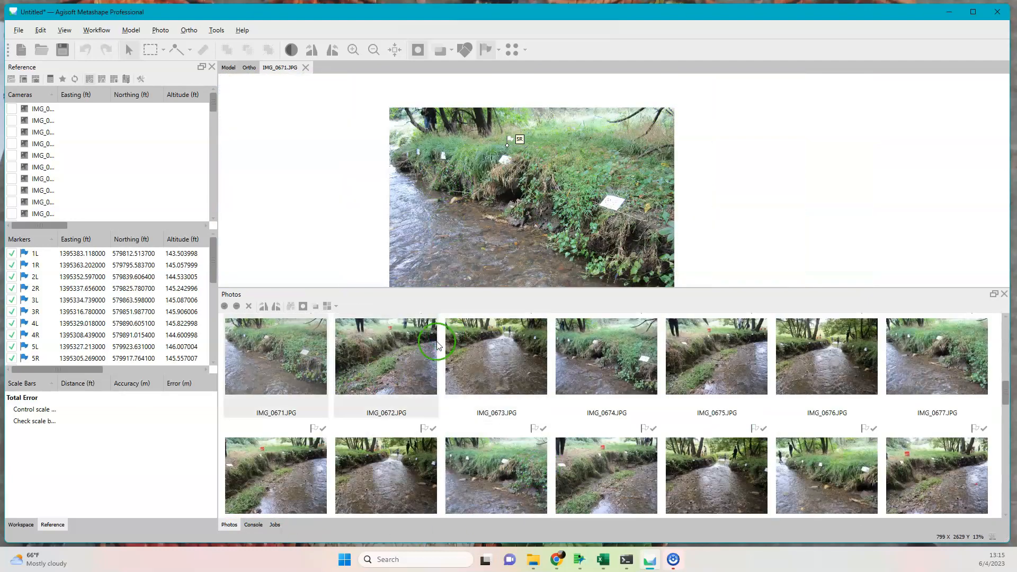
double_click(496, 357)
double_click(607, 357)
double_click(717, 358)
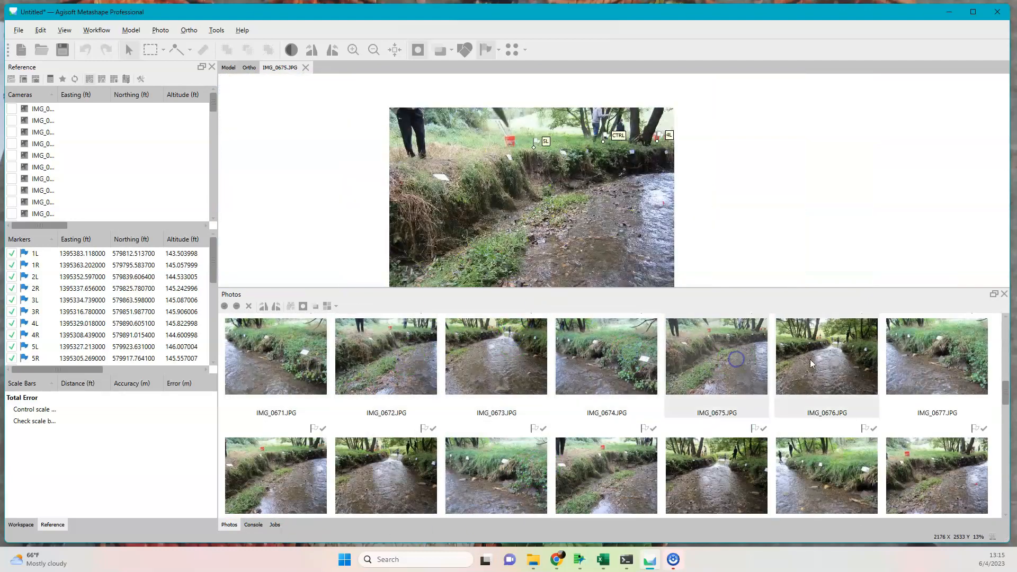
double_click(810, 360)
double_click(934, 358)
Open IMG_0714.JPG near the end of the photo set and pin marker 6R at its stake near the fallen log.
mouse_move(1005, 395)
mouse_down()
mouse_move(1011, 490)
mouse_move(1015, 472)
mouse_up()
double_click(379, 465)
scroll(602, 167, up, 10)
drag(541, 100, 547, 100)
scroll(791, 193, down, 6)
scroll(835, 138, up, 7)
drag(836, 141, 843, 307)
Open IMG_0715.JPG and pin the cross-section 6 stake marker at its stake base.
double_click(512, 460)
scroll(669, 114, up, 6)
mouse_move(668, 114)
mouse_down()
mouse_move(500, 291)
mouse_move(484, 256)
mouse_up()
scroll(483, 220, down, 4)
Recheck IMG_0714.JPG and IMG_0716.JPG, and in IMG_0717.JPG pin marker 6R at its stake on the far bank.
double_click(421, 471)
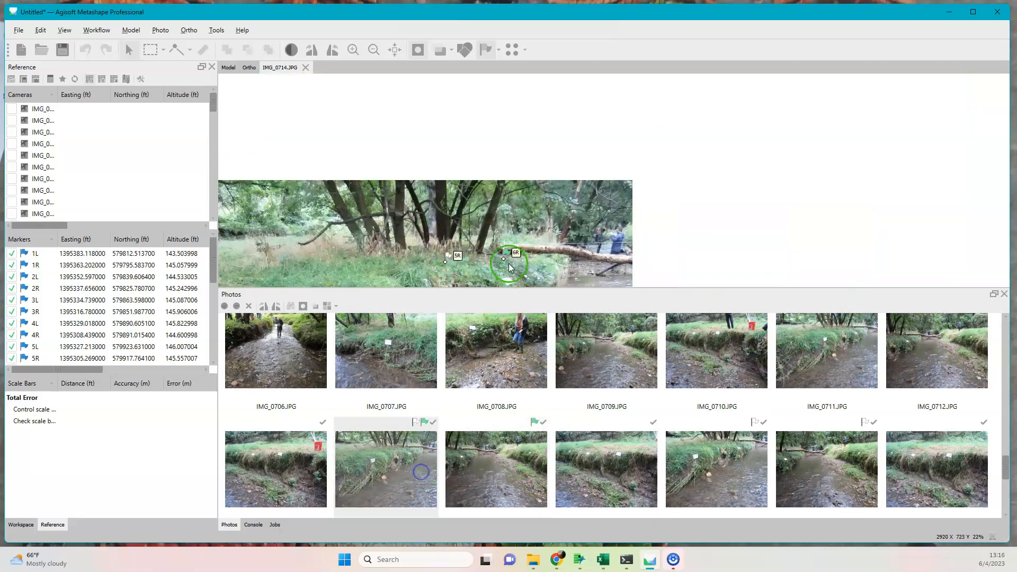
double_click(632, 449)
scroll(426, 222, down, 6)
double_click(726, 466)
scroll(590, 195, up, 3)
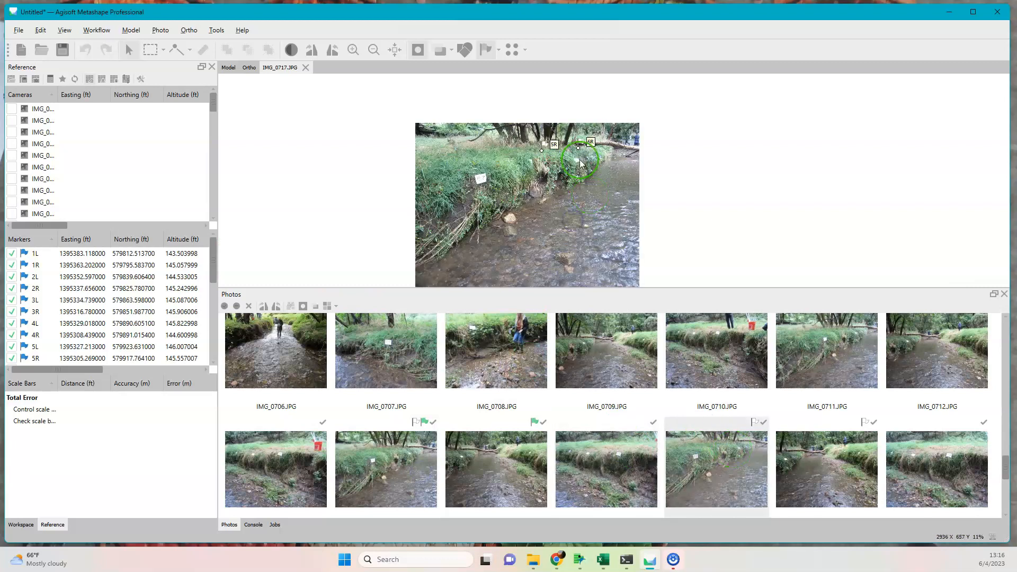
scroll(575, 130, up, 9)
drag(584, 228, 575, 236)
Open IMG_0718.JPG and pin the cross-section 6 stake marker at its stake base.
double_click(816, 455)
scroll(520, 228, down, 4)
scroll(521, 234, up, 3)
drag(514, 268, 553, 274)
Pin markers 6L and 6R at their stakes in IMG_0712.JPG, and marker 6R in IMG_0711.JPG.
double_click(929, 350)
scroll(545, 234, down, 2)
drag(440, 258, 557, 207)
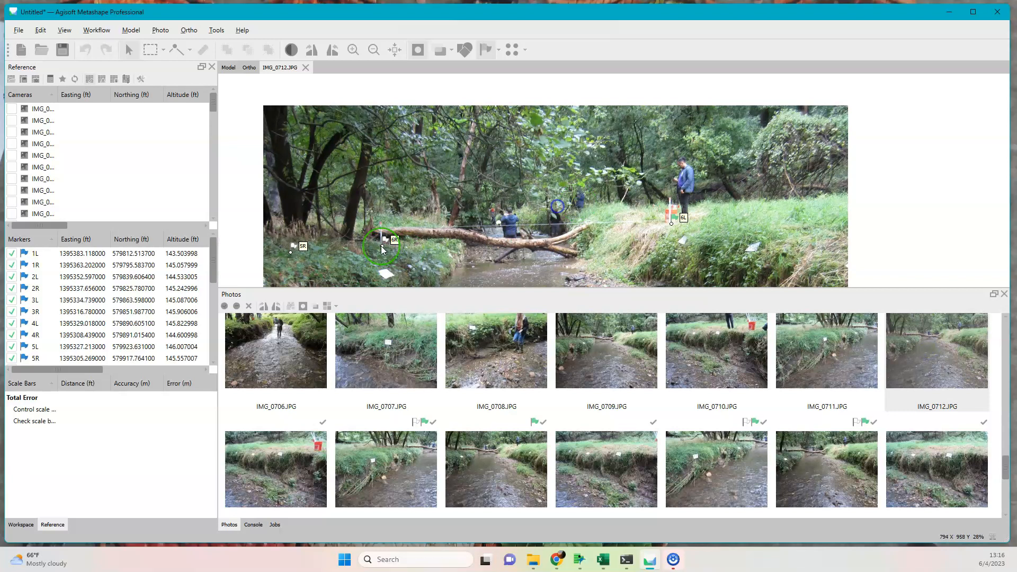
double_click(833, 362)
drag(771, 213, 554, 192)
Check IMG_0710.JPG, and in IMG_0709.JPG pin markers 6R and 6L at their stake bases.
double_click(713, 354)
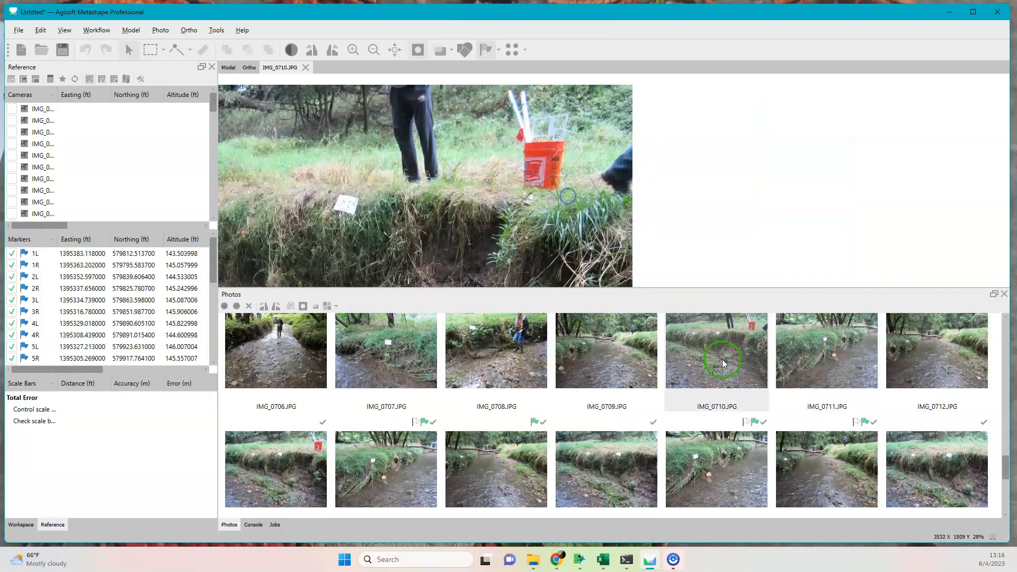
scroll(471, 218, down, 4)
double_click(610, 364)
Check IMG_0708.JPG, IMG_0707.JPG and IMG_0706.JPG for stake markers, and recheck the marker placement in IMG_0711.JPG.
double_click(492, 358)
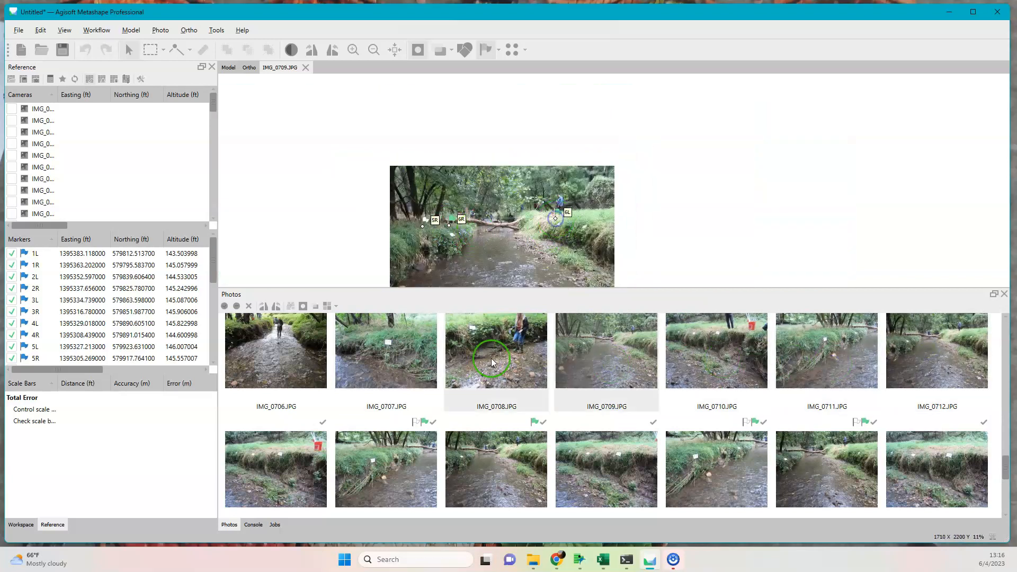
scroll(519, 192, up, 3)
double_click(386, 353)
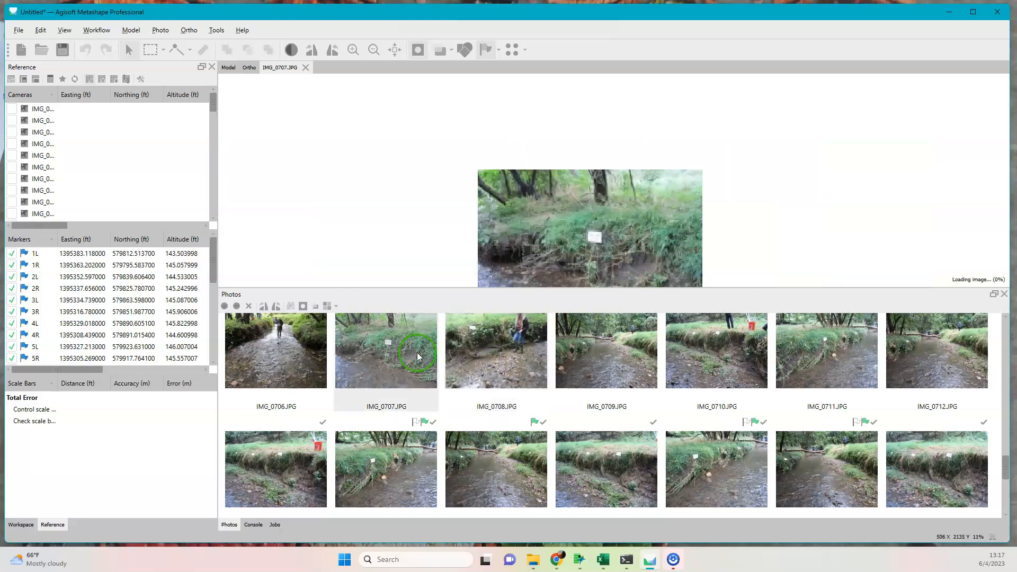
double_click(309, 355)
click(1006, 316)
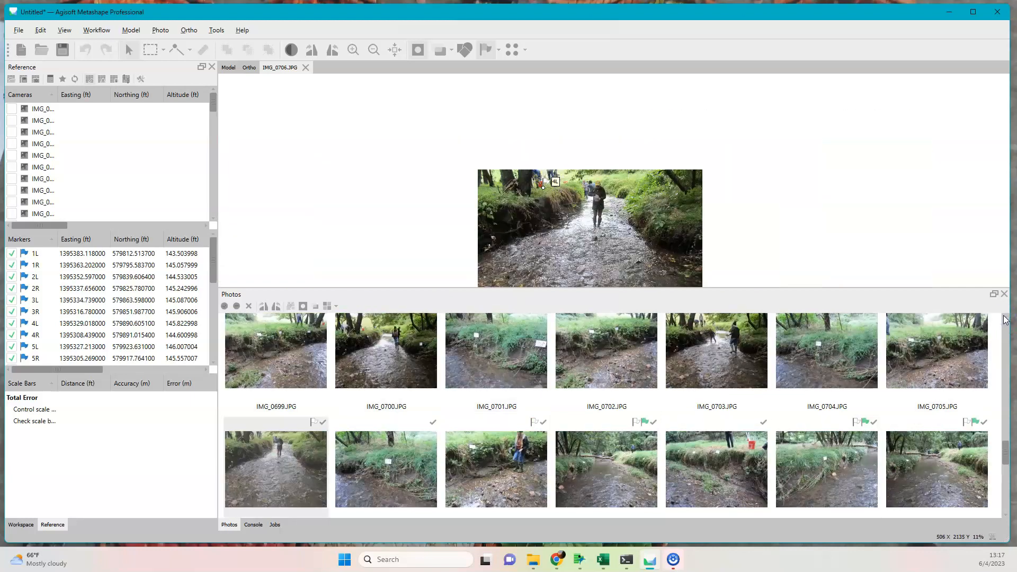
double_click(813, 472)
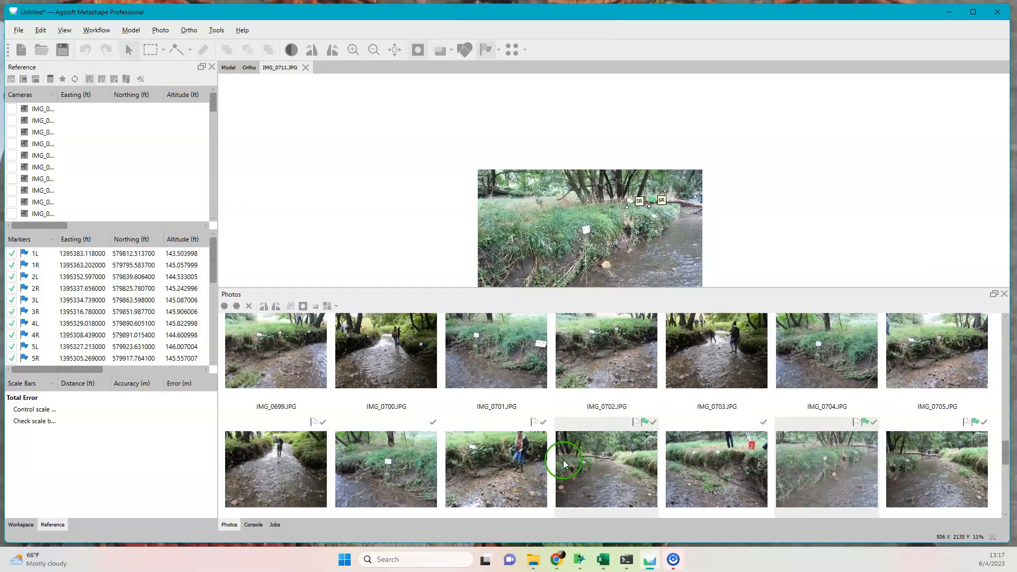
Return to the 3D model and inspect the sparse point cloud of both stream banks from an oblique angle.
scroll(386, 409, up, 10)
click(226, 68)
drag(663, 236, 620, 227)
drag(851, 237, 601, 226)
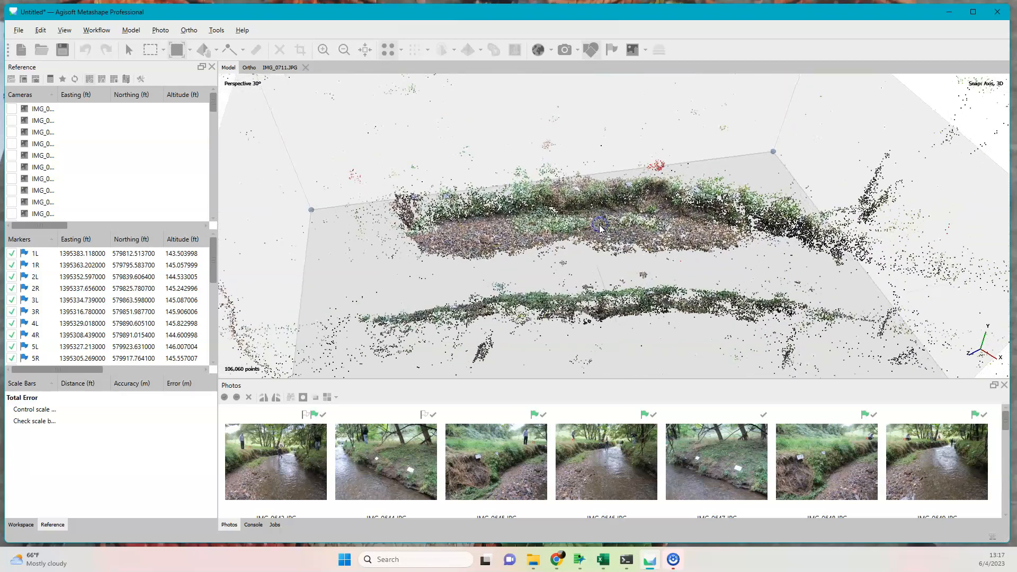